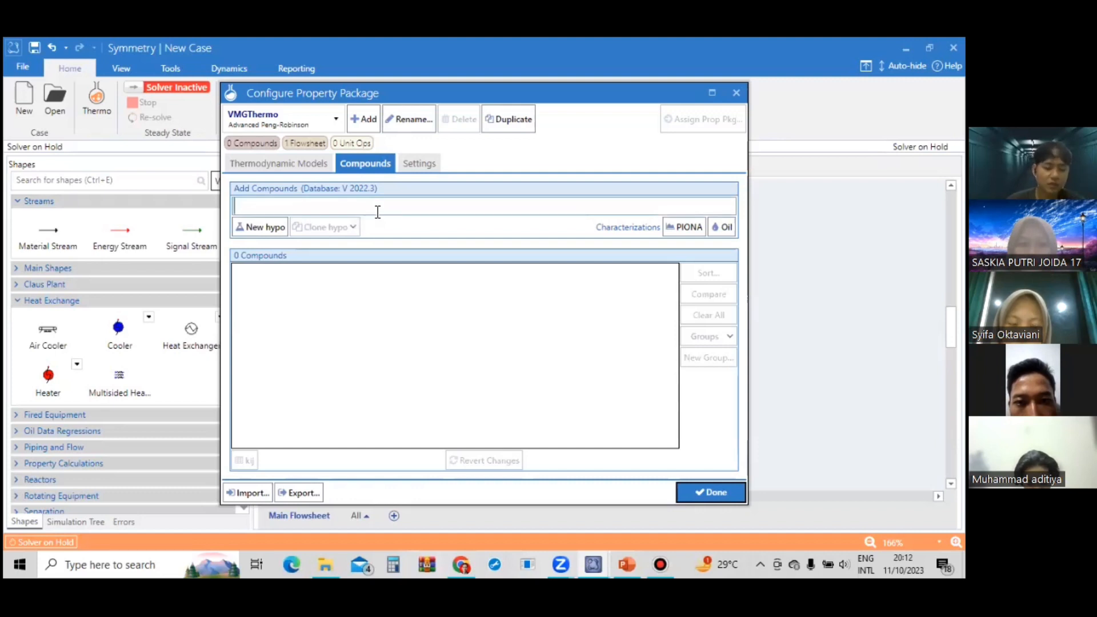
Add dimethyl ether to the property package's compound list.
text(dimeth)
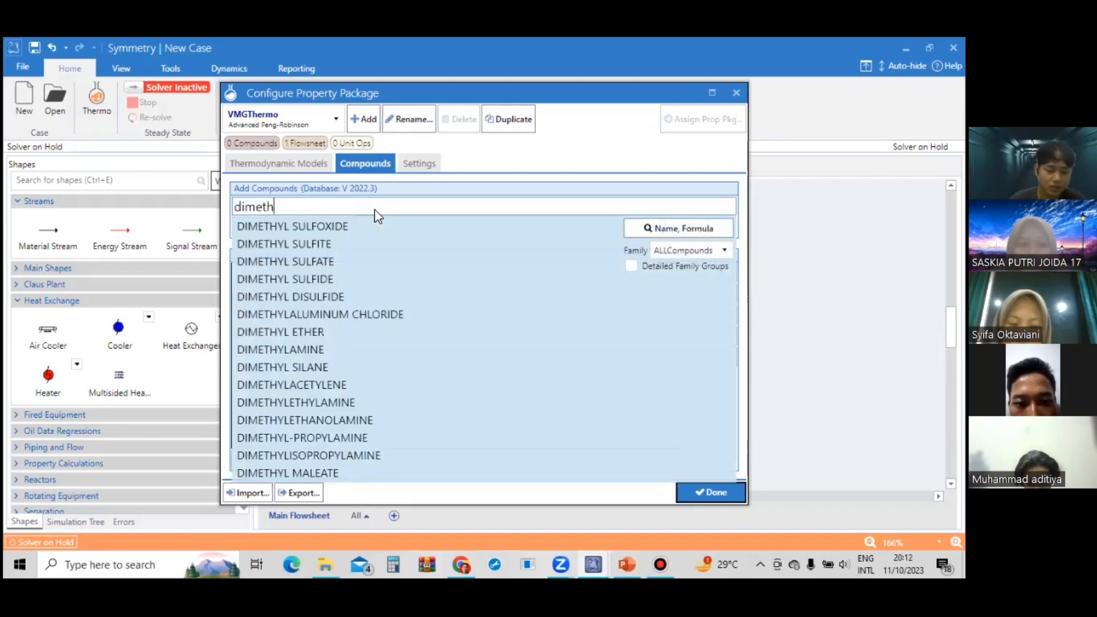
text(yl ethe)
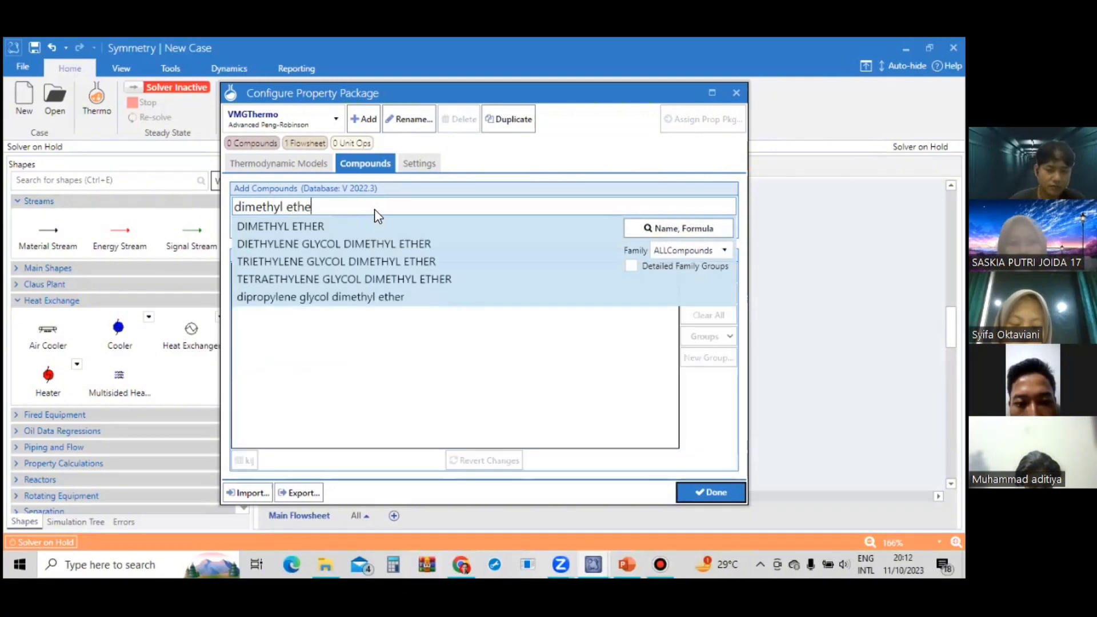
text(r)
click(386, 224)
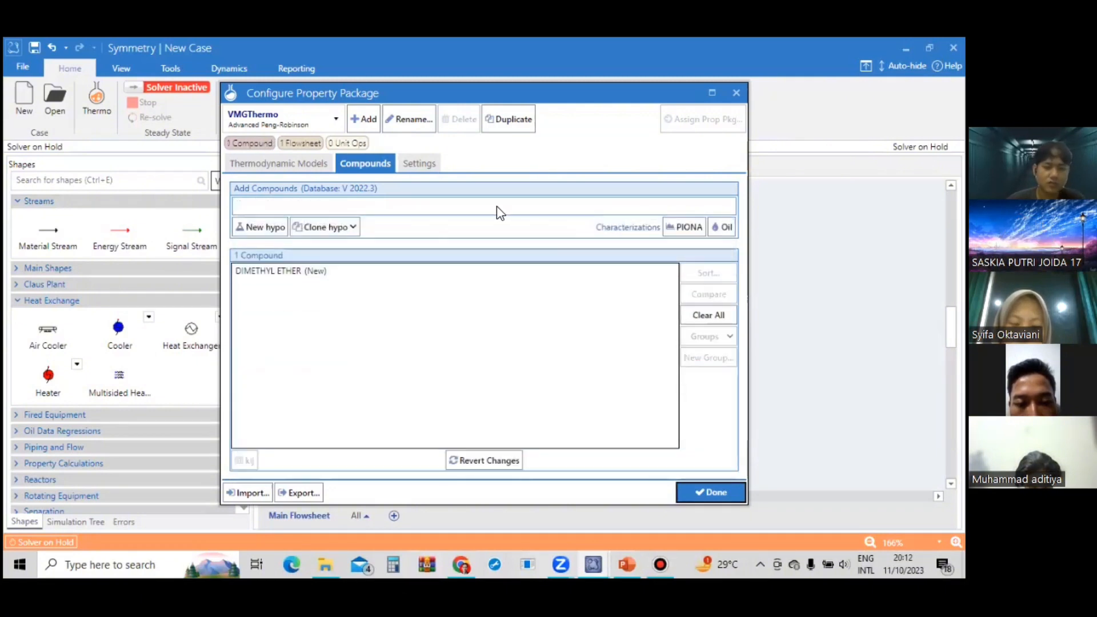
Add water and methanol to the compound list and finish the property package configuration.
text(w)
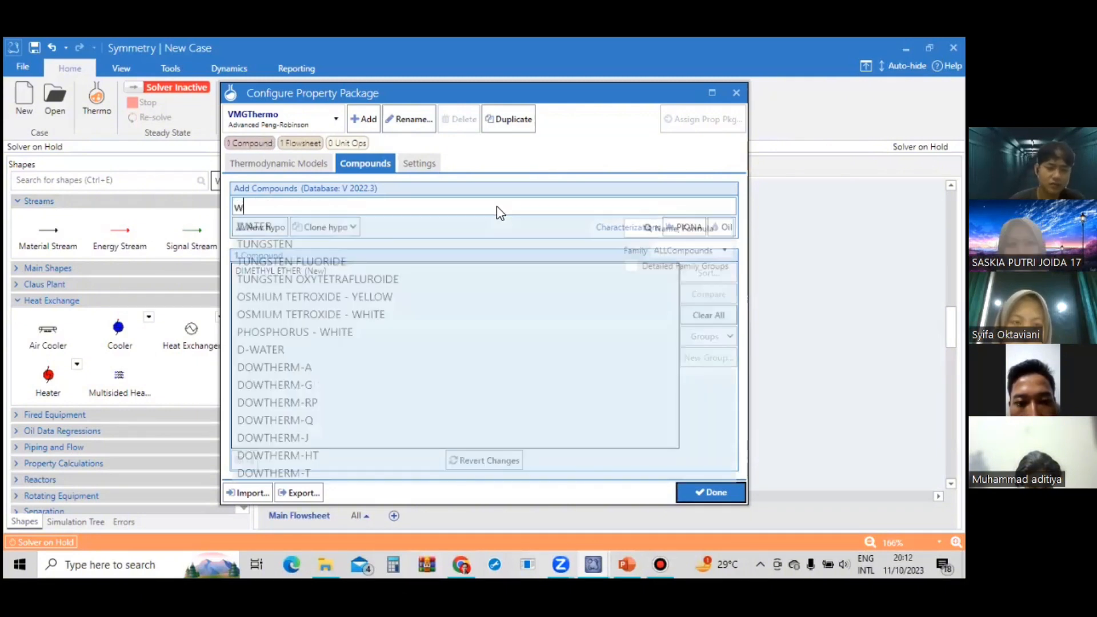
text(ater)
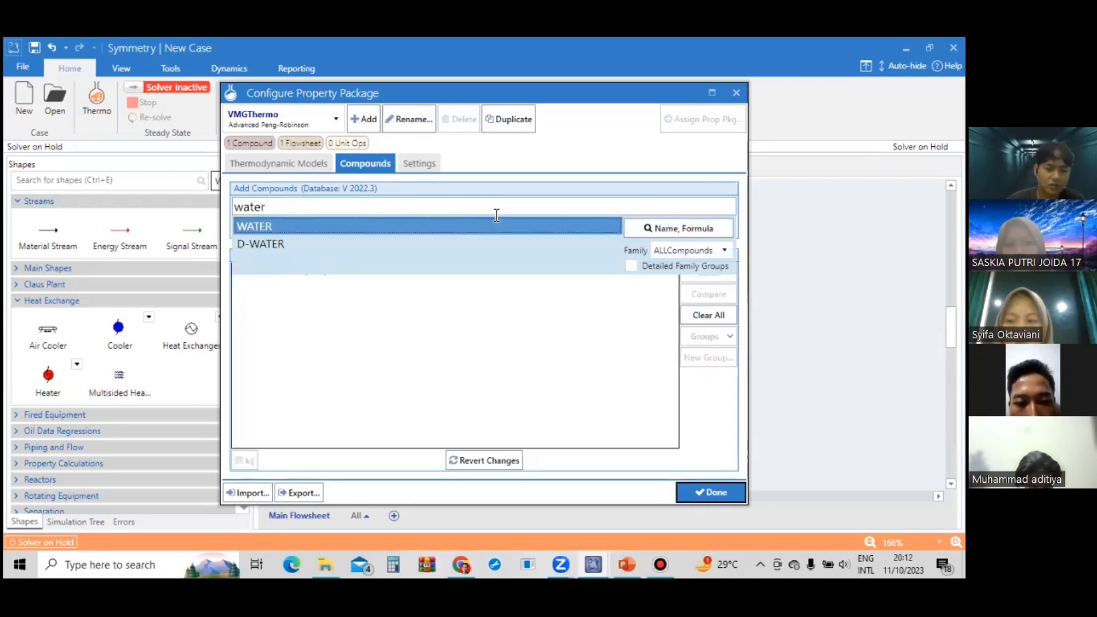
click(499, 225)
text(met)
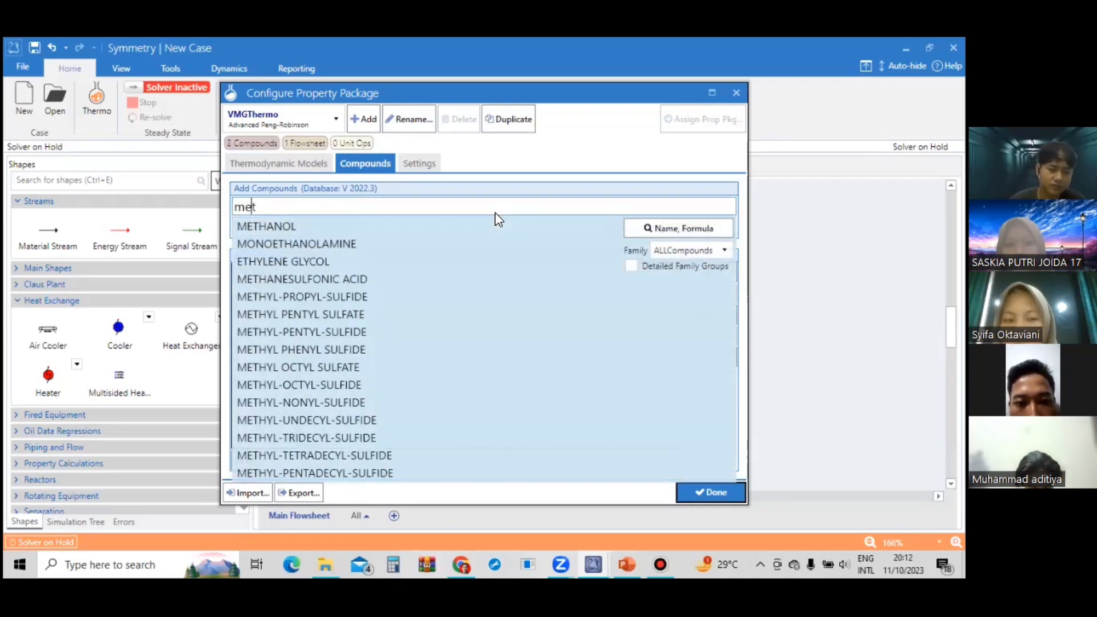
text(hanol)
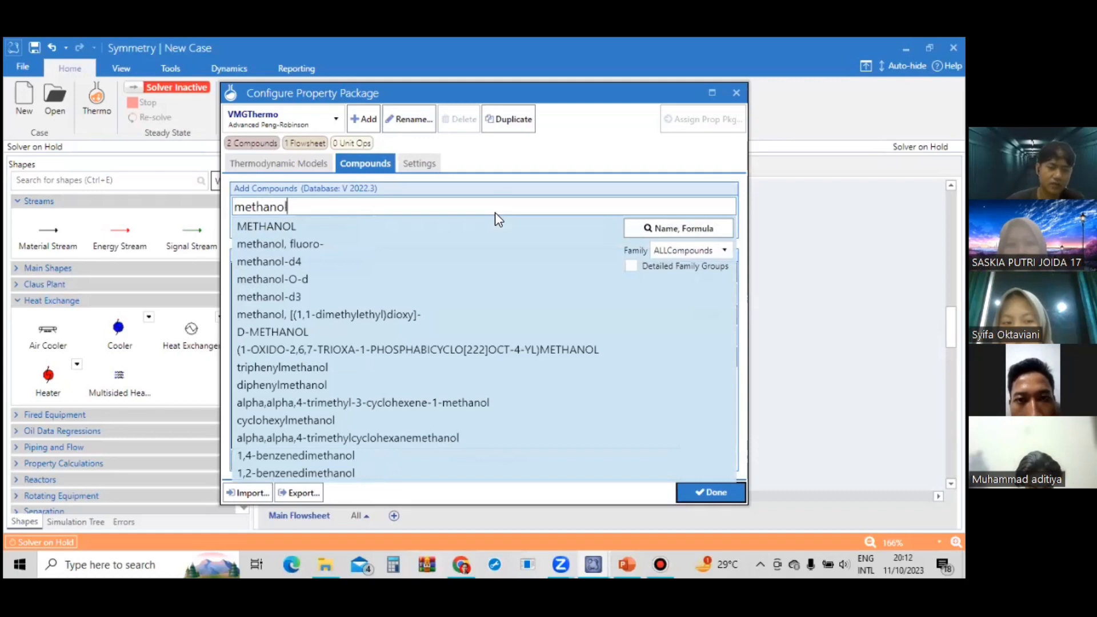
click(622, 226)
click(711, 492)
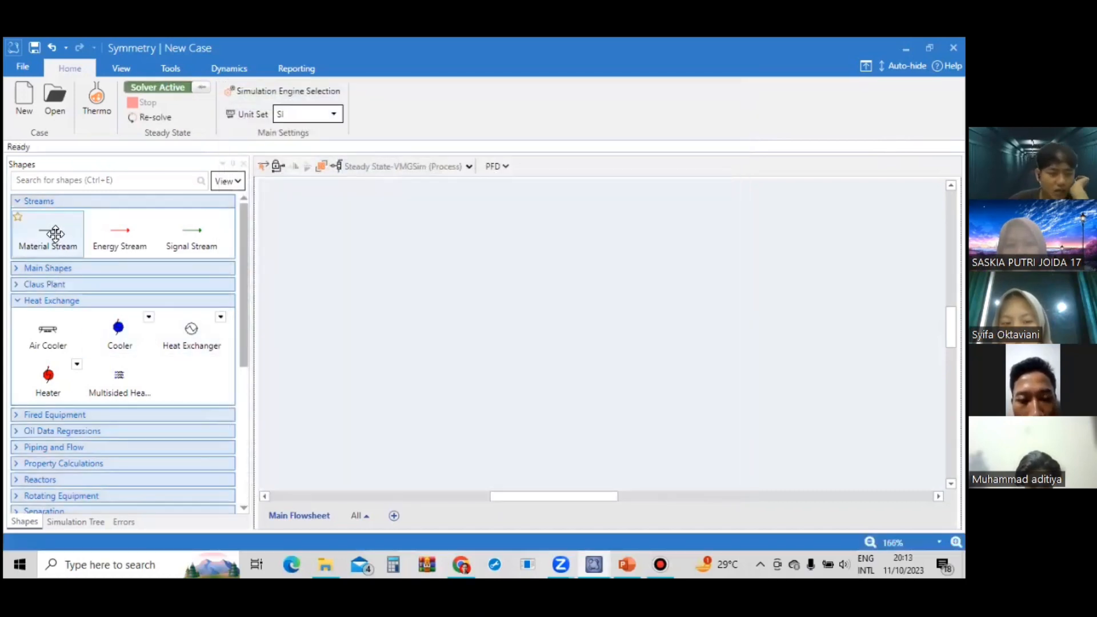
Place a material stream on the main flowsheet and open its specification window.
drag(49, 239, 483, 282)
click(610, 326)
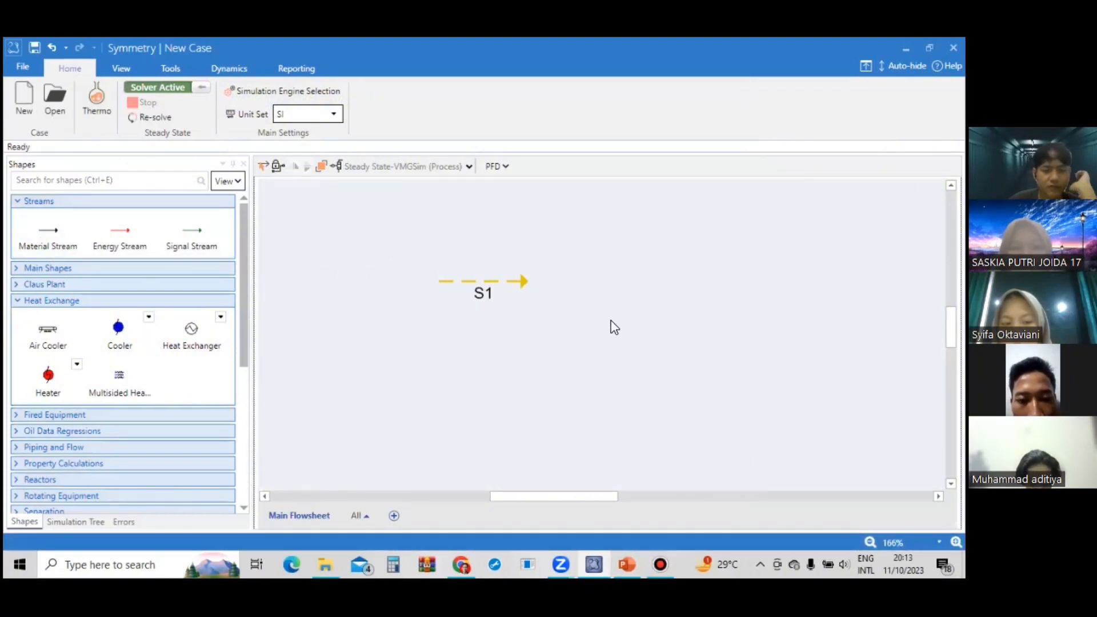
click(516, 281)
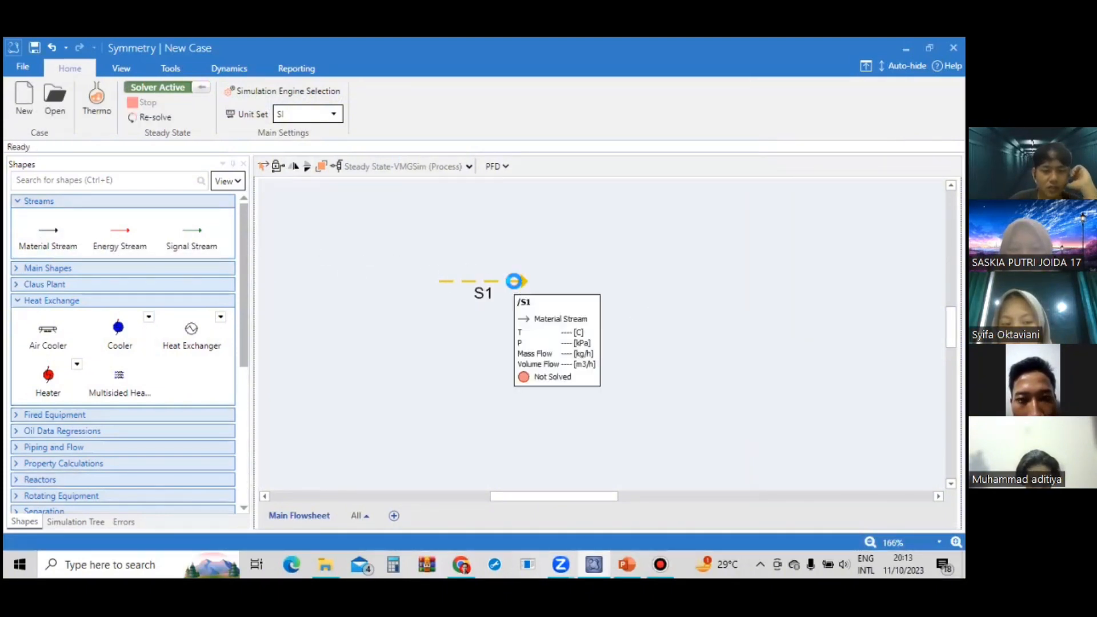
double_click(512, 279)
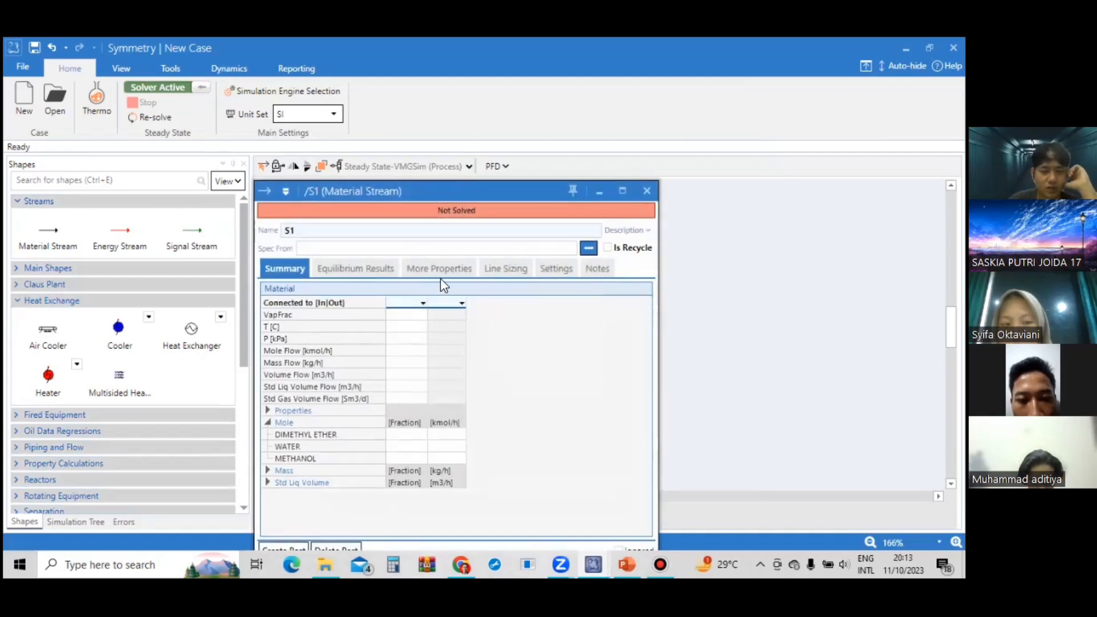
drag(445, 144, 441, 152)
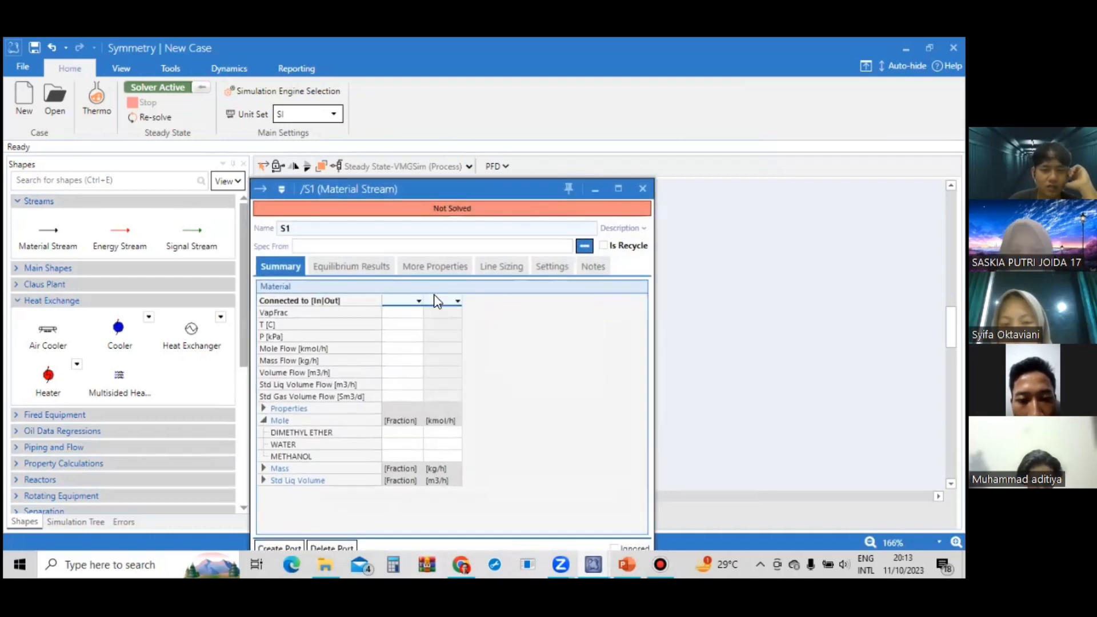
Set the temperature of stream S1 to 88.73 °C.
click(412, 297)
click(412, 288)
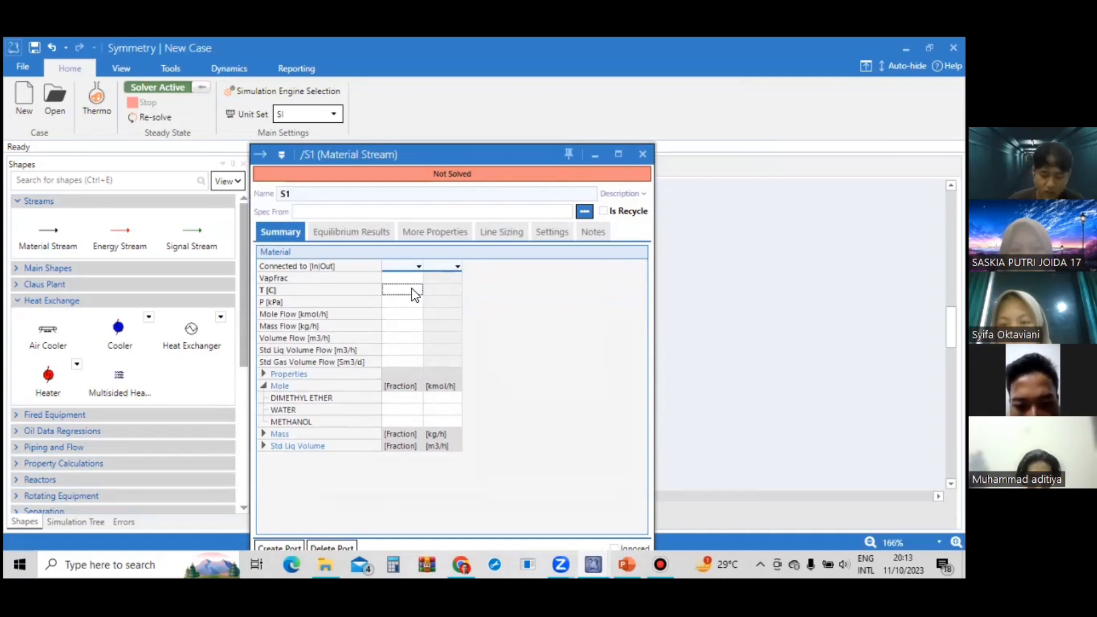
text(88.73)
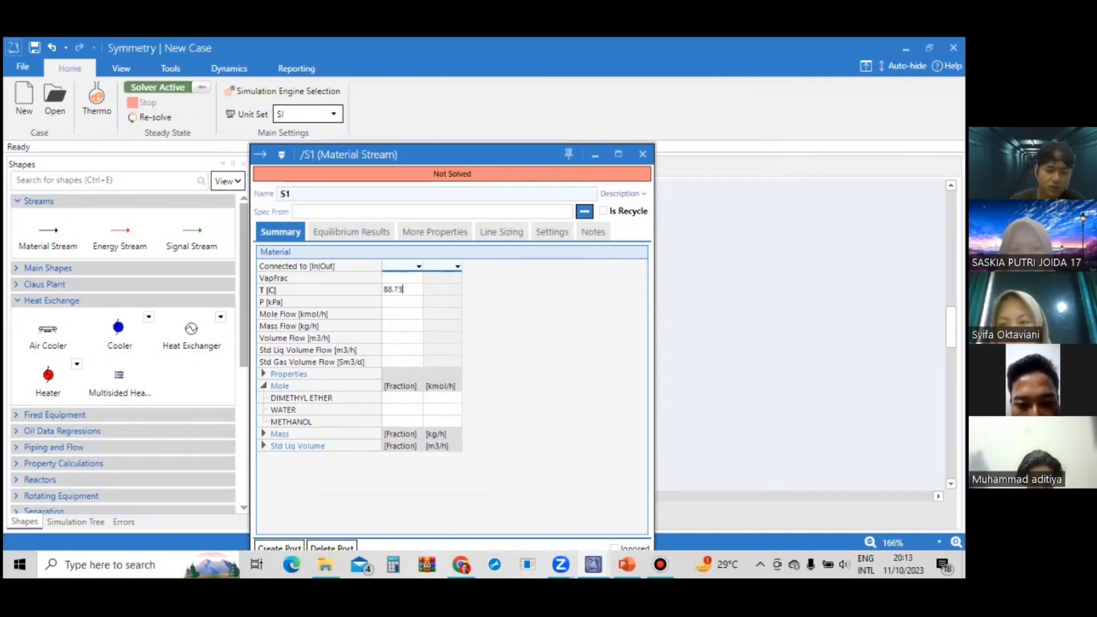
key(Return)
key(Return)
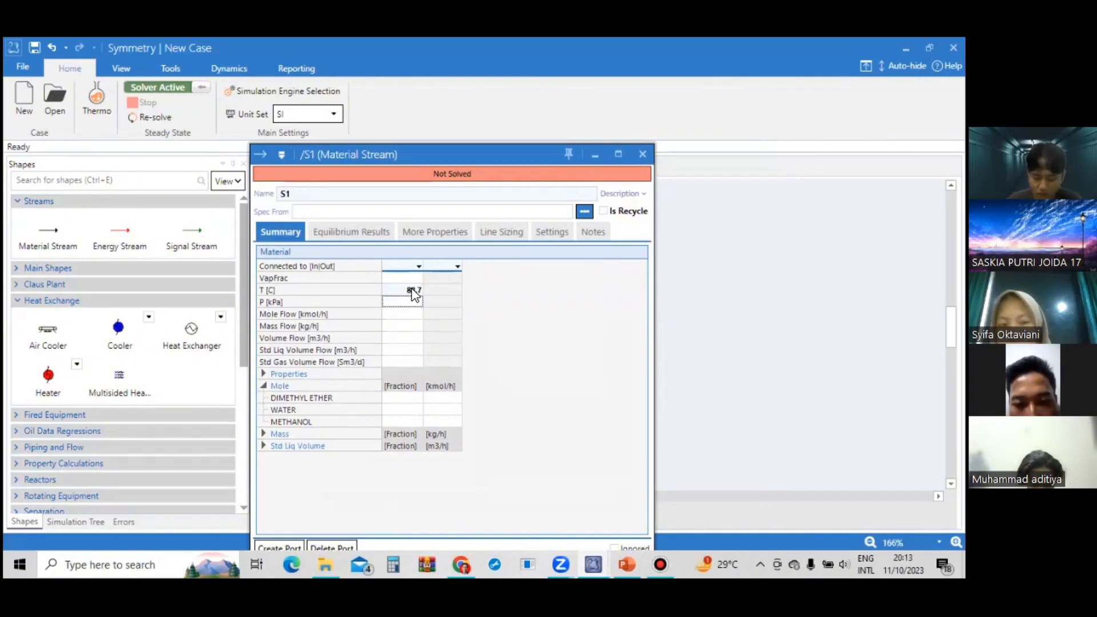
Set the pressure of stream S1 to 10.18 bar.
text(10.1)
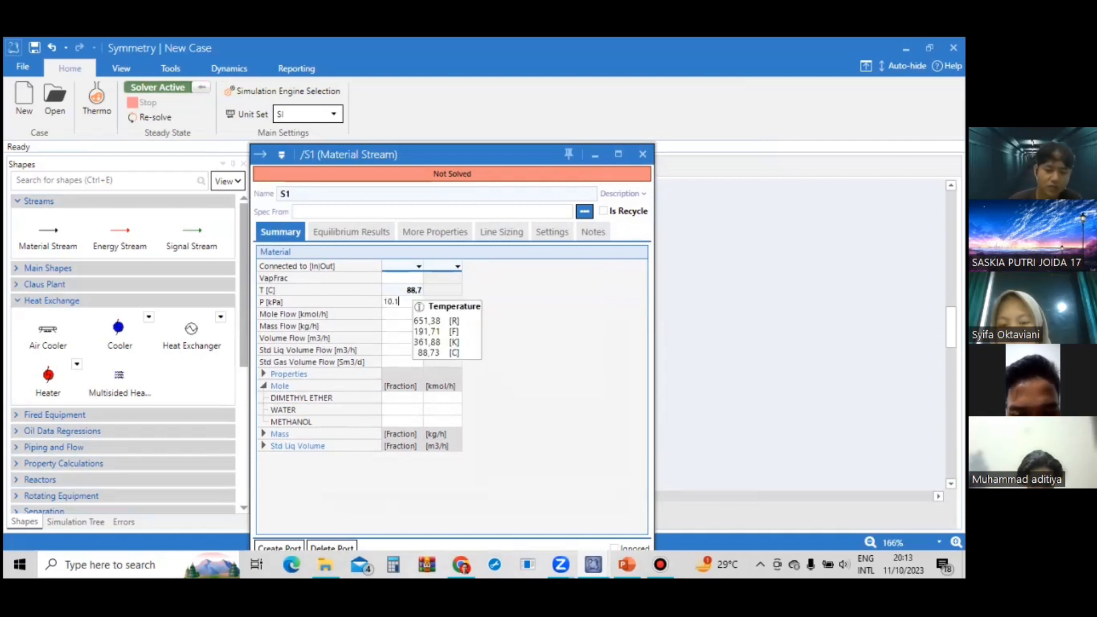
text(8)
key(Return)
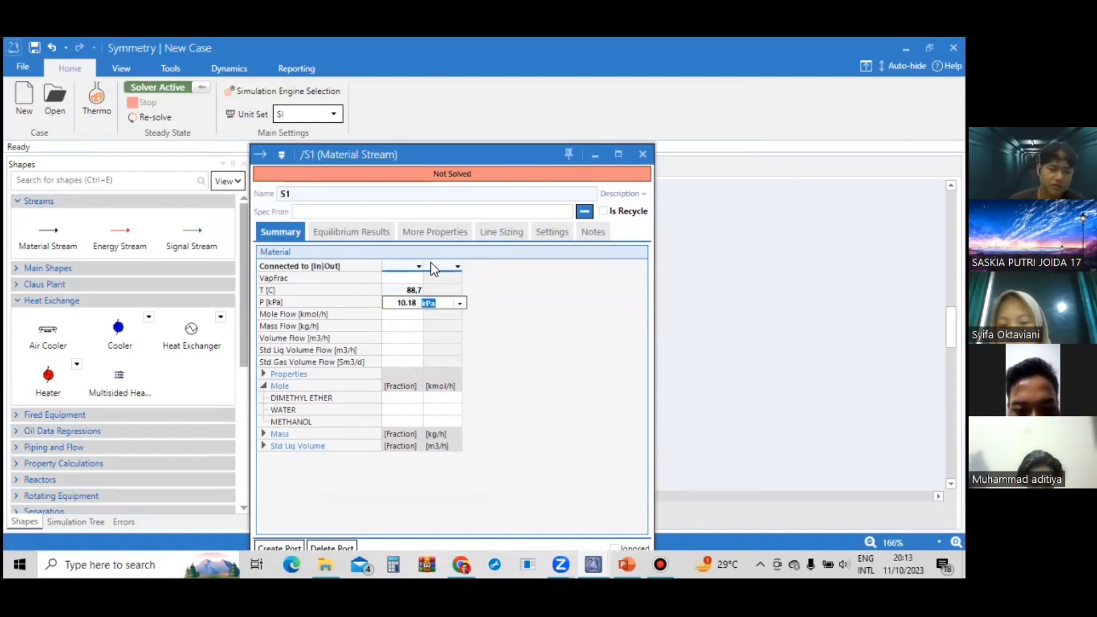
click(459, 303)
scroll(462, 357, up, 3)
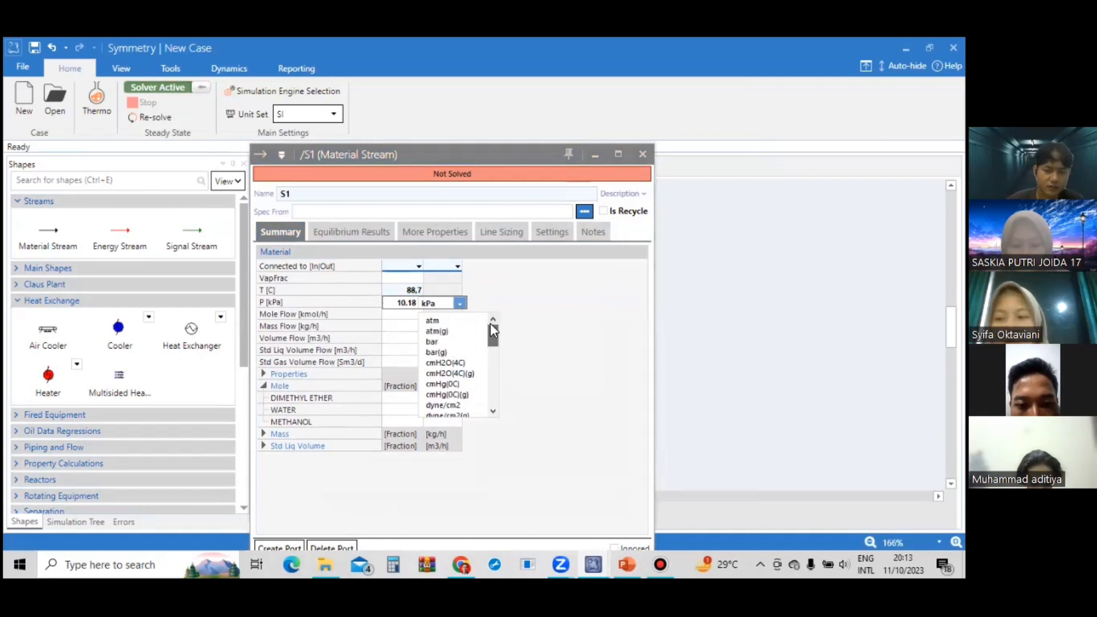
click(461, 342)
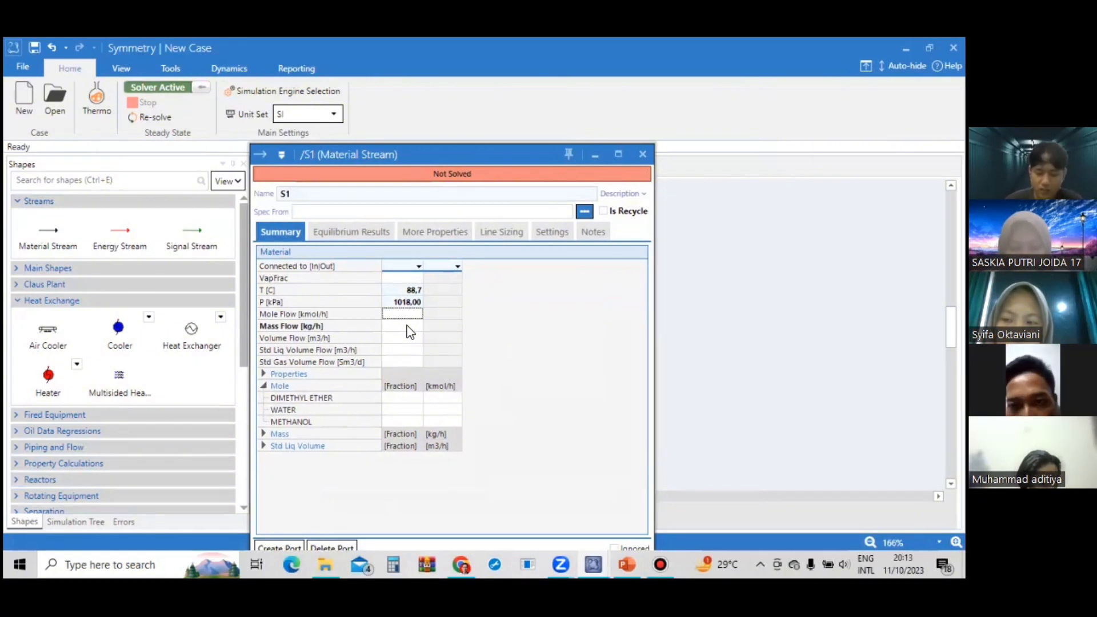
Set the mole flow of stream S1 to 327,84 kmol/h.
text(327)
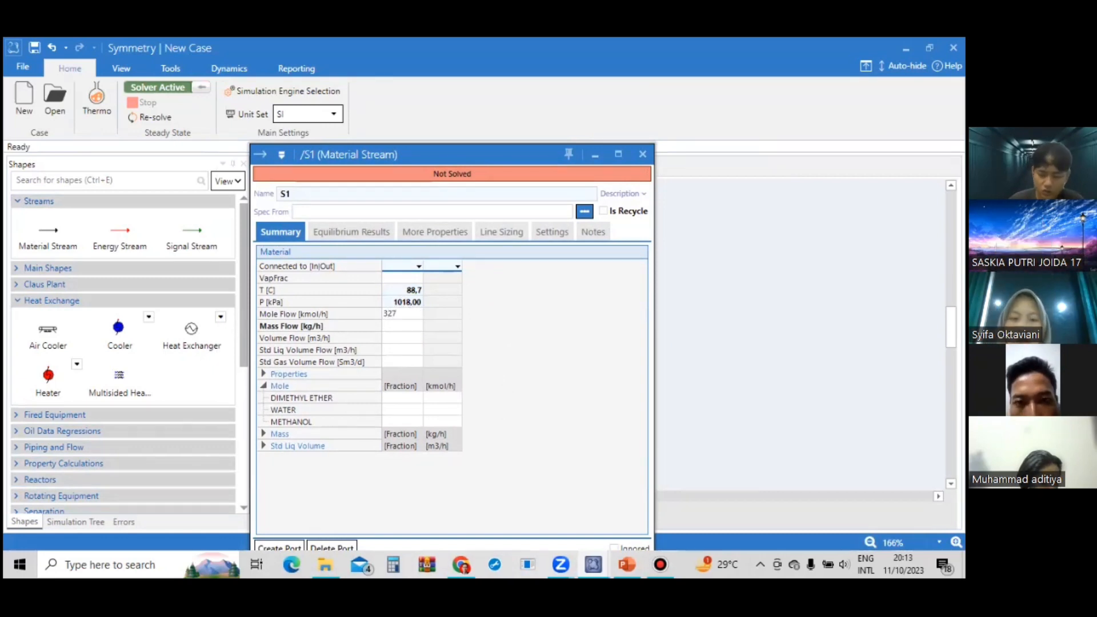
text(,84)
key(Return)
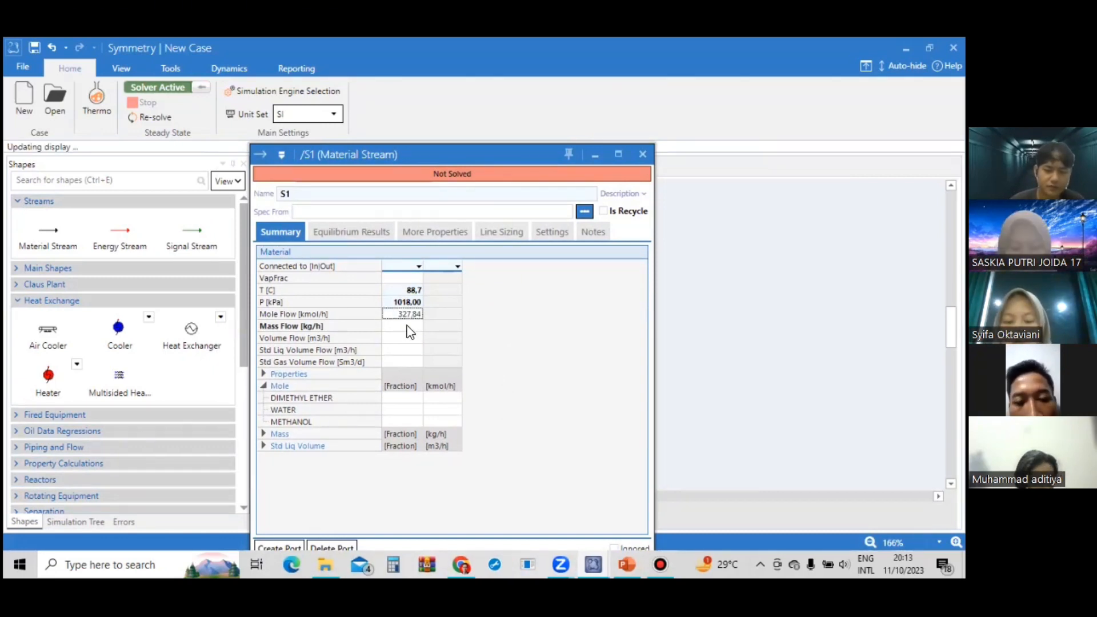
Check the feed data table on the PowerPoint slide, then return to the stream specification in Symmetry.
click(411, 399)
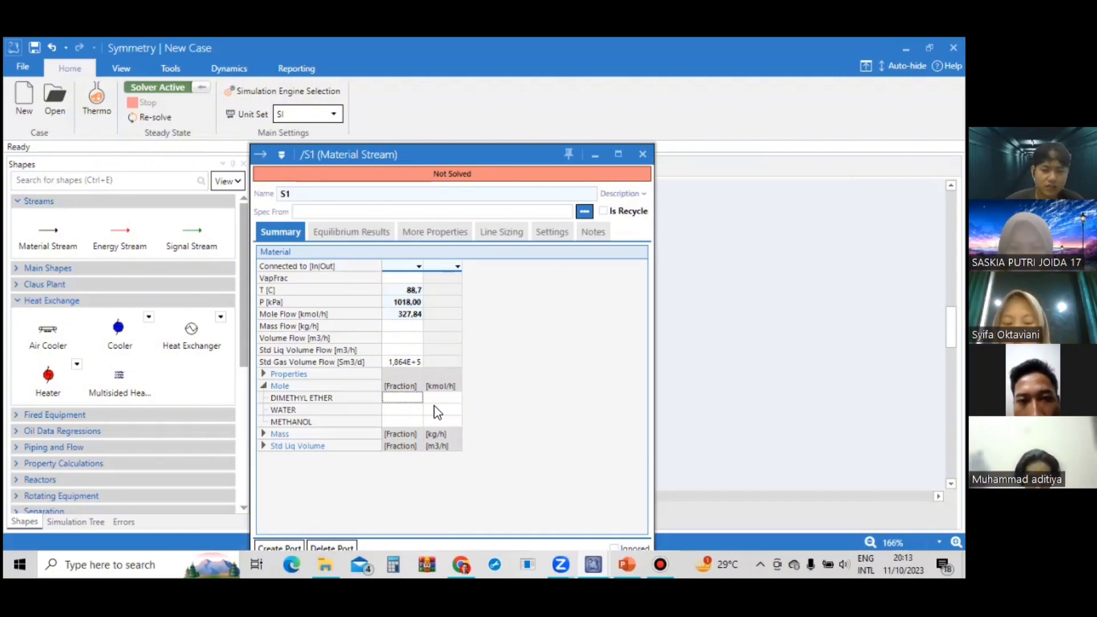
key(alt+Tab)
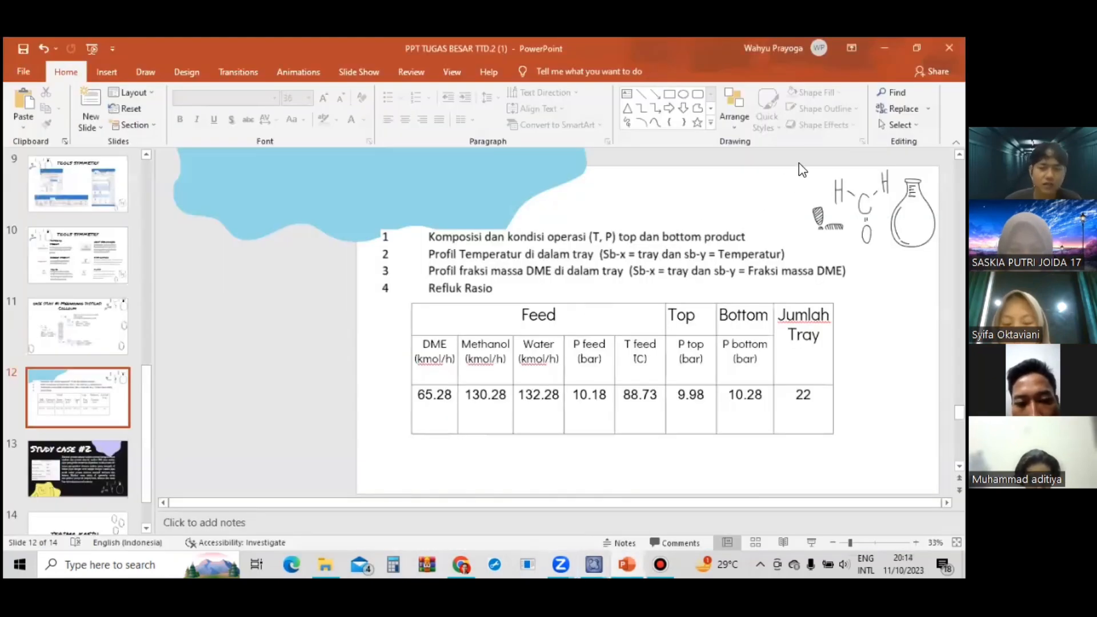
mouse_move(593, 554)
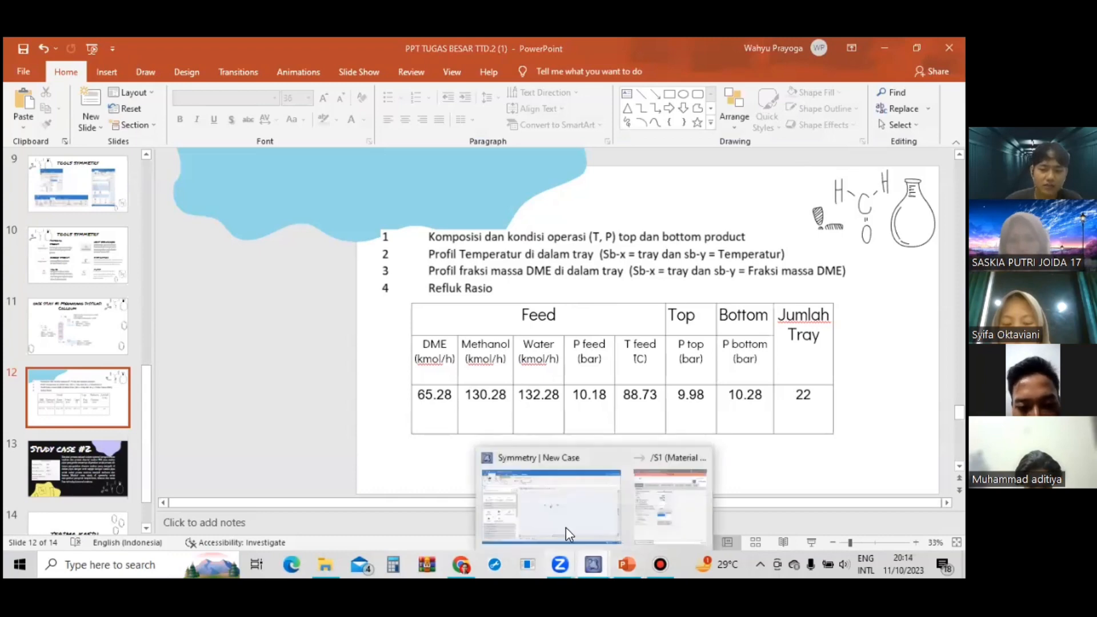
click(500, 460)
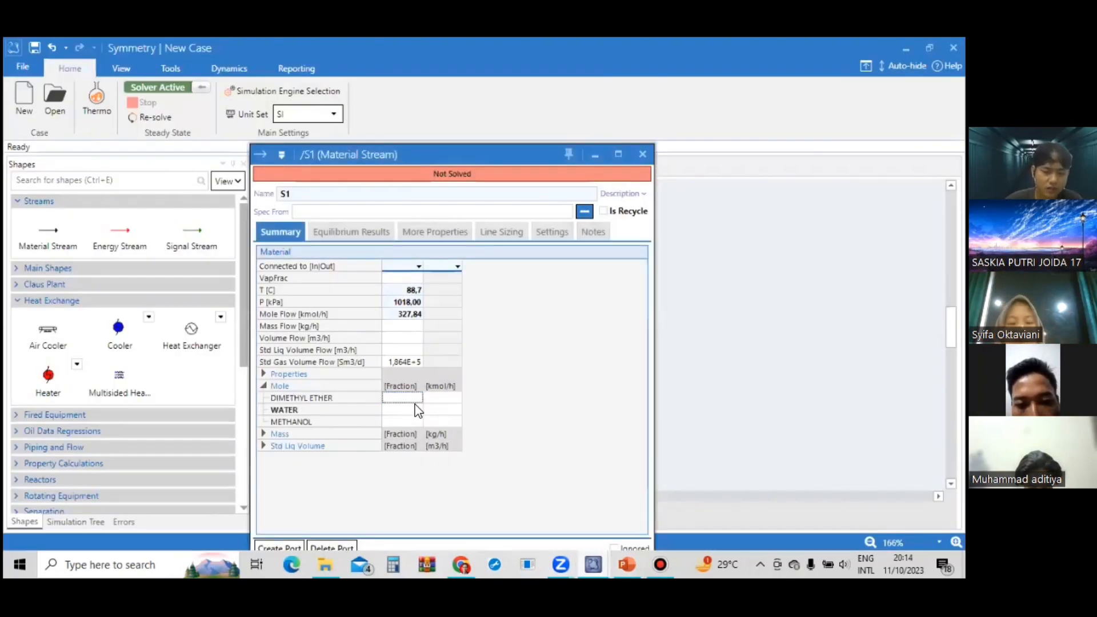
Set the mole fractions of stream S1 to 0,19 dimethyl ether, 0,41 water and 0,40 methanol, then close the stream's window.
double_click(417, 409)
text(0,19)
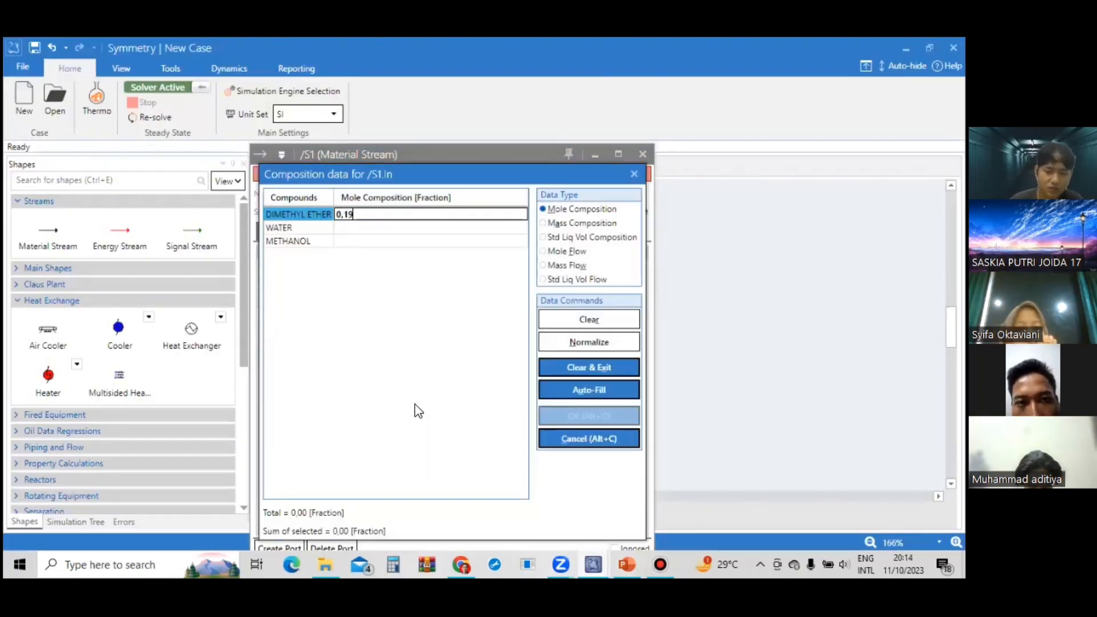
key(Return)
text(0,)
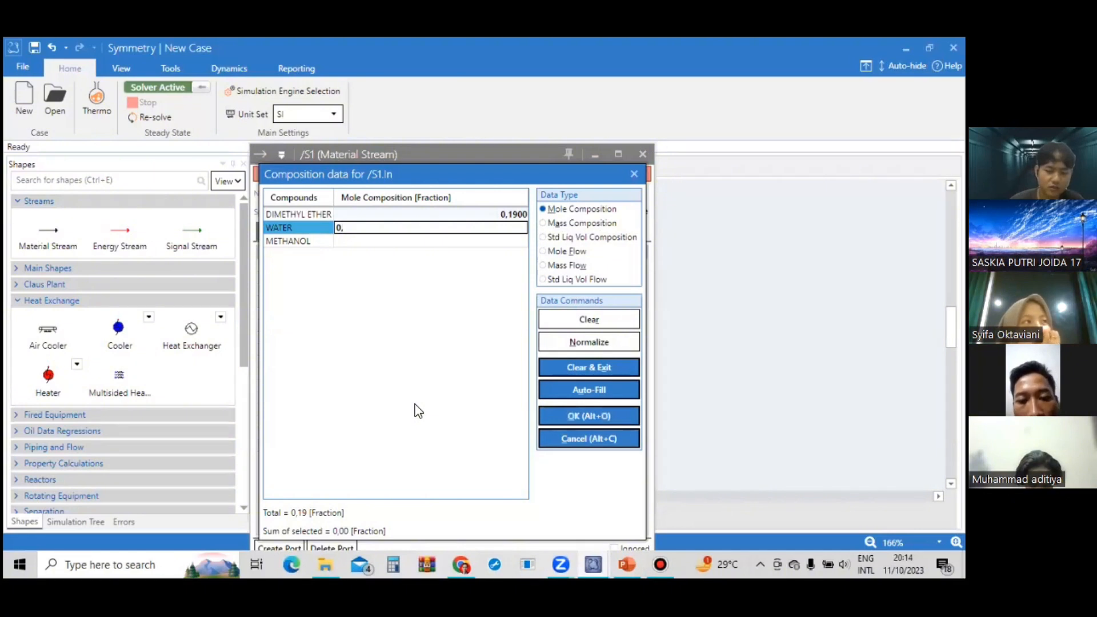
text(41)
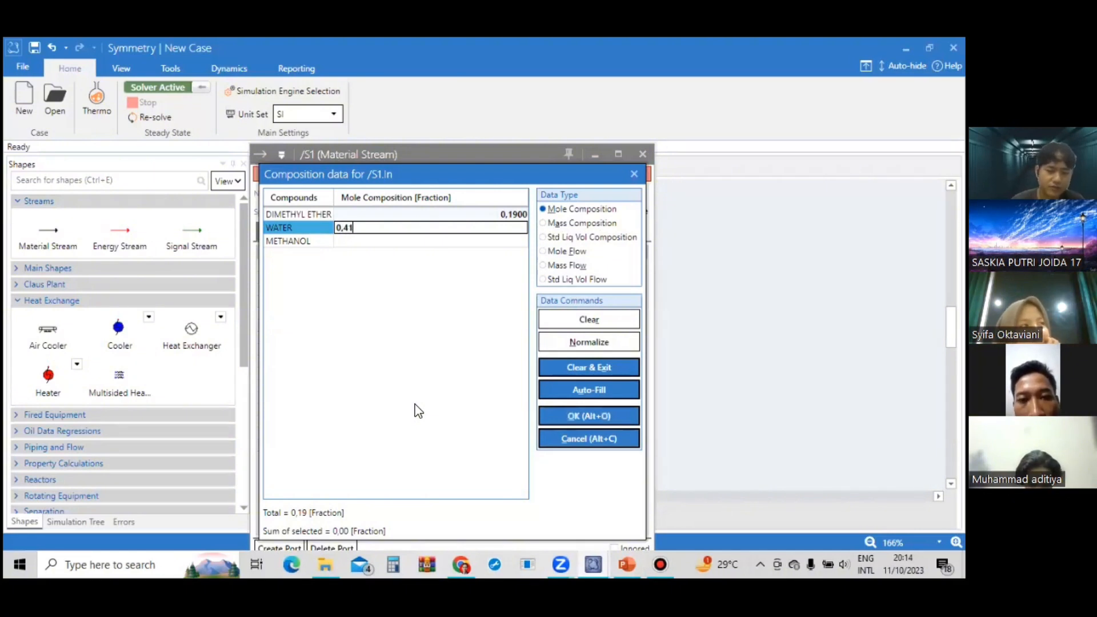
key(Return)
text(0,40)
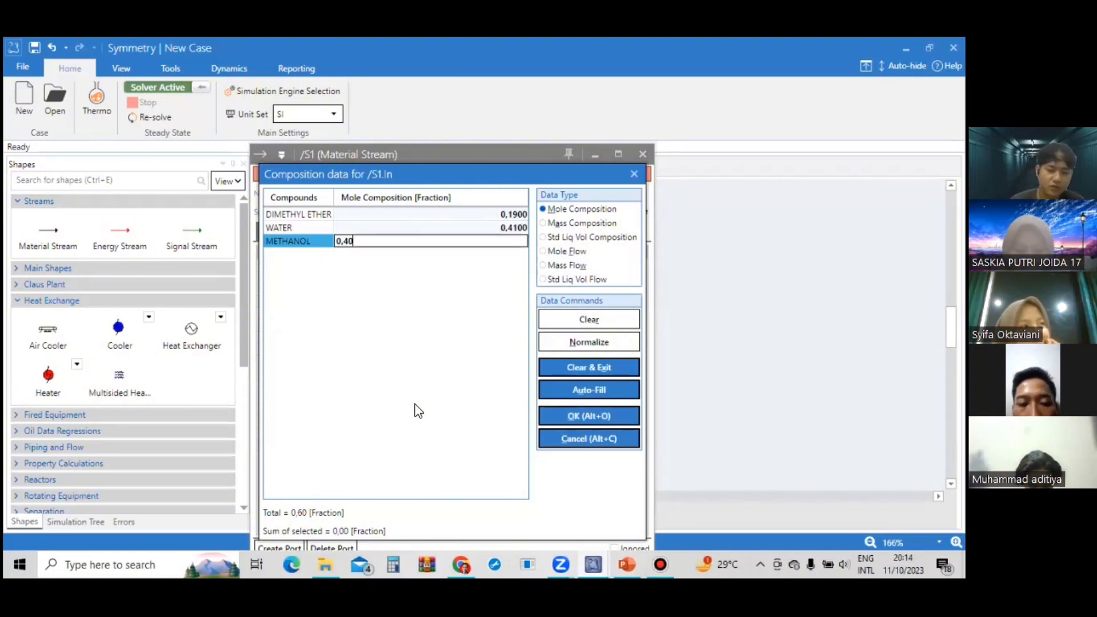
key(Return)
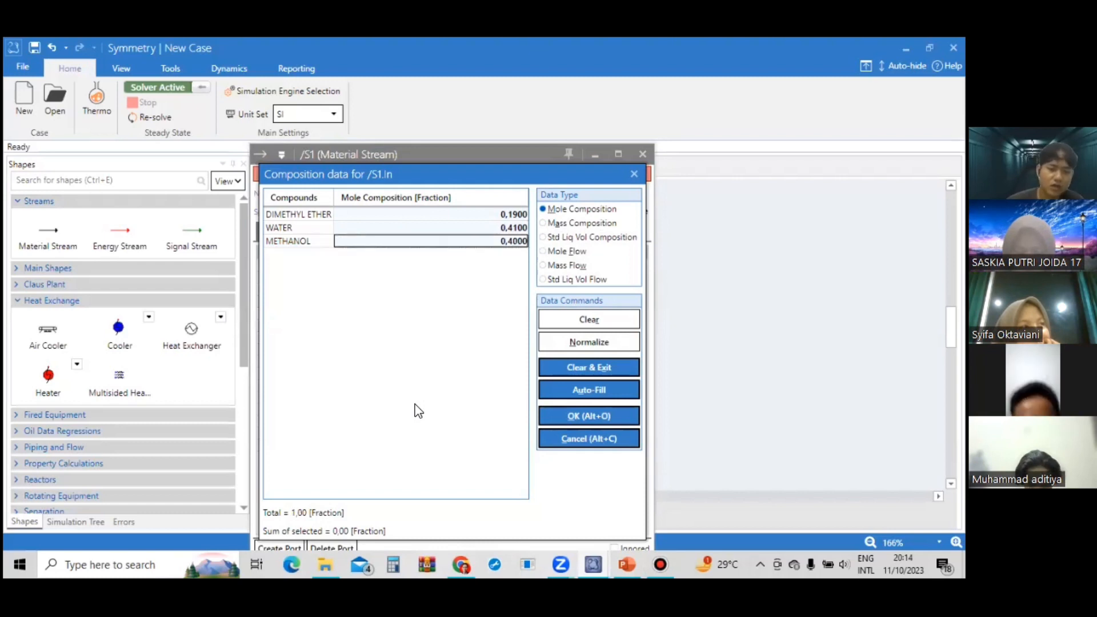
click(588, 419)
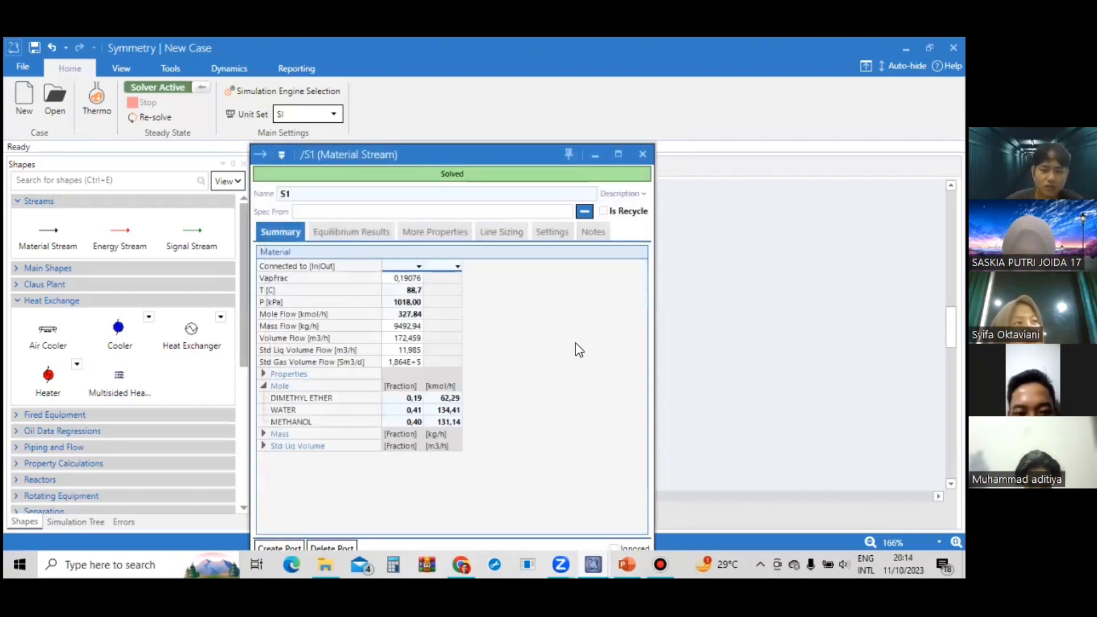
click(642, 154)
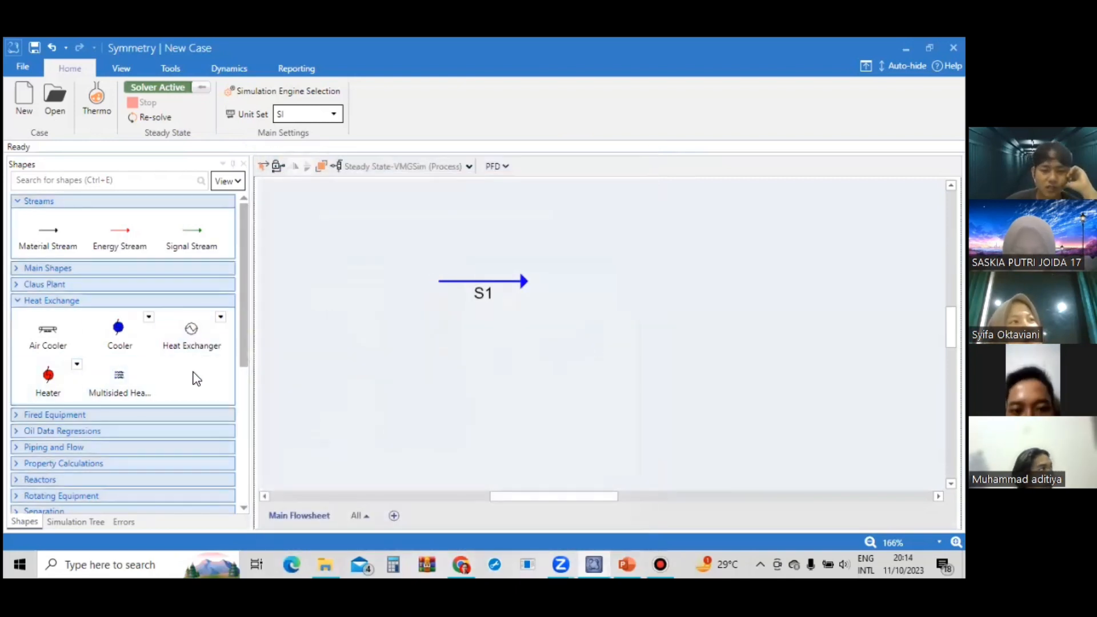
Place a distillation column on the flowsheet and connect its feed inlet to stream S1.
scroll(197, 366, down, 3)
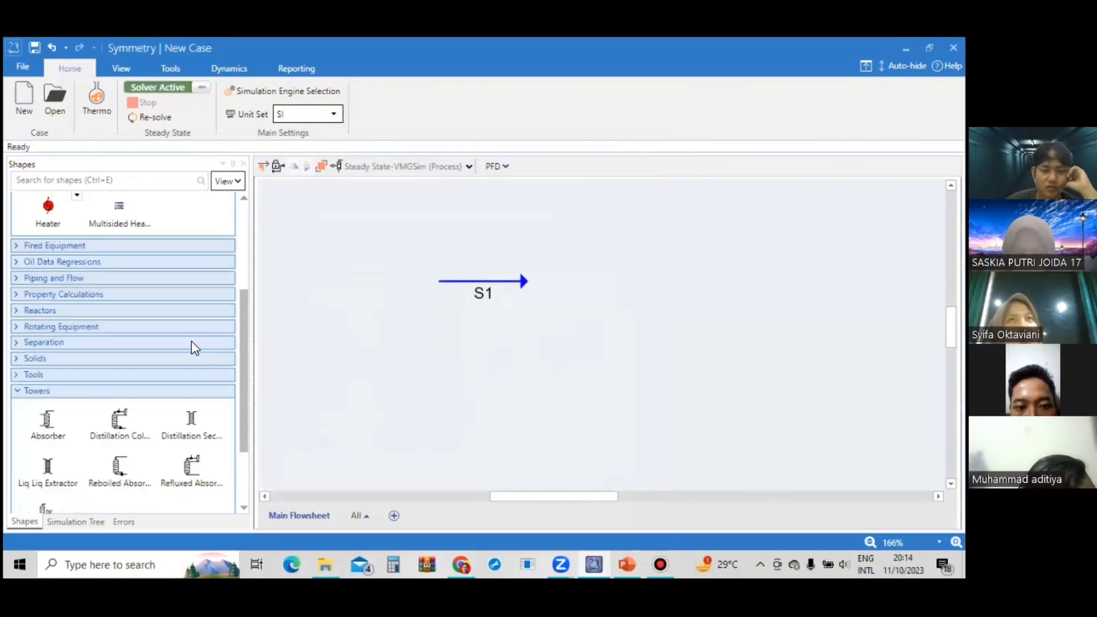
scroll(187, 395, up, 1)
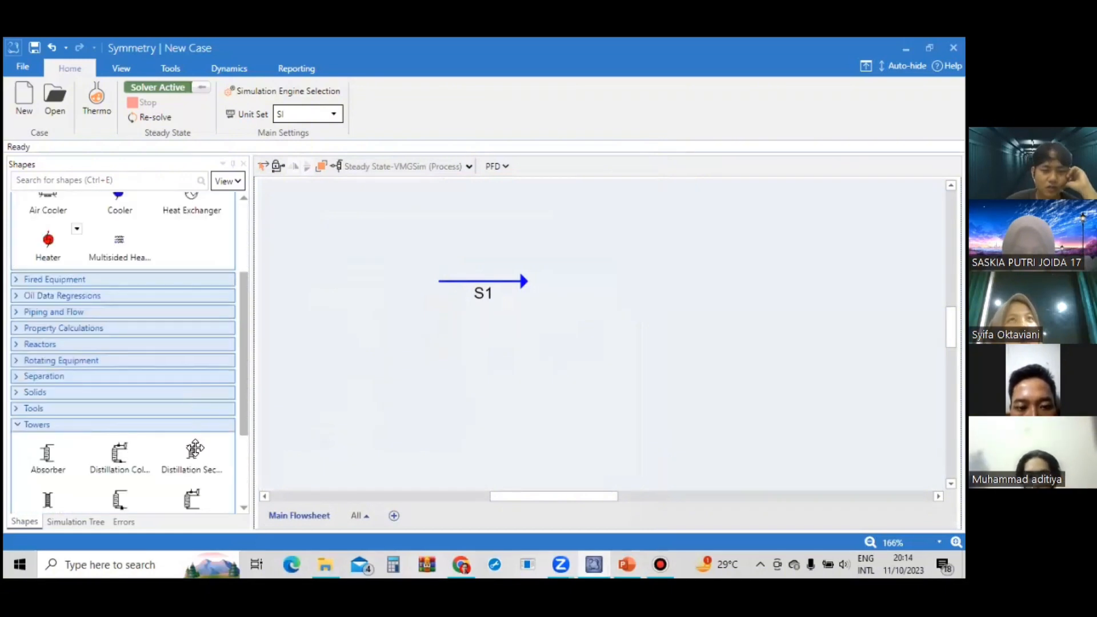
scroll(170, 457, up, 1)
scroll(153, 446, down, 1)
scroll(127, 409, down, 1)
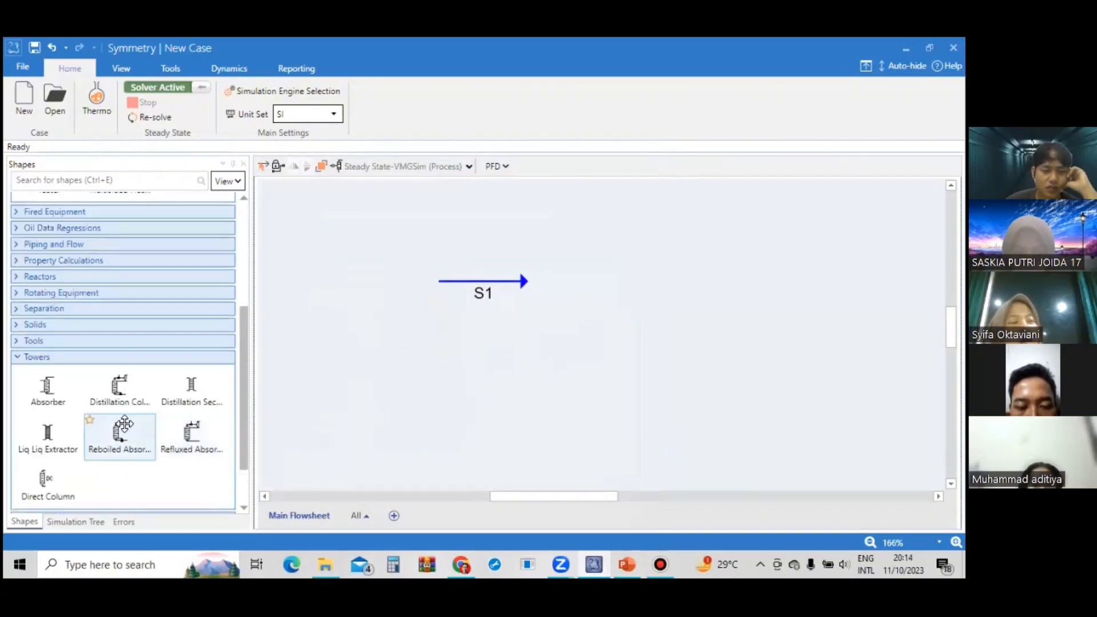
drag(119, 392, 636, 290)
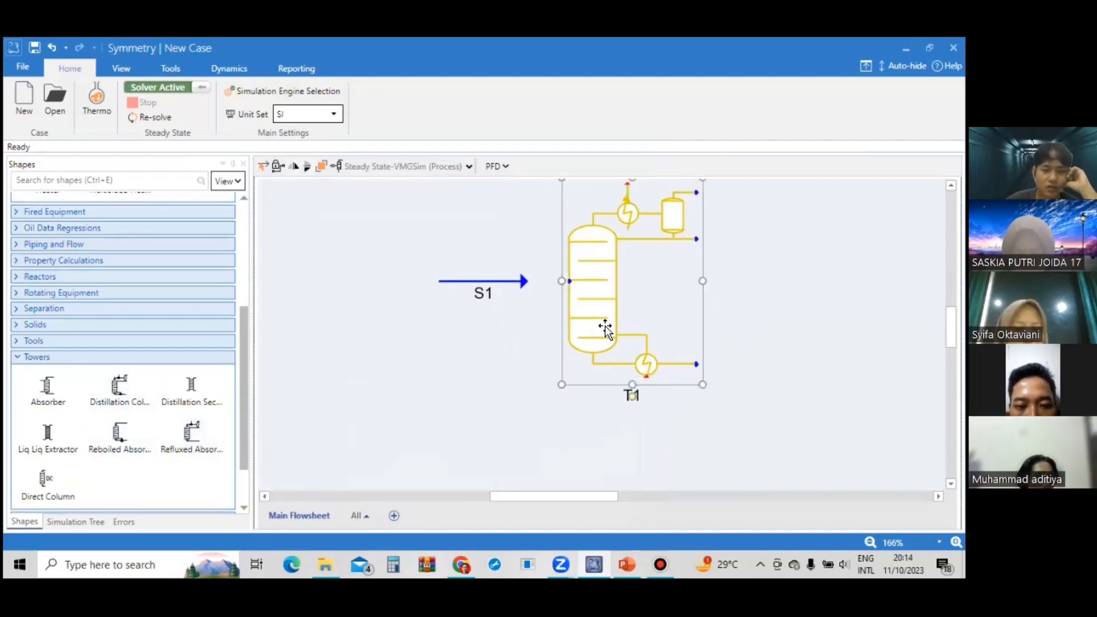
scroll(577, 330, up, 1)
drag(569, 330, 528, 331)
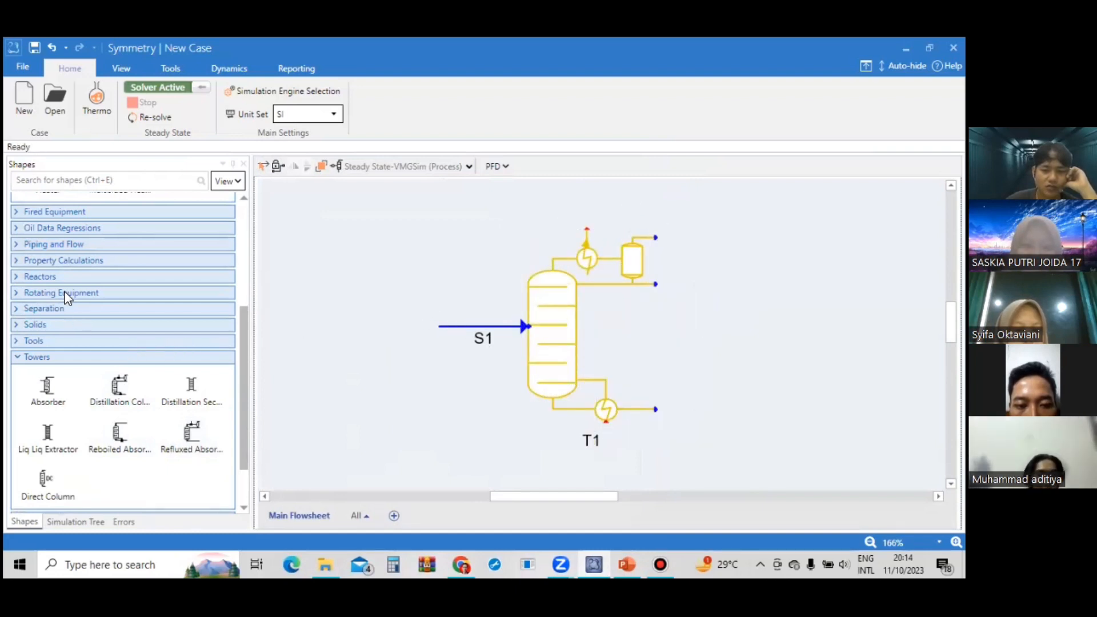
Add material streams to the column's liquid distillate outlet and to its reboiler bottoms outlet.
scroll(66, 291, up, 5)
drag(50, 235, 697, 286)
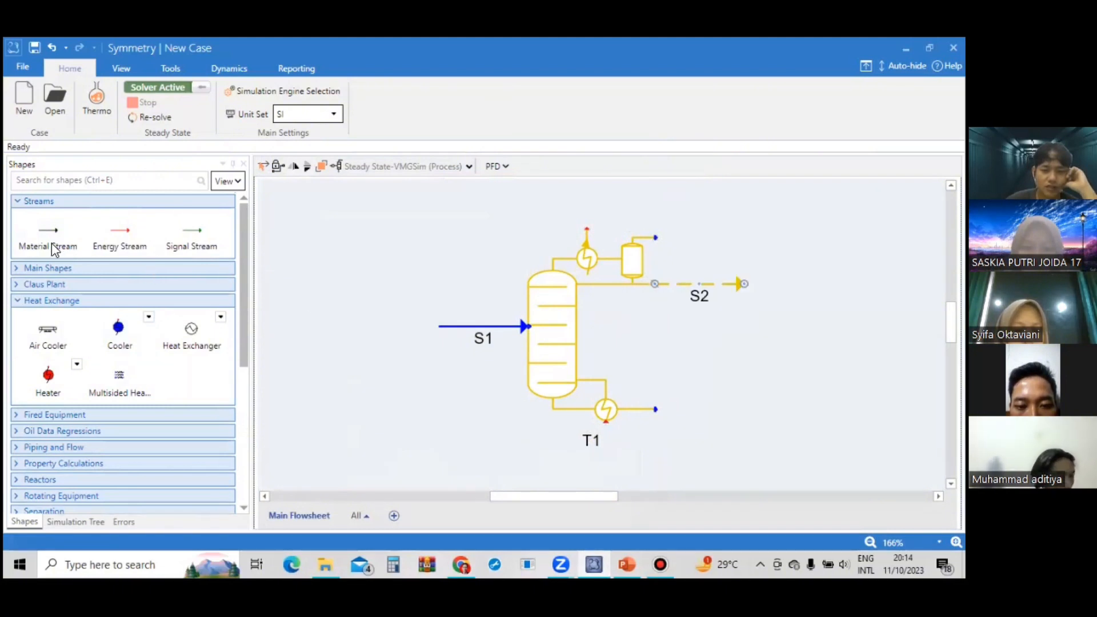
drag(53, 246, 689, 380)
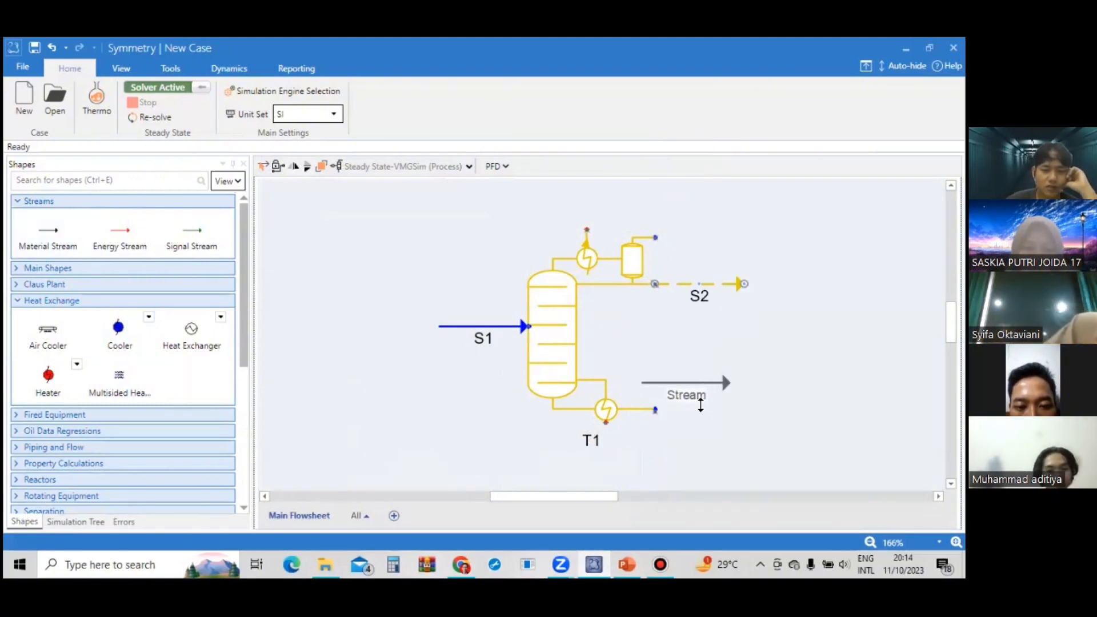
Open the configuration of distillation column T1 and set its condenser type to Total.
double_click(566, 320)
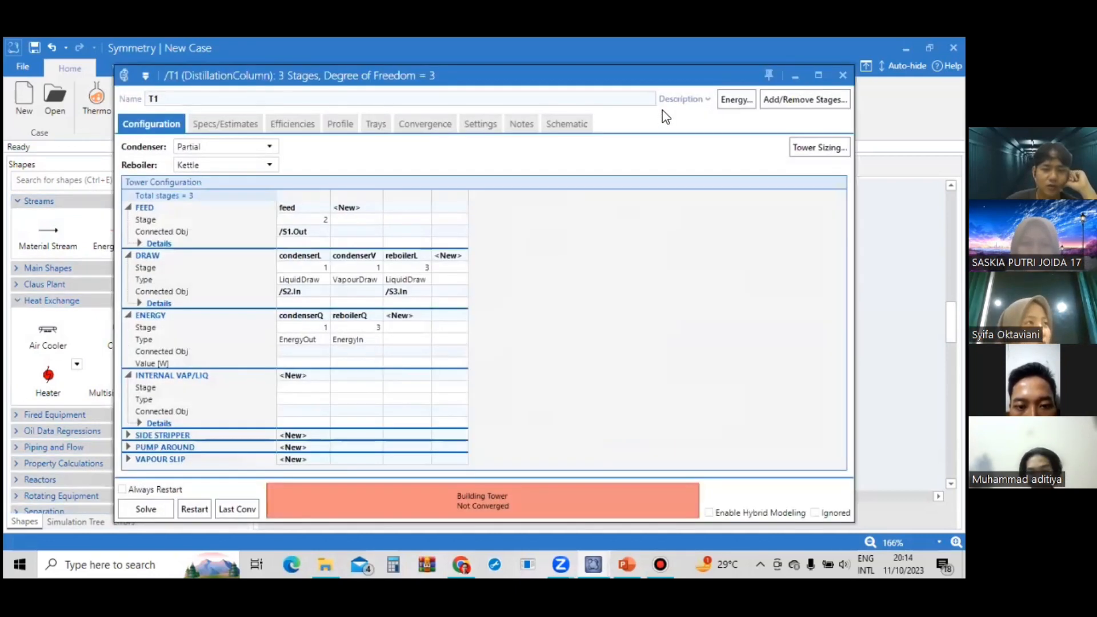
click(815, 78)
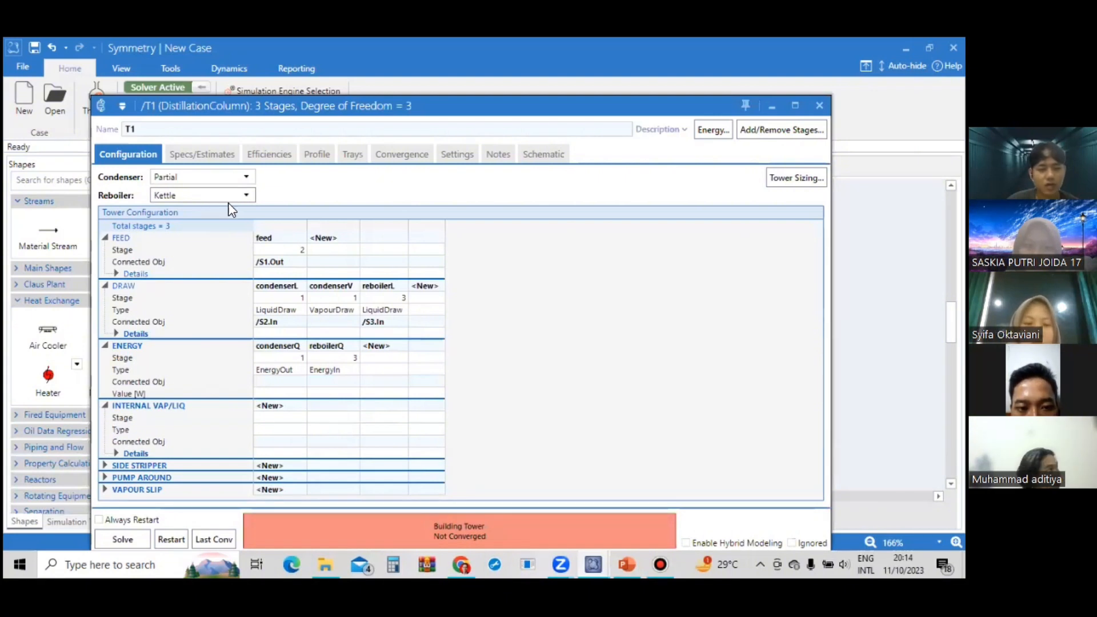
click(242, 180)
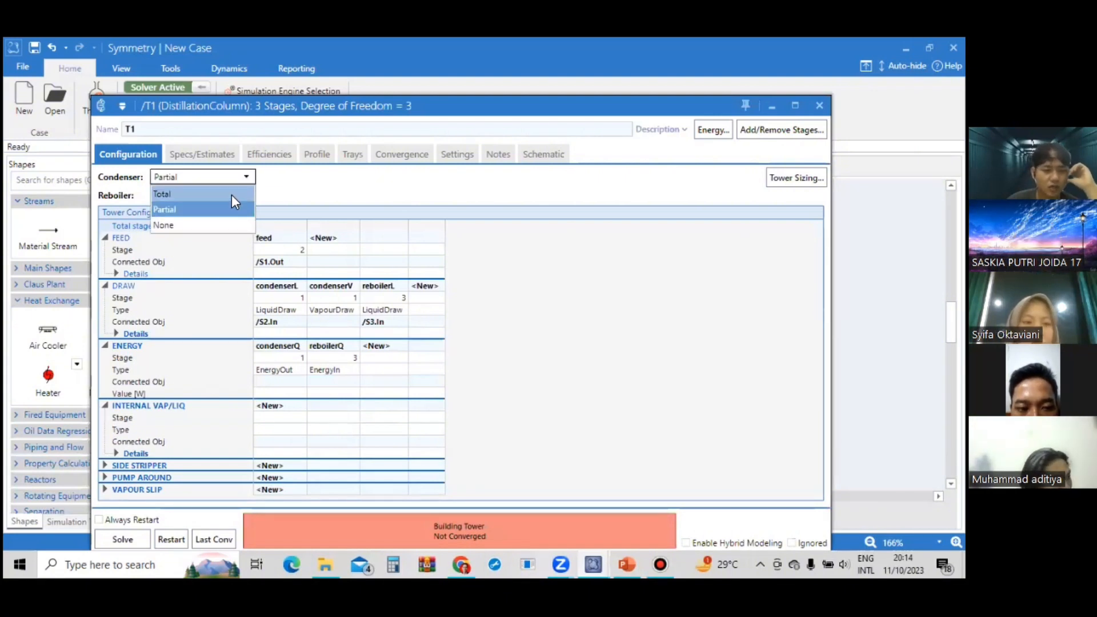
click(232, 195)
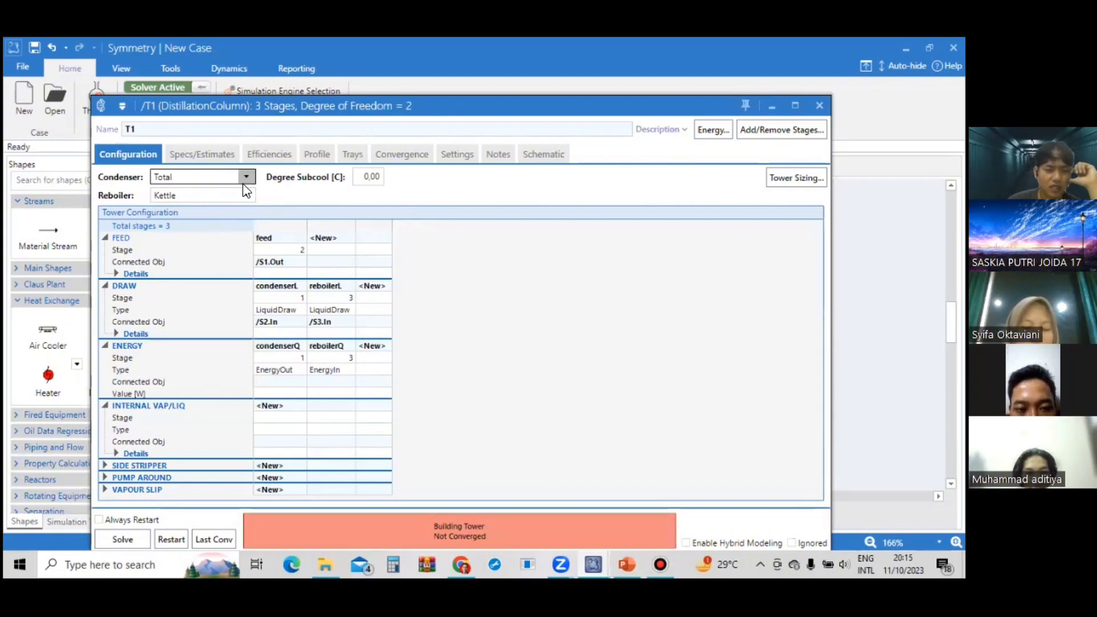
Add 20 stages to the column below stage 1, the condenser.
click(202, 156)
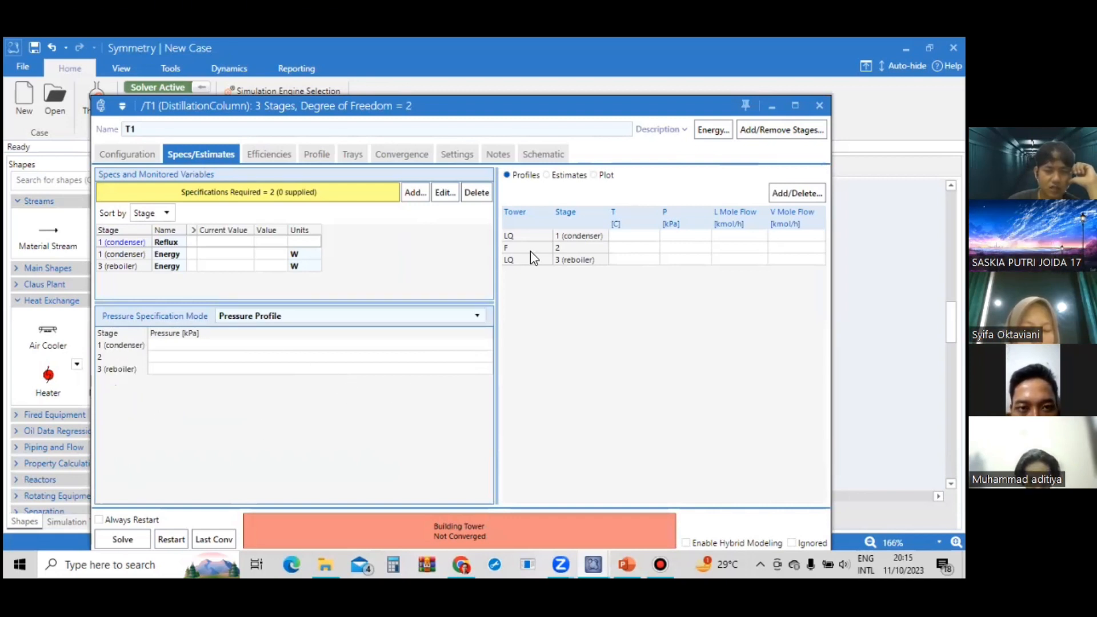
click(781, 130)
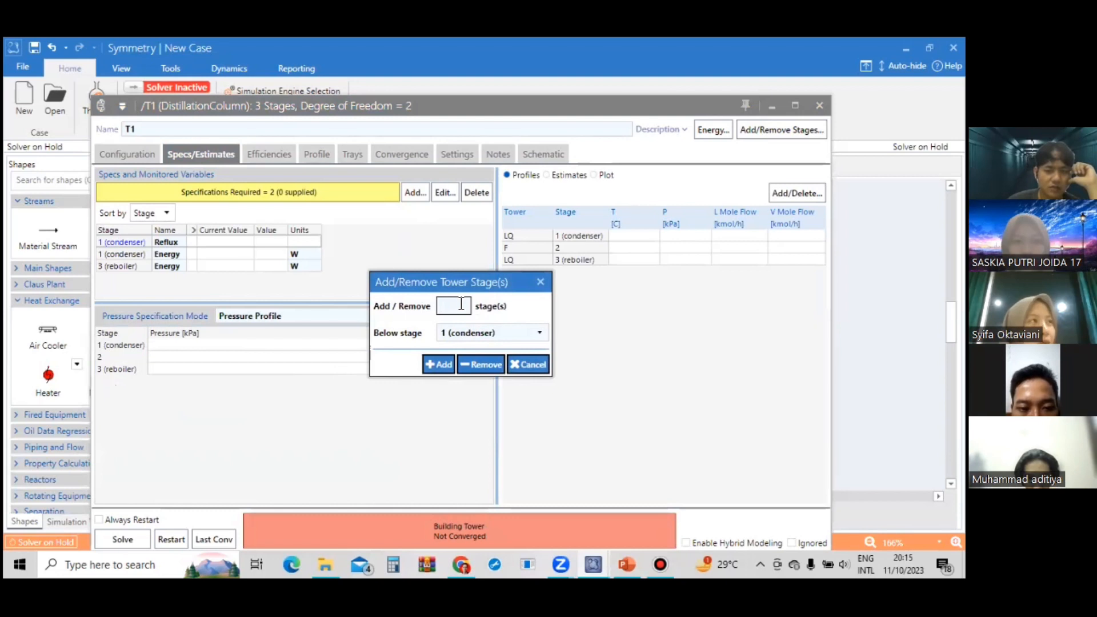
text(20)
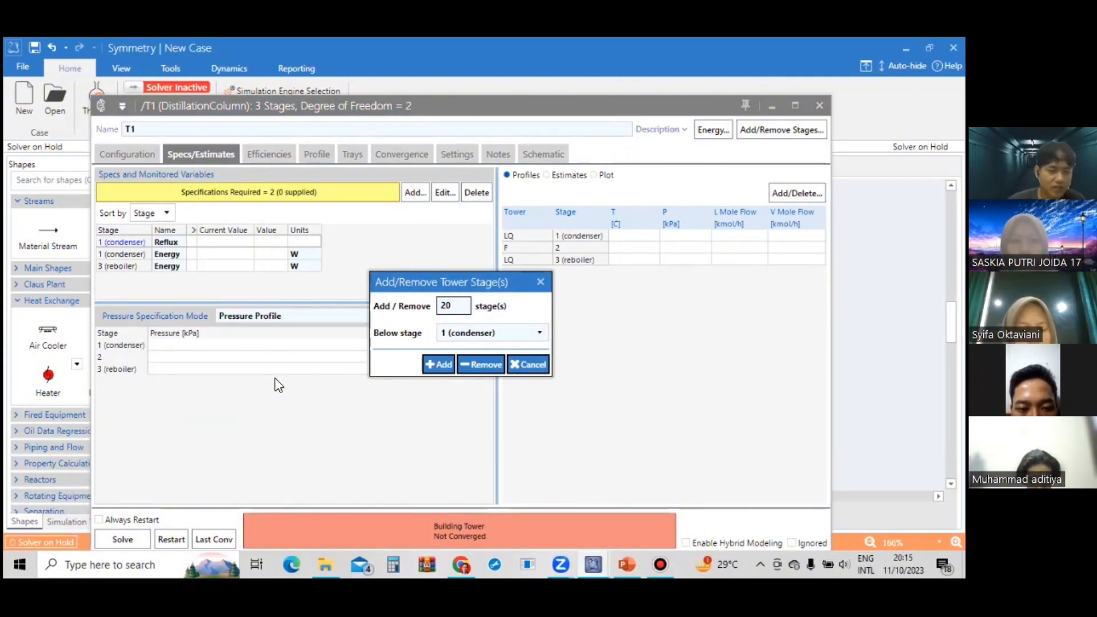
key(Return)
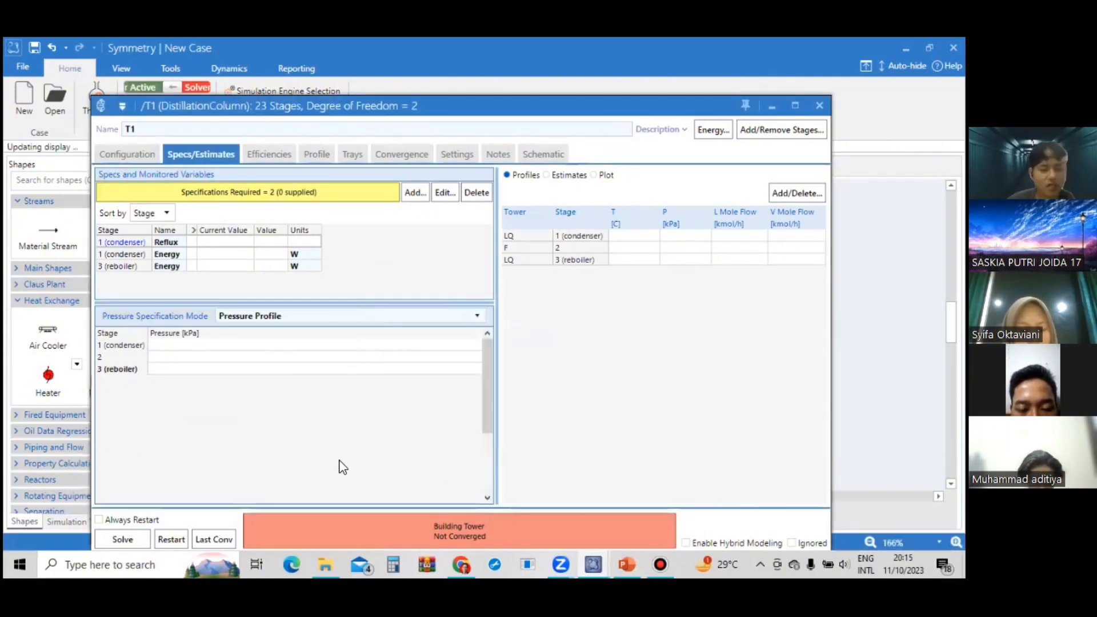
Set the condenser pressure on stage 1 of the pressure profile to 9.98 bar.
drag(488, 394, 485, 347)
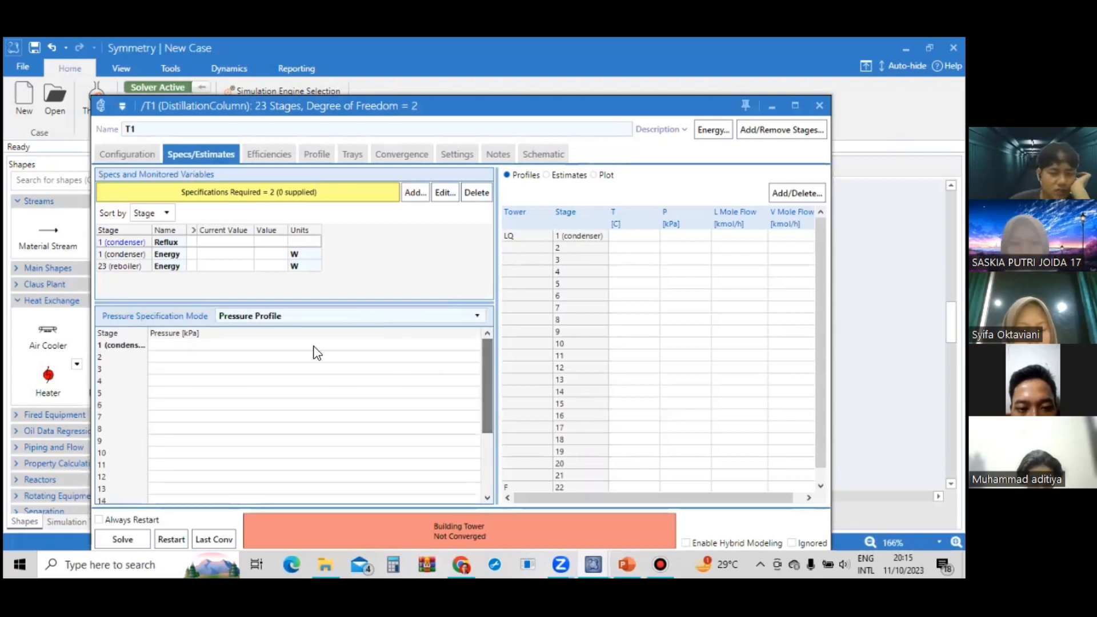
click(287, 345)
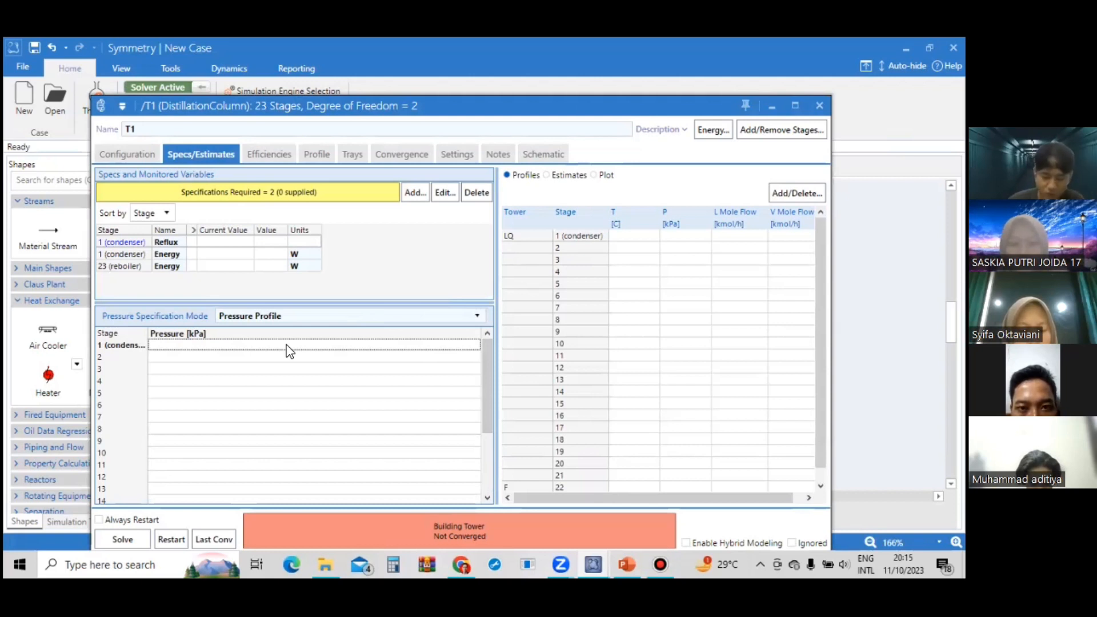
text(9)
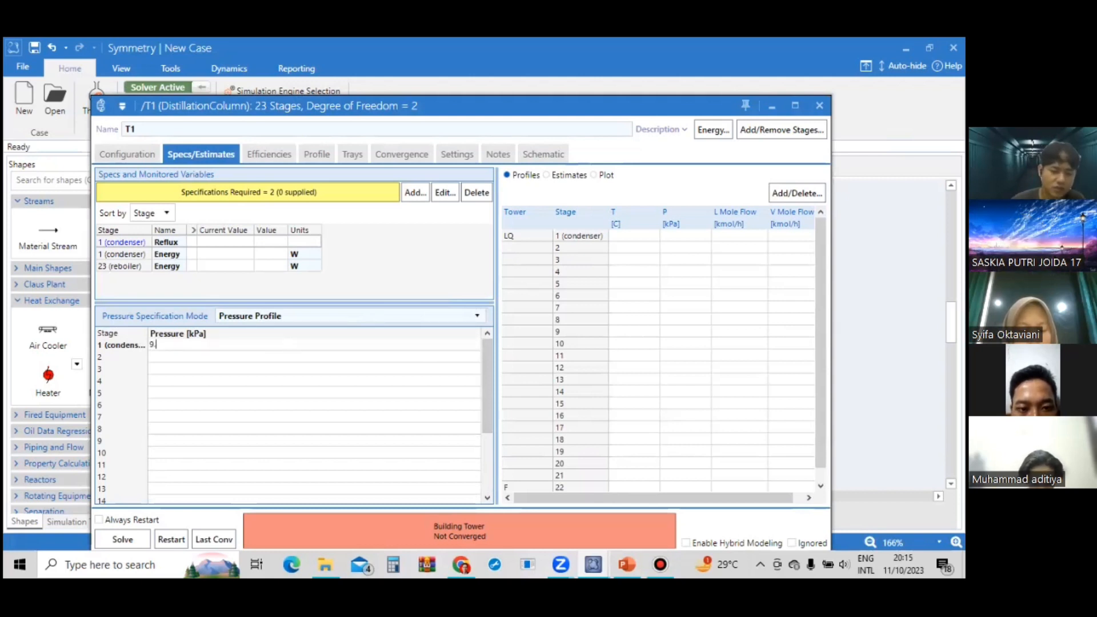
text(.98)
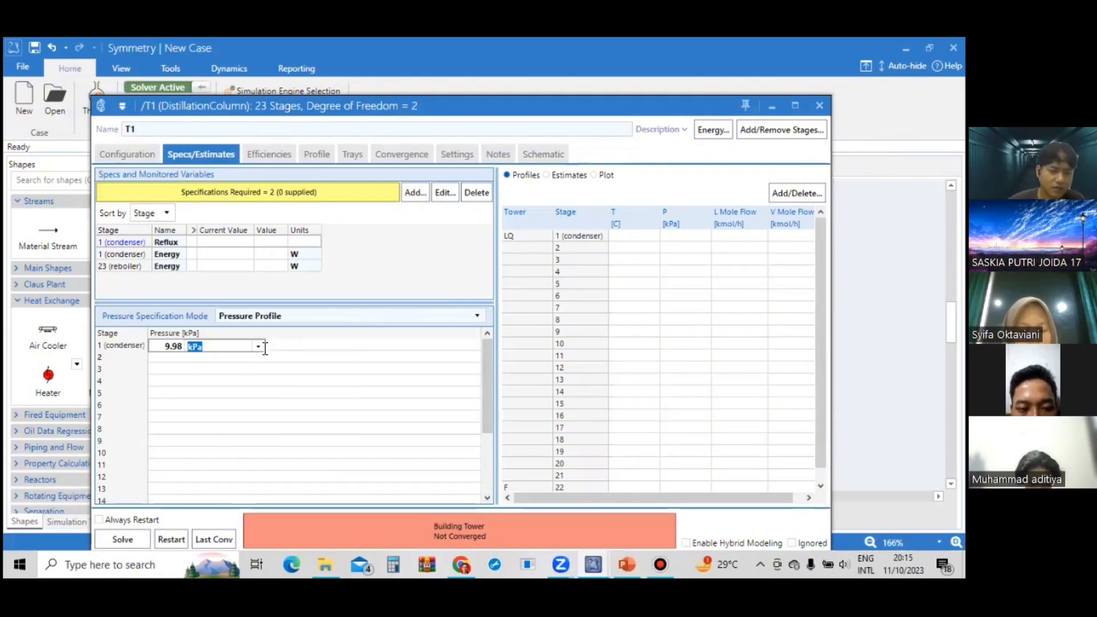
click(260, 346)
click(229, 121)
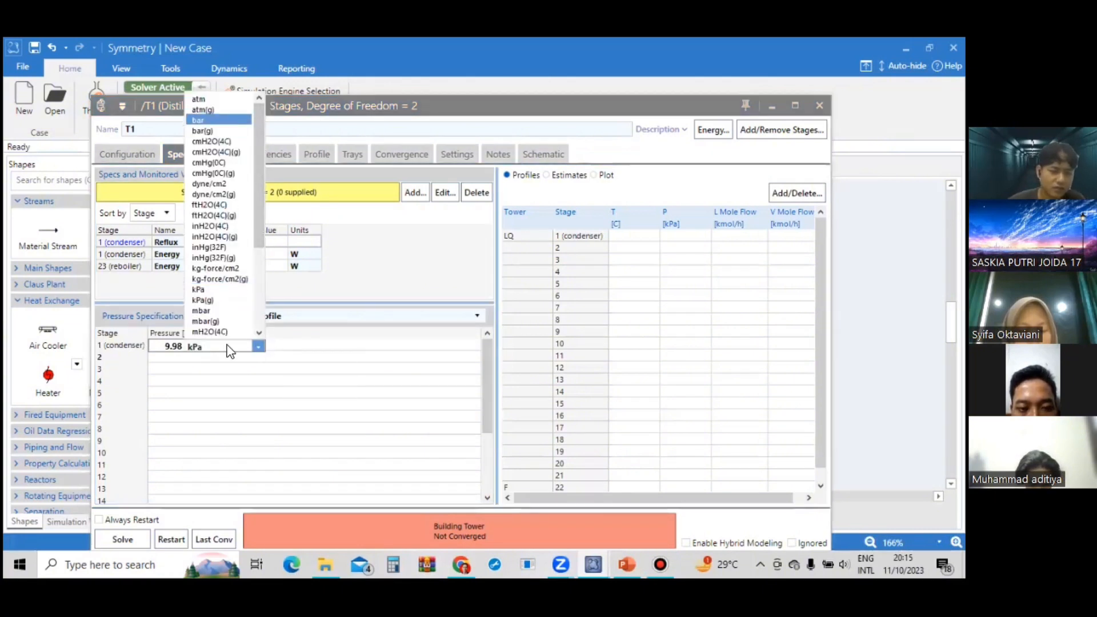
key(Return)
Set the reboiler pressure on stage 23 of the pressure profile to 10.28 bar.
key(ctrl+Down)
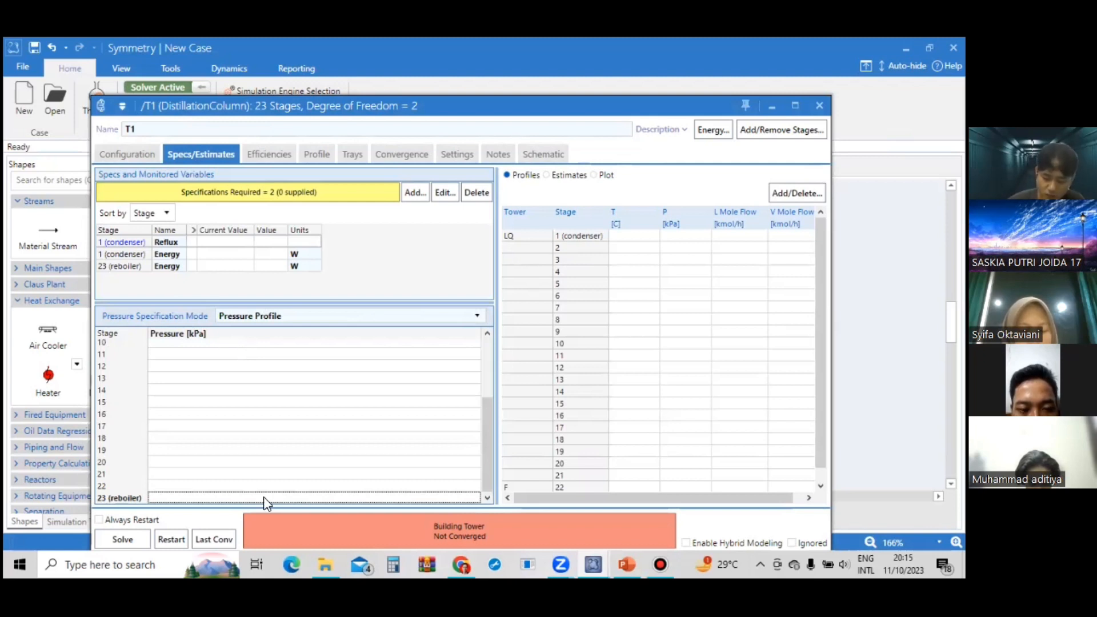
text(10.2)
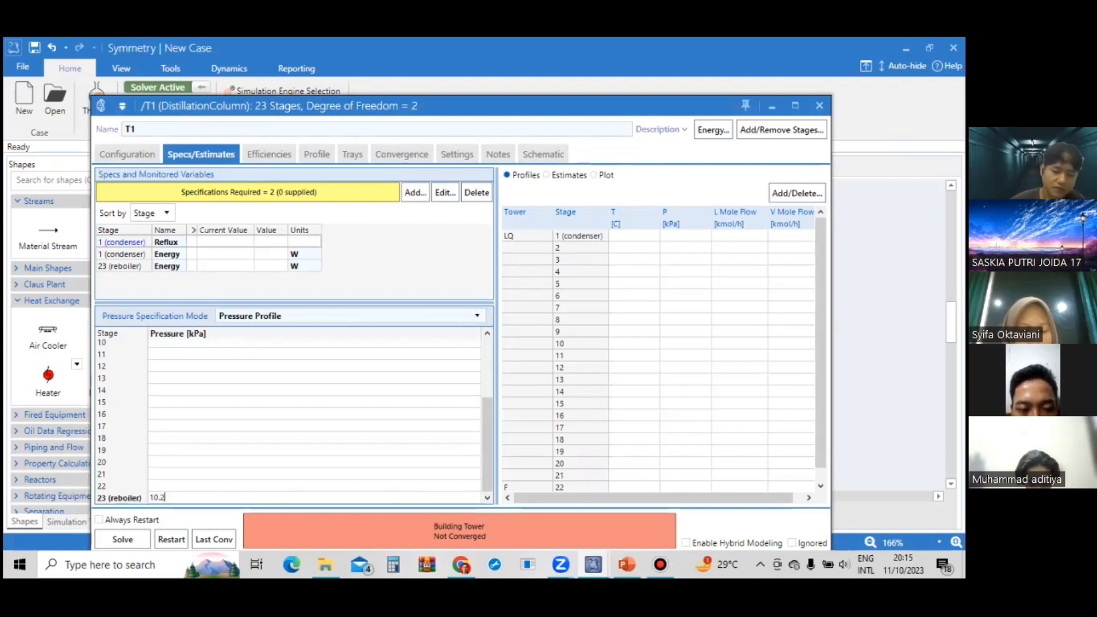
text(8)
key(Return)
key(Return)
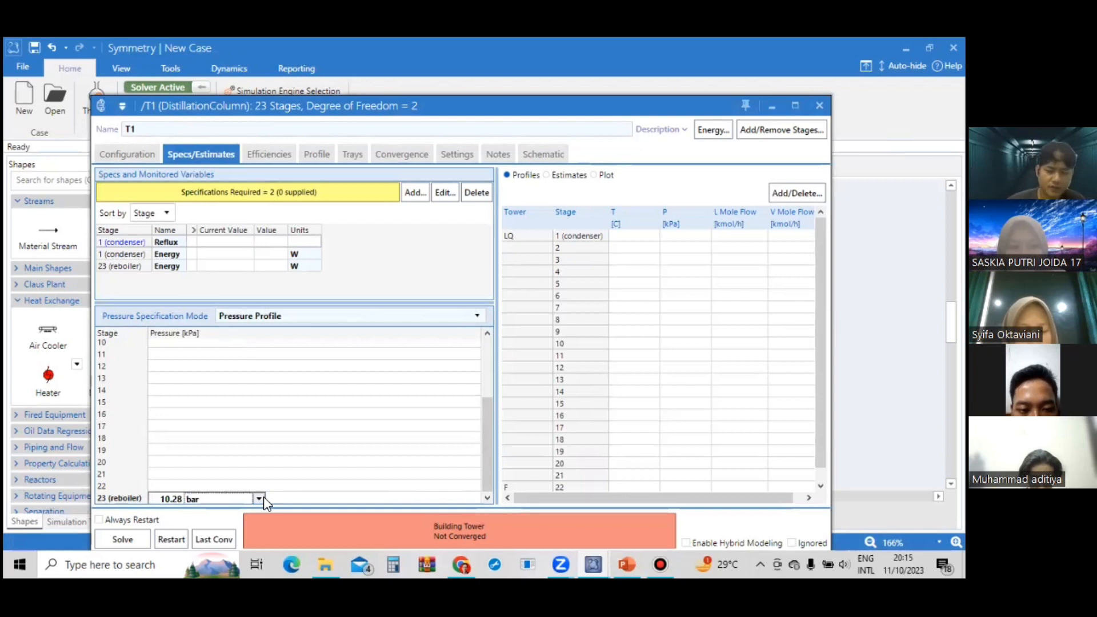
scroll(270, 452, up, 4)
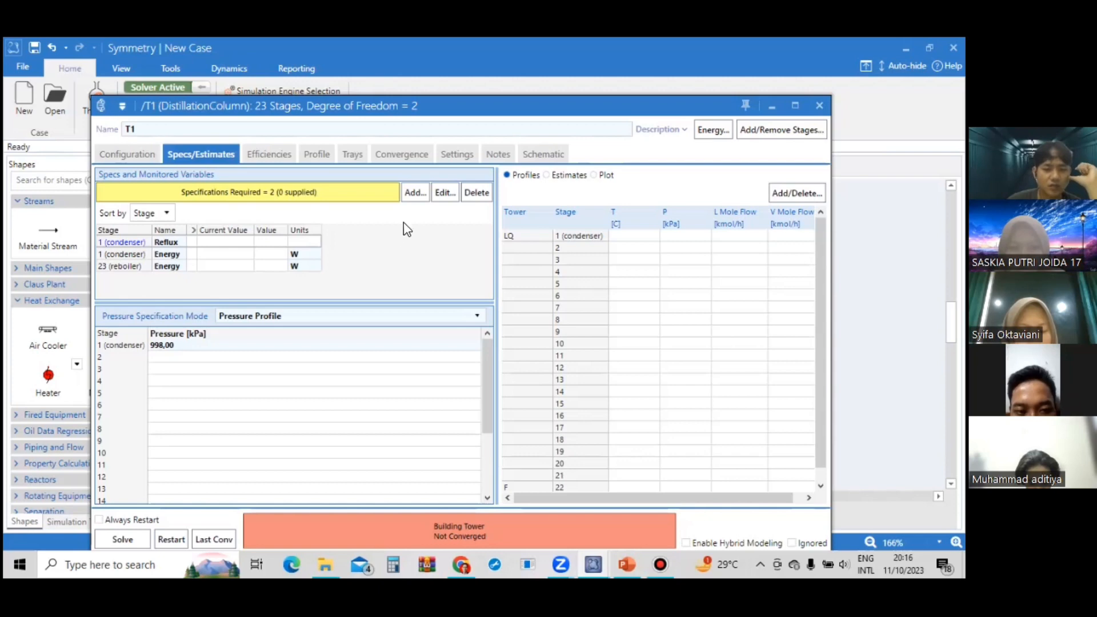
Check the dimethyl ether specifications on the case study slide in PowerPoint, then return to the column window in Symmetry.
click(419, 194)
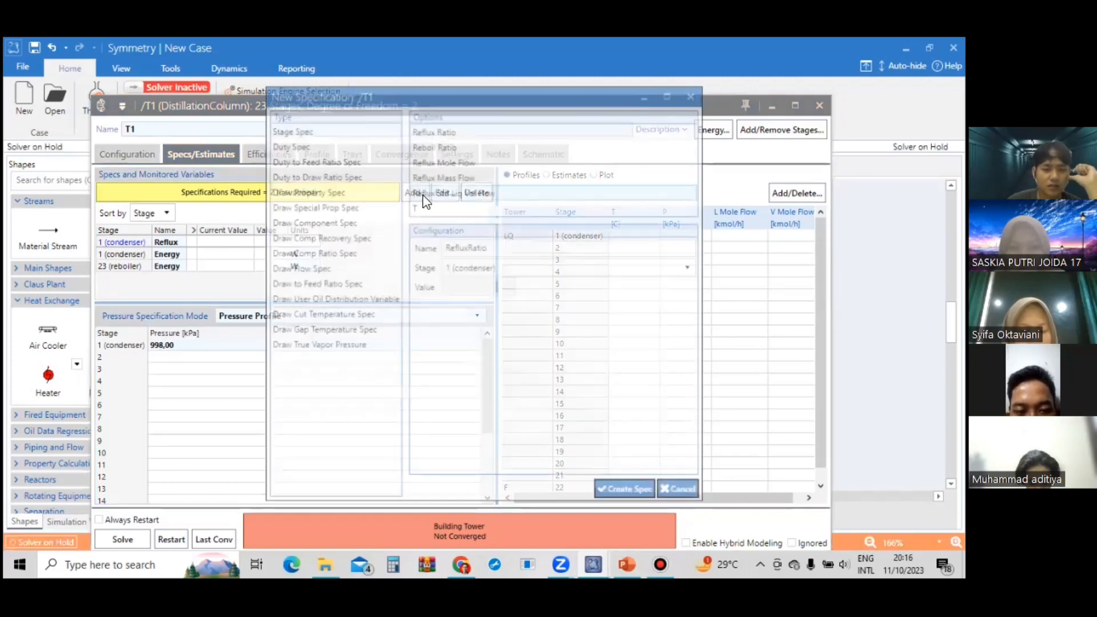
click(695, 94)
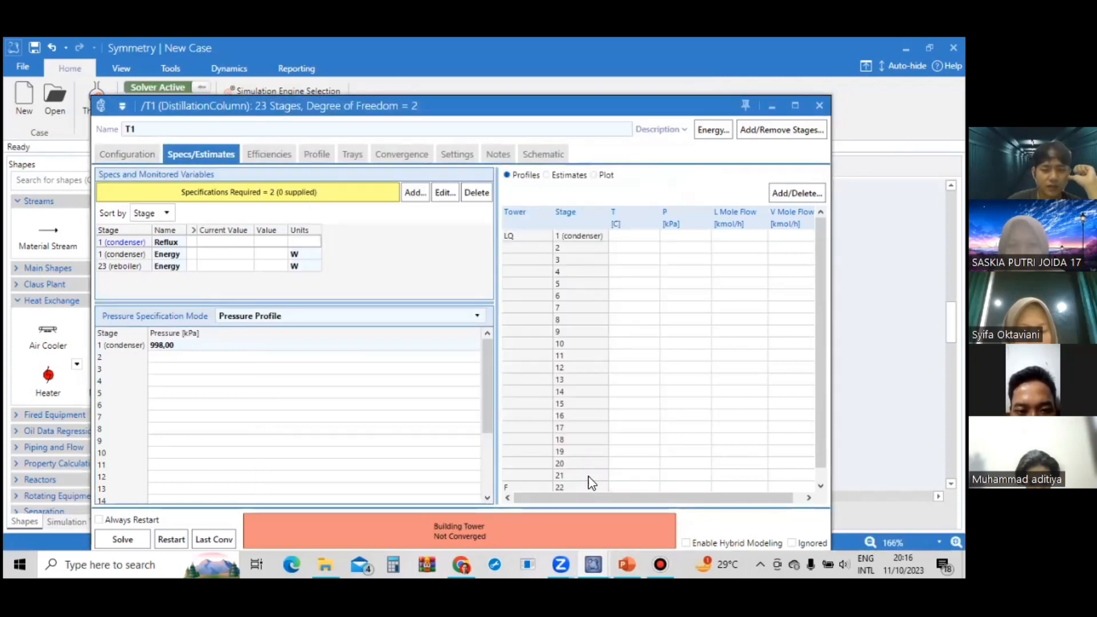
click(632, 555)
click(92, 346)
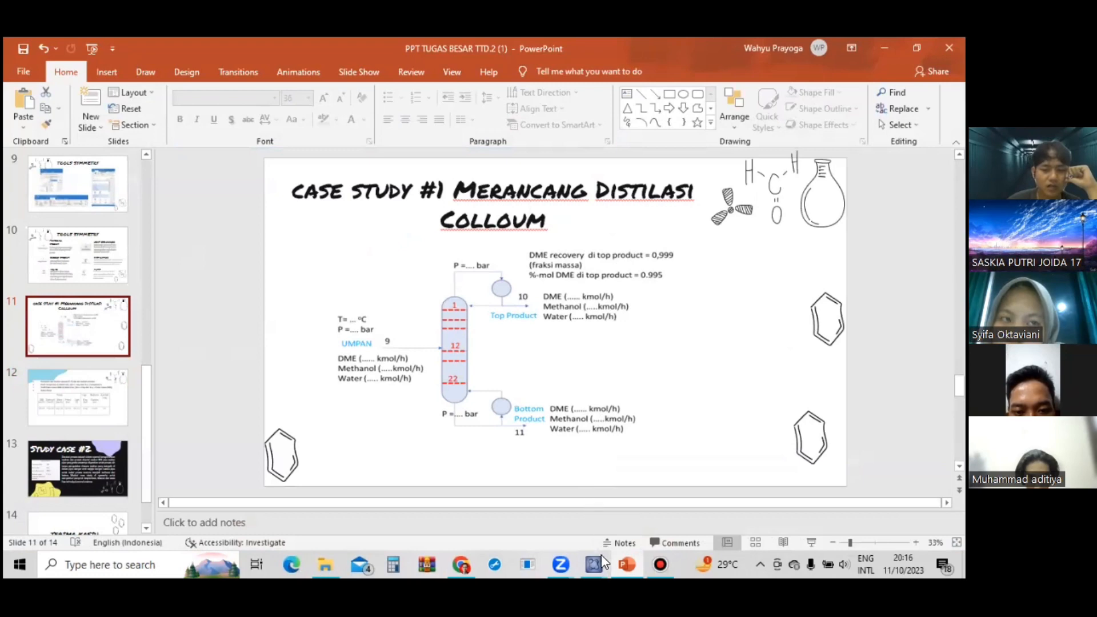
mouse_move(599, 554)
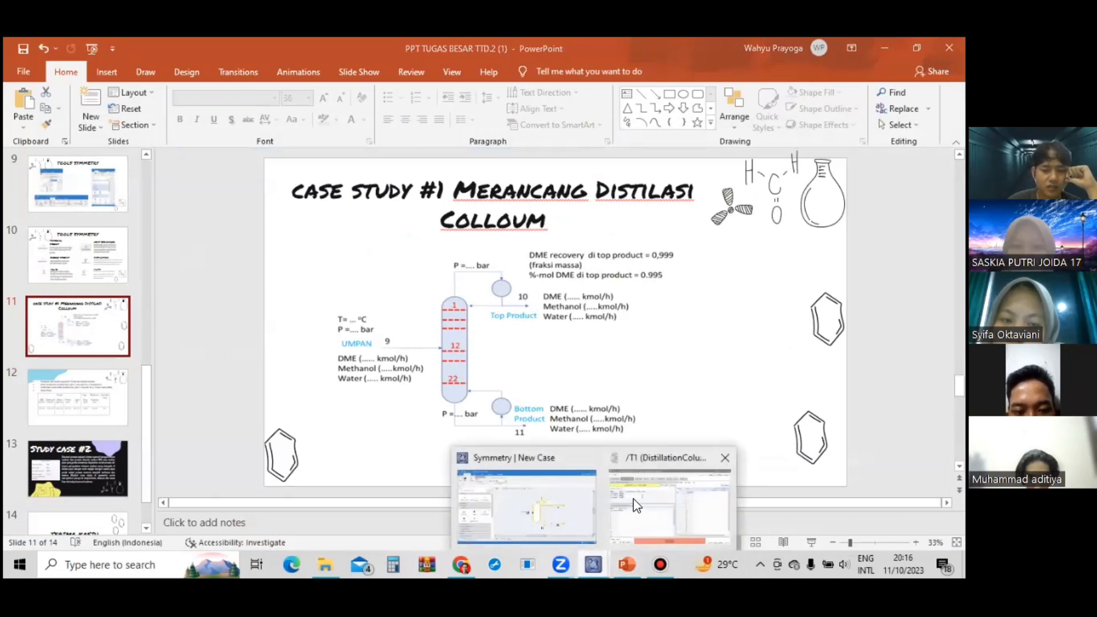
right_click(555, 503)
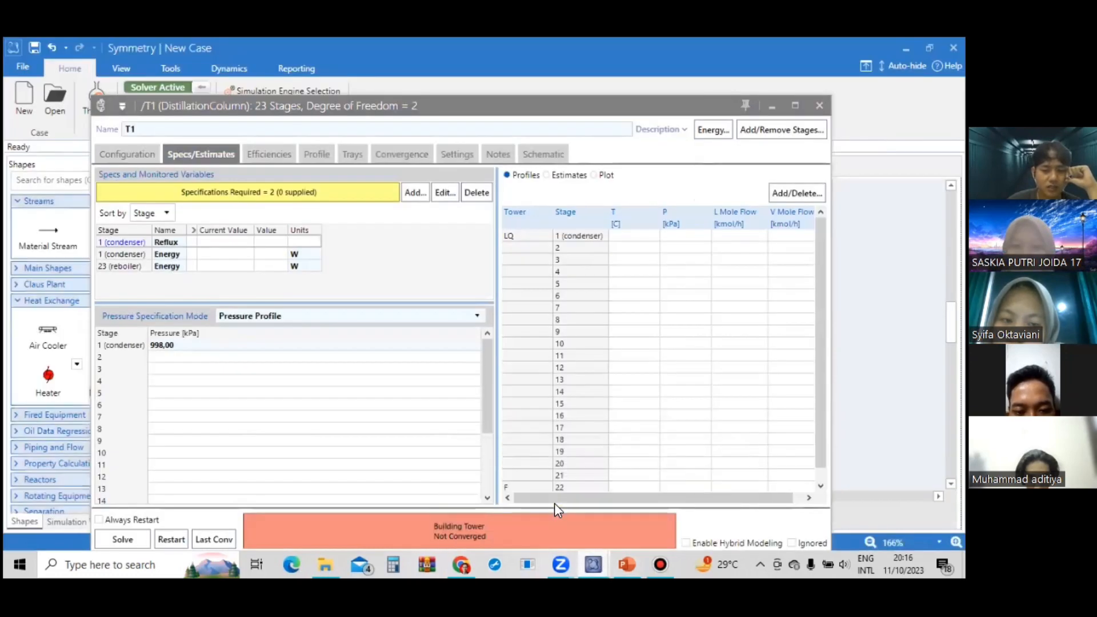
click(401, 231)
Create a mass recovery specification of 0,999 for dimethyl ether in the condenser's liquid draw.
click(418, 197)
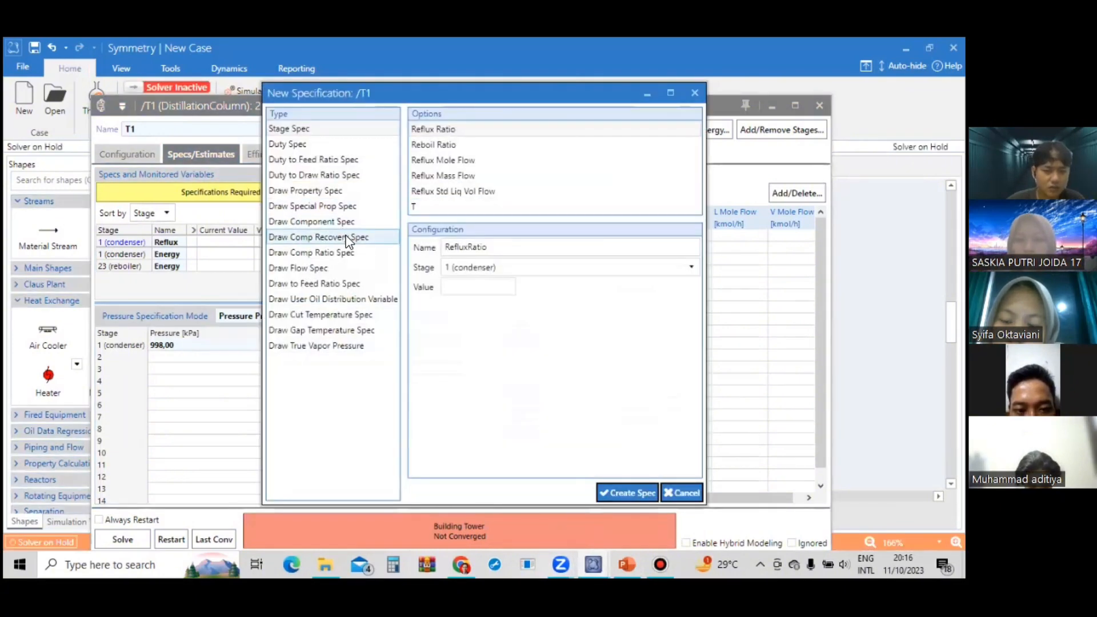
click(347, 239)
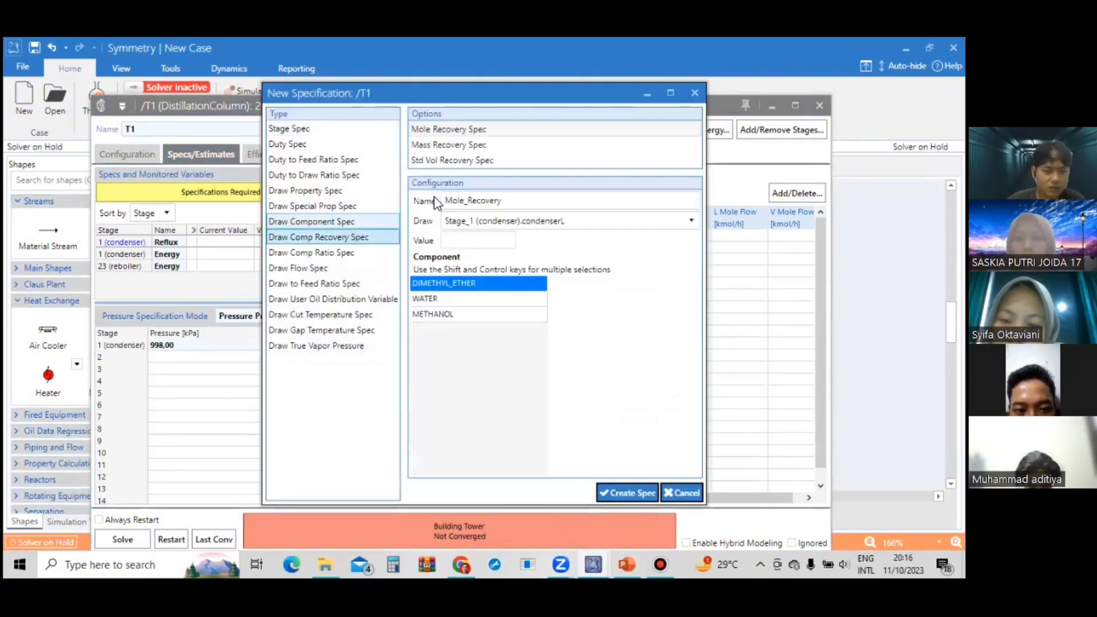
click(471, 146)
click(489, 240)
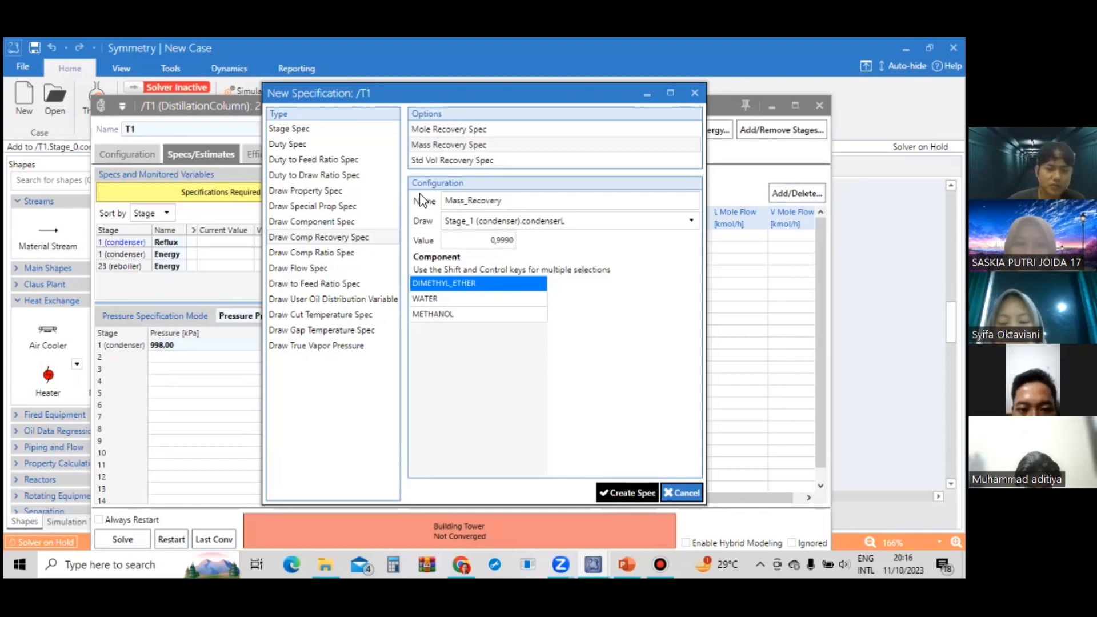
click(627, 492)
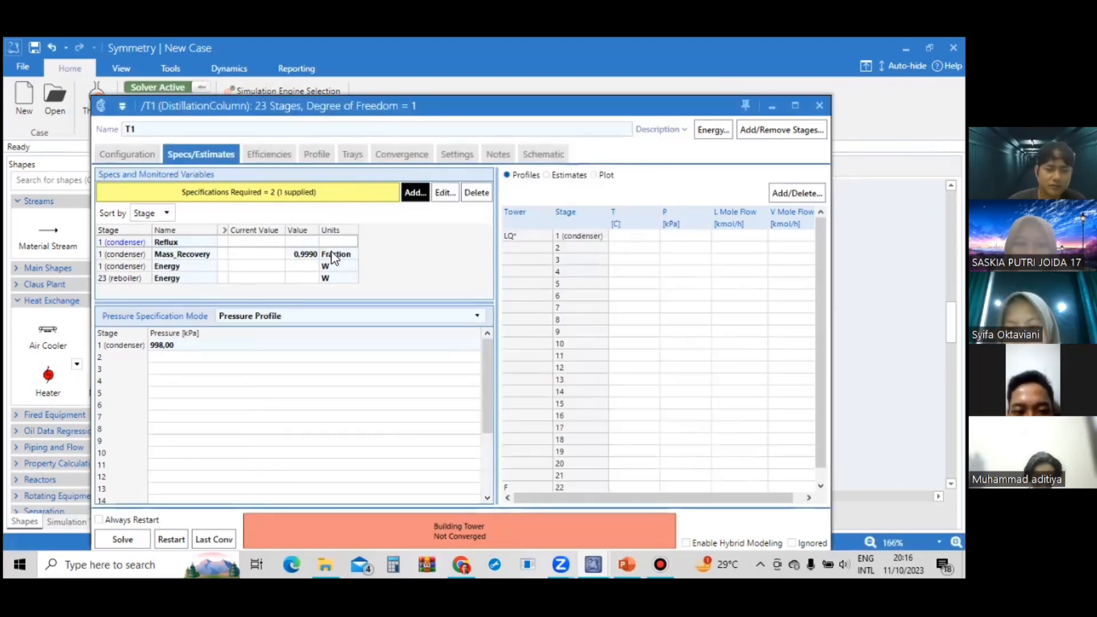
Create a mole fraction specification of 0,995 for dimethyl ether in the condenser's liquid draw and solve the column.
click(415, 193)
click(339, 222)
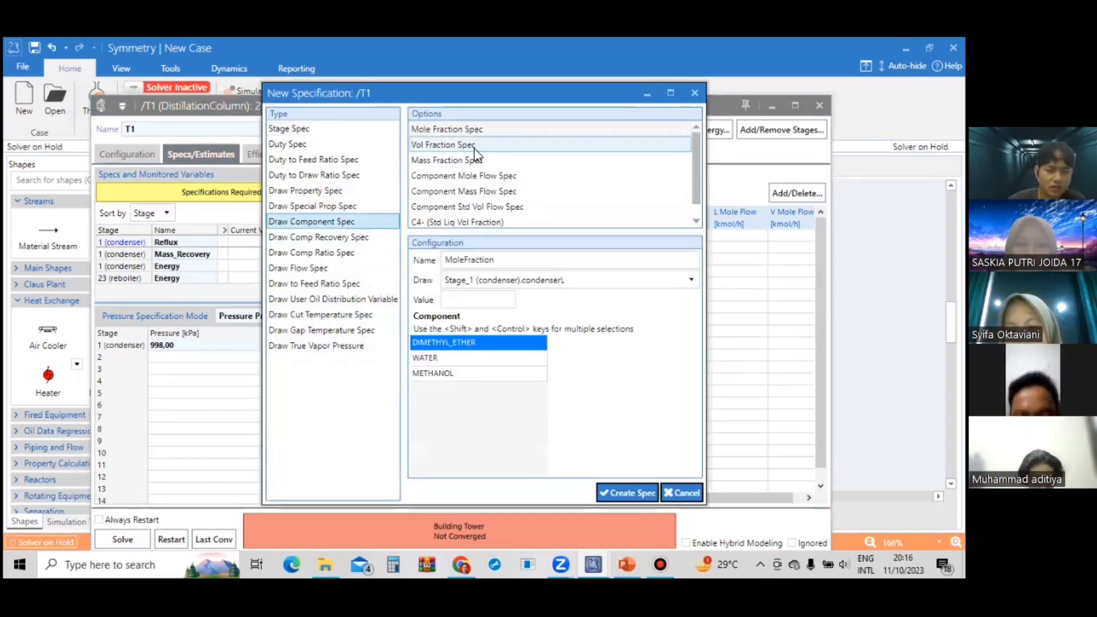
click(495, 301)
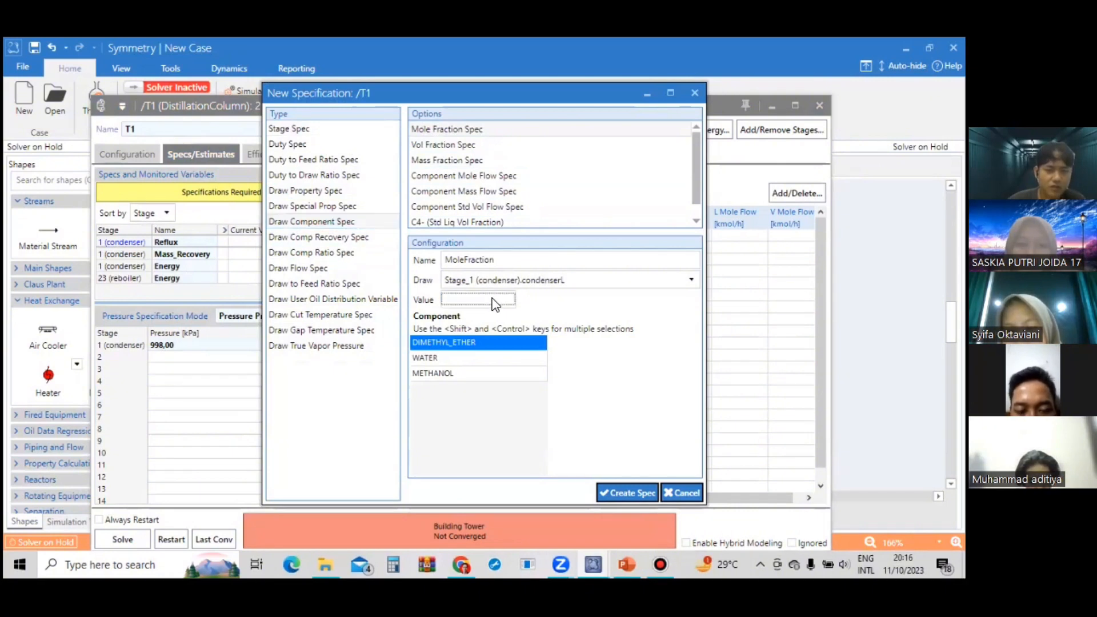
text(0,99)
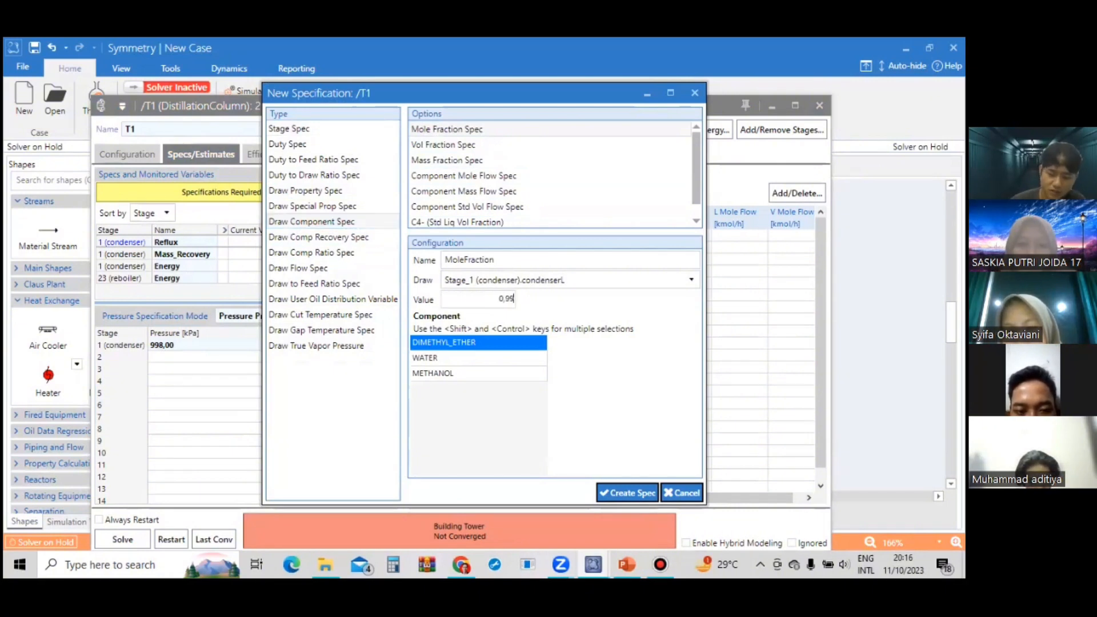
text(5)
click(614, 495)
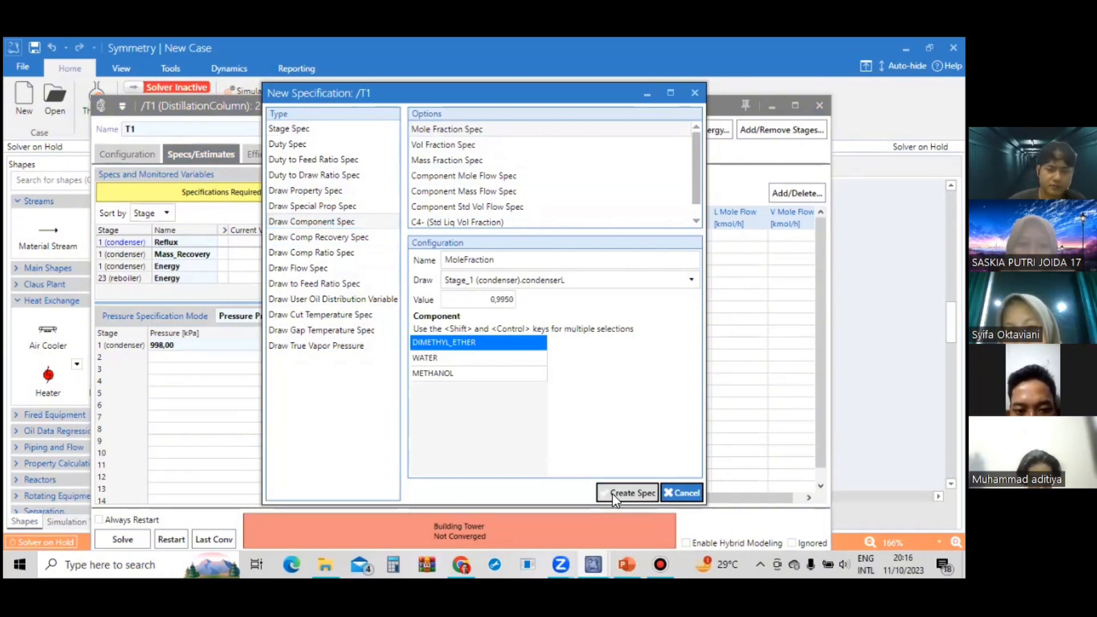
click(138, 537)
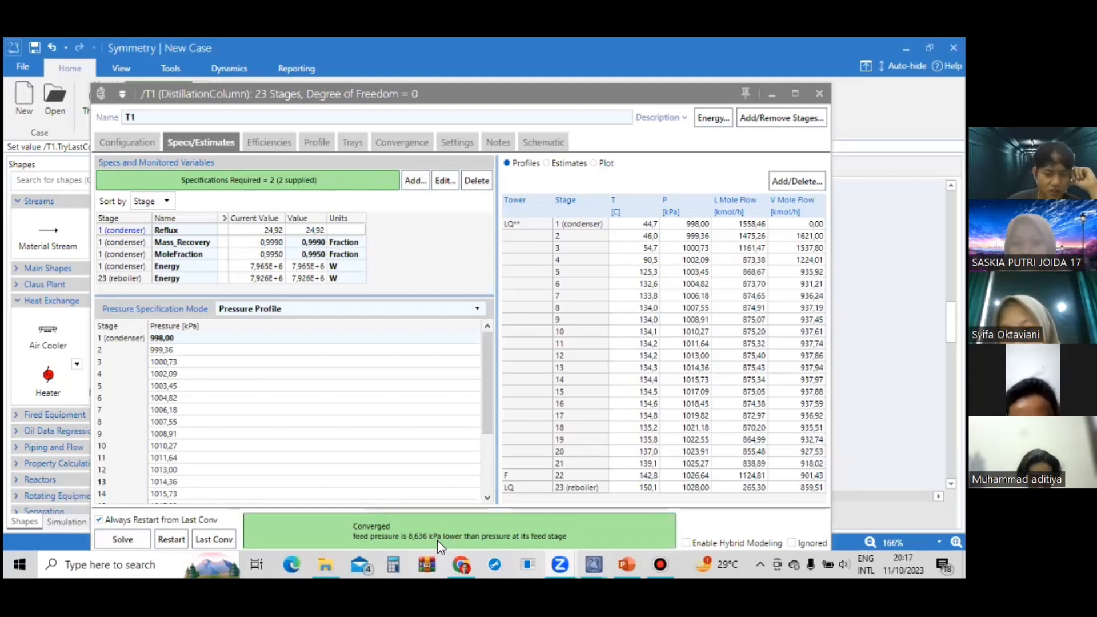
Set the column's feed stage to 11.
click(150, 144)
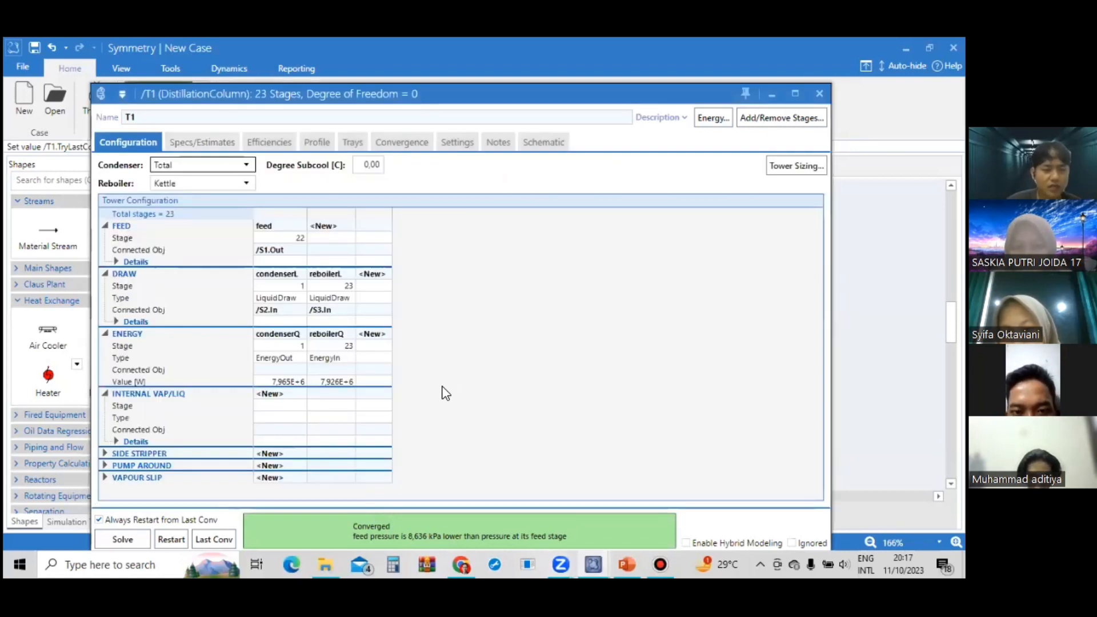
click(299, 239)
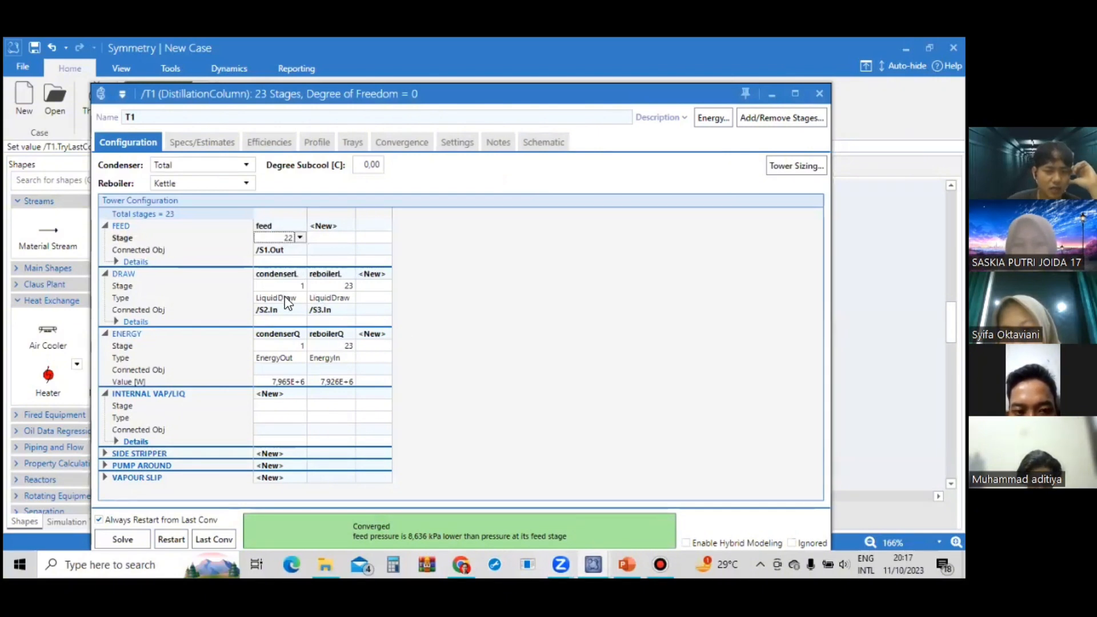
click(300, 237)
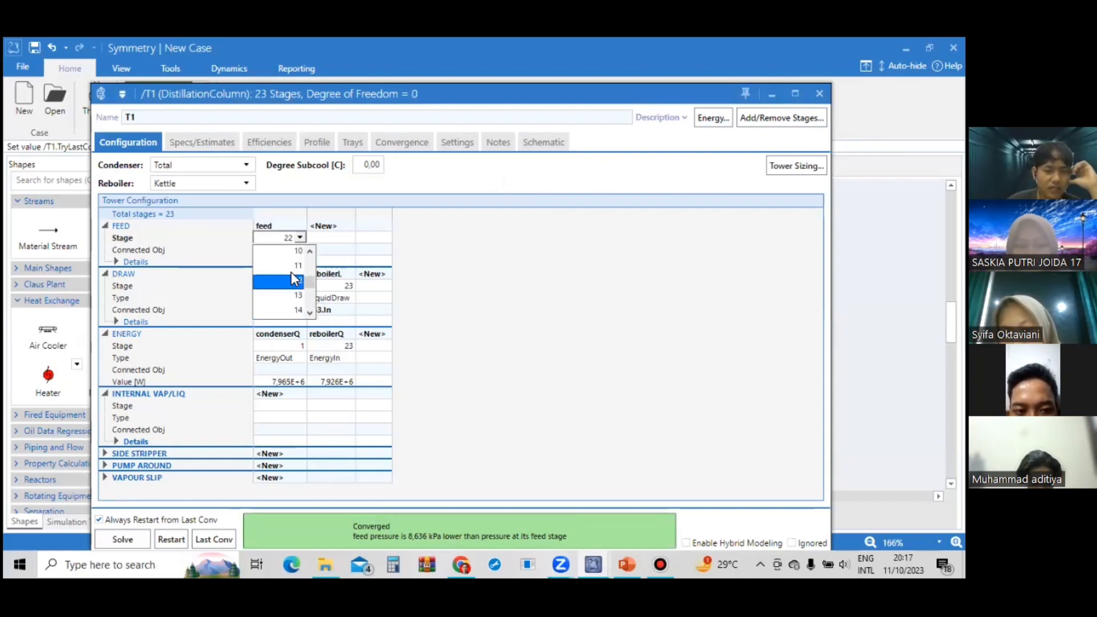
click(293, 266)
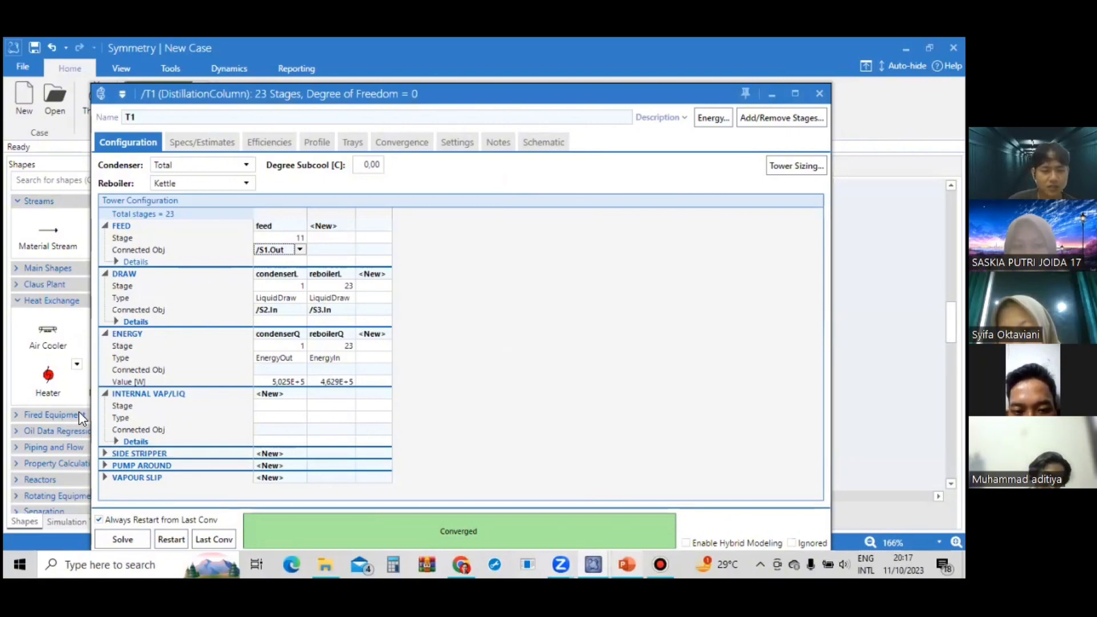
Compare the requirements on the case study slides in PowerPoint with the column's specifications and stage profiles in Symmetry.
key(alt+Tab)
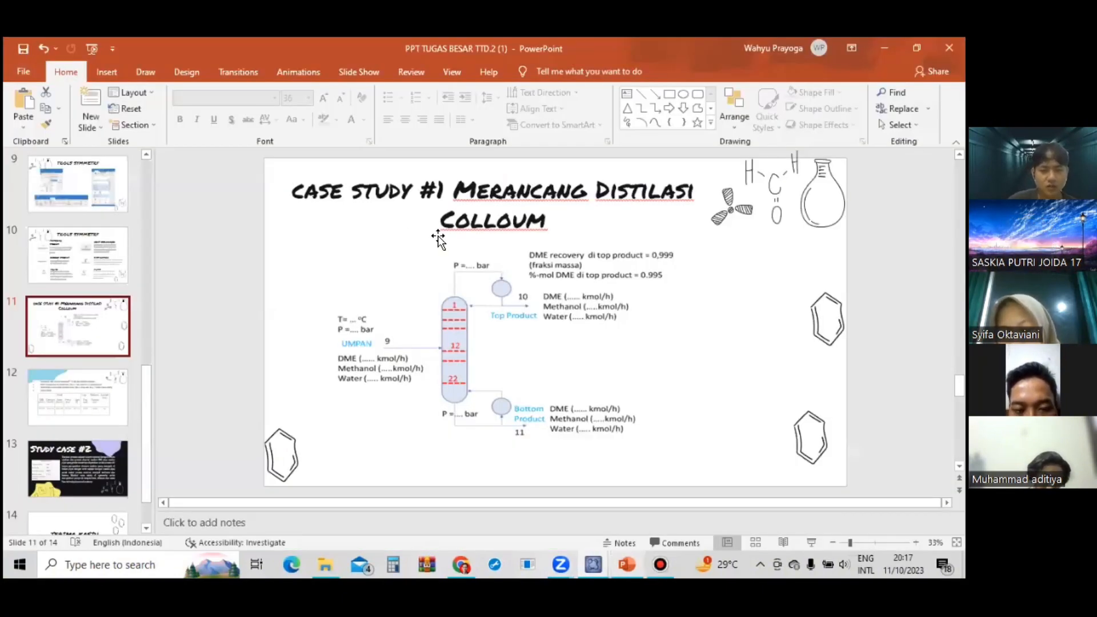
scroll(437, 235, down, 3)
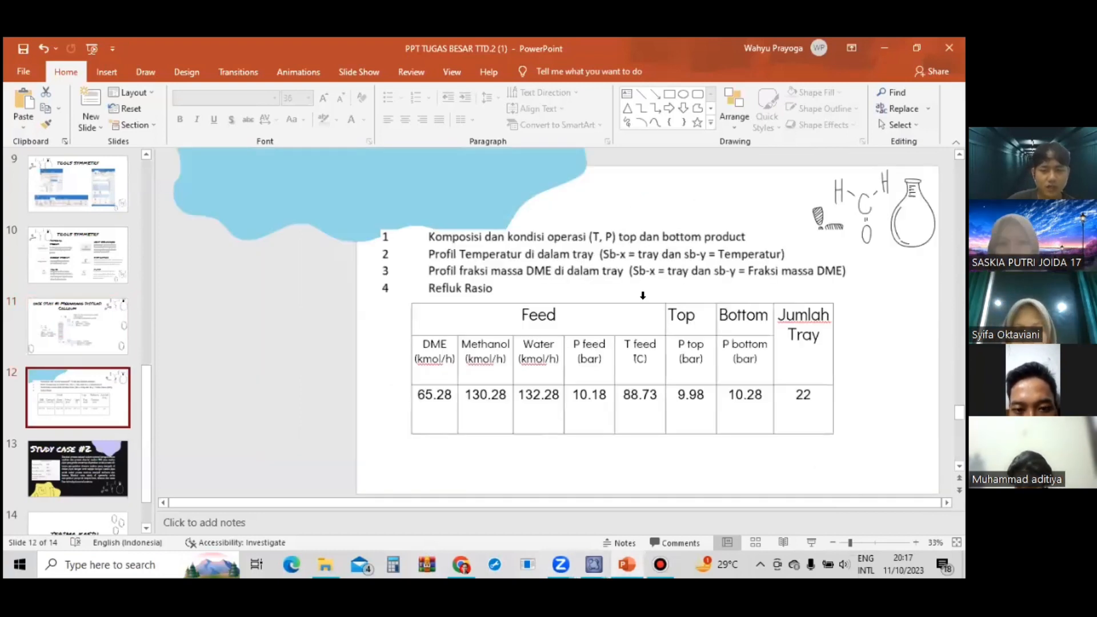
click(594, 565)
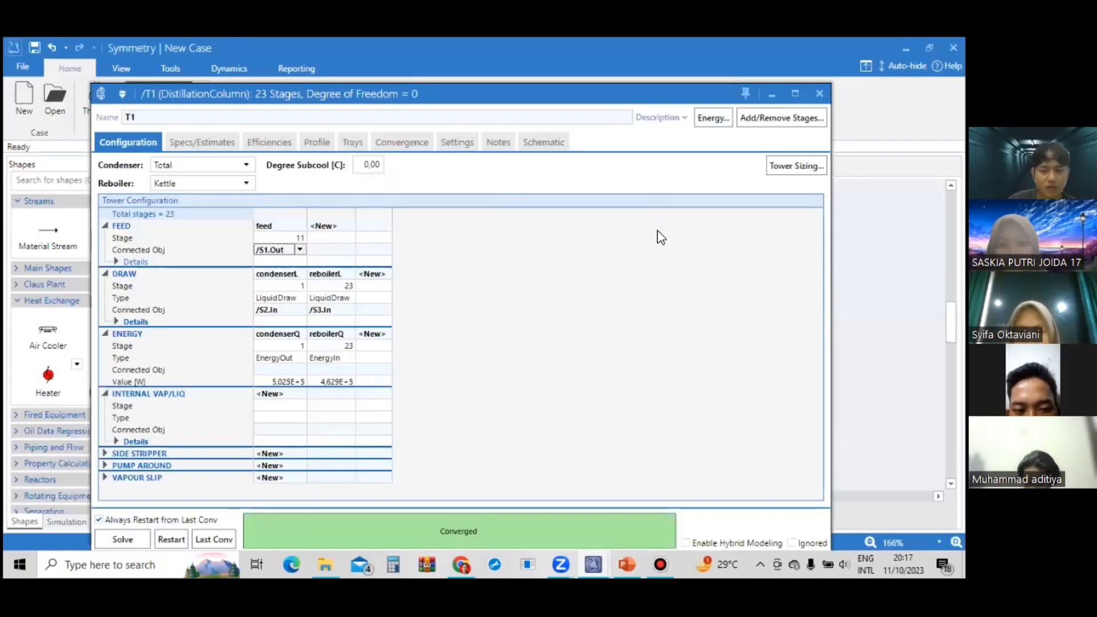
click(201, 142)
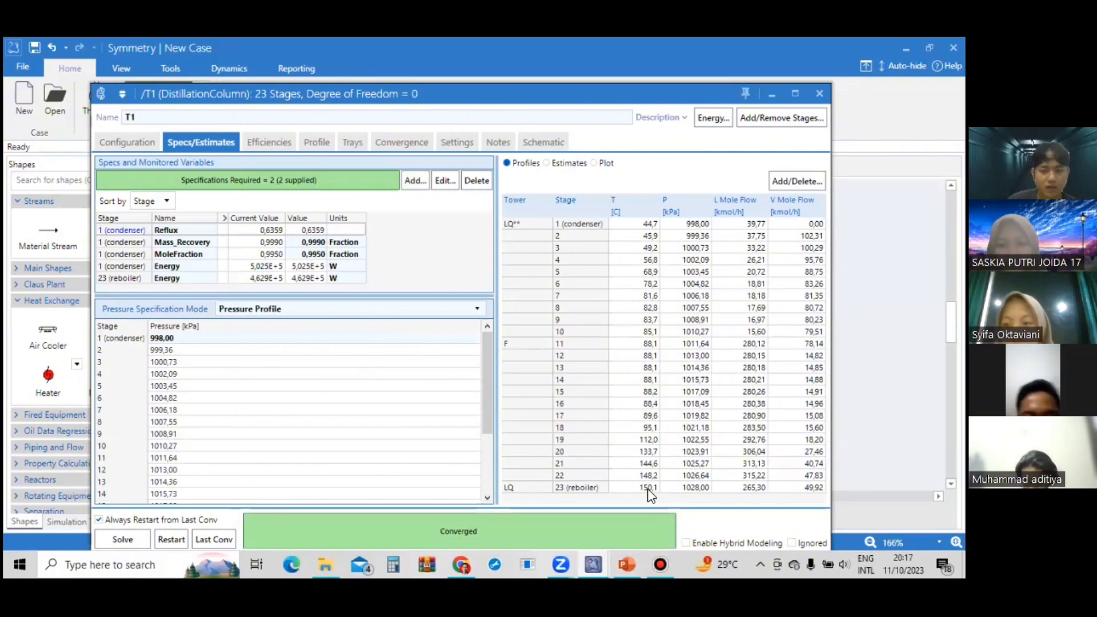
click(627, 563)
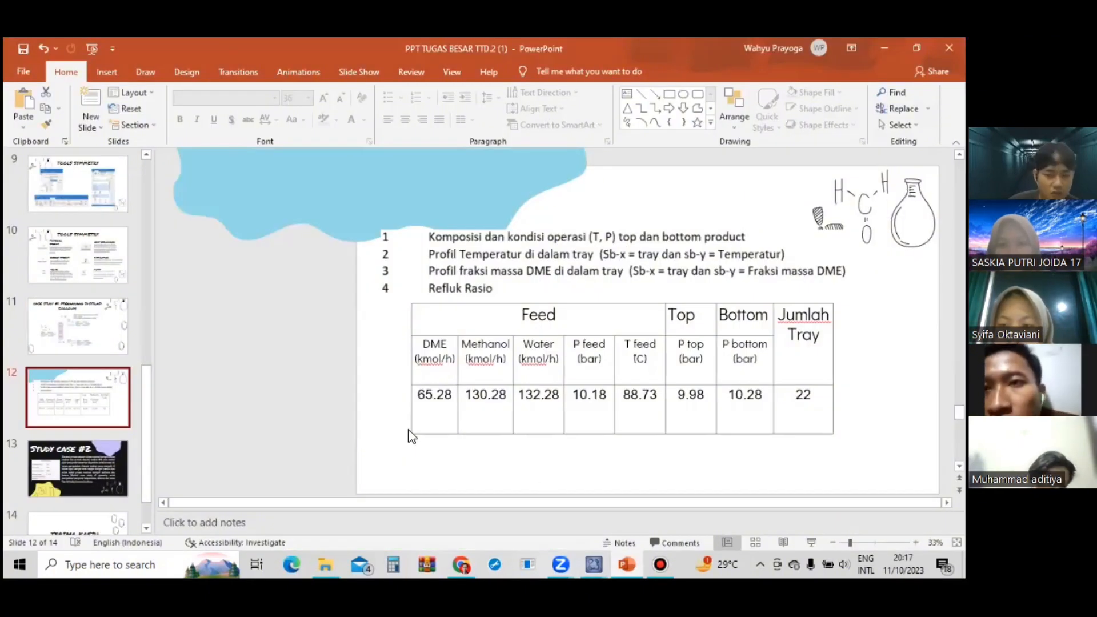
mouse_move(594, 555)
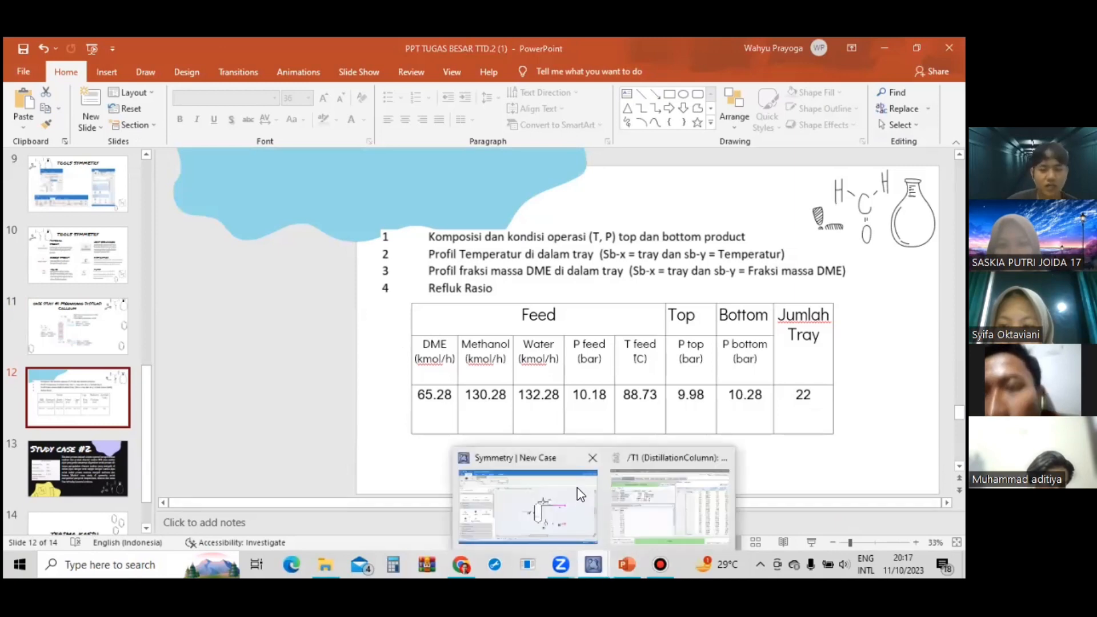
click(531, 498)
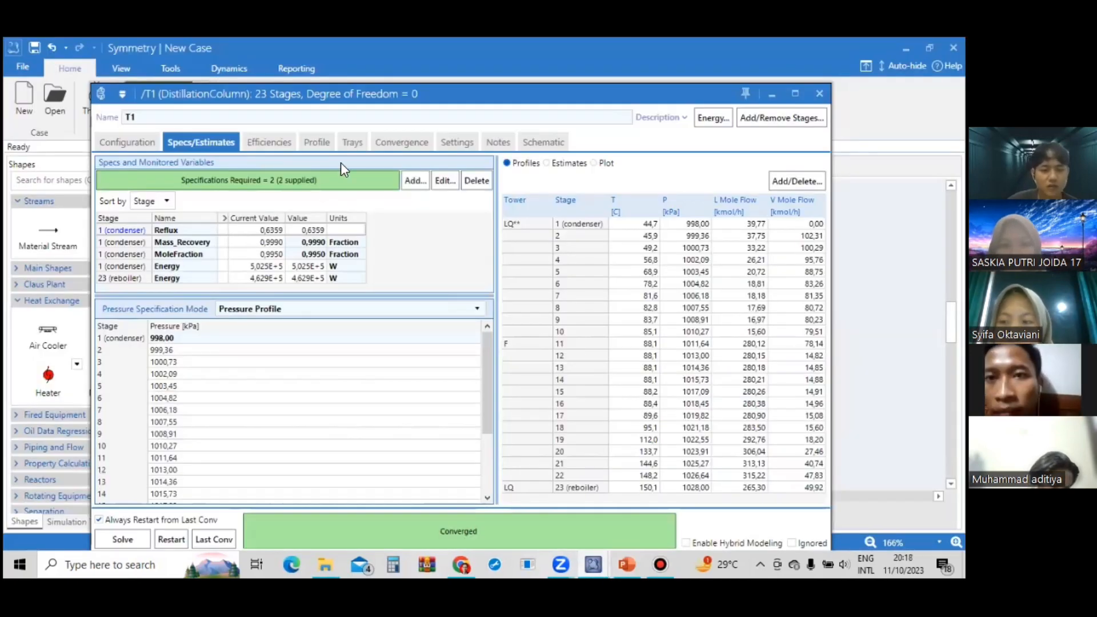
Plot the column's temperature profile against the stages and examine the curve.
click(273, 144)
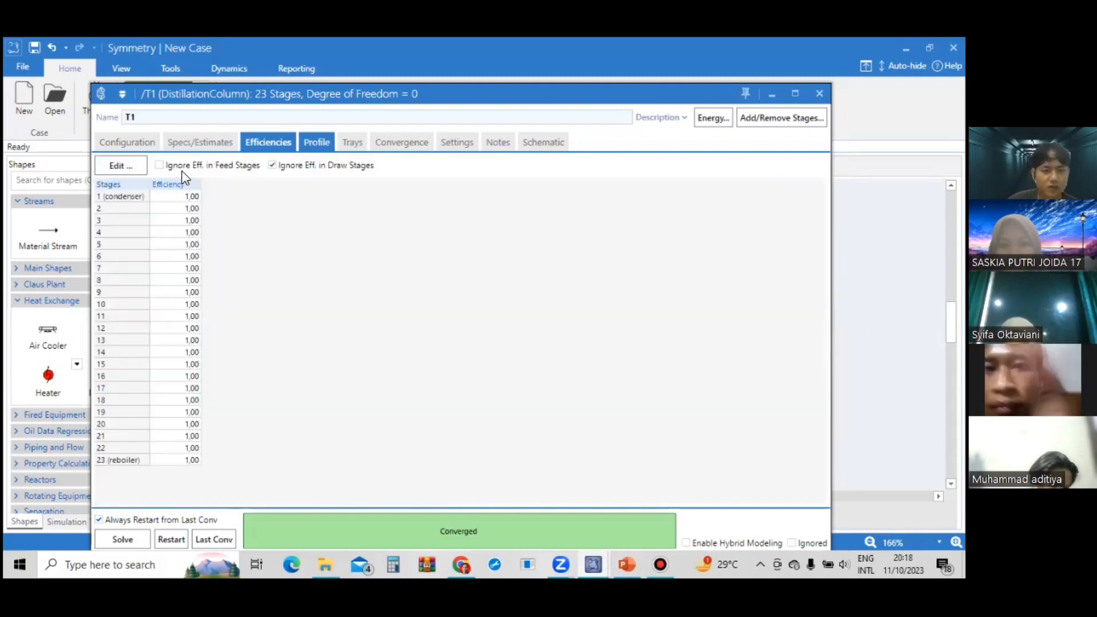
click(170, 166)
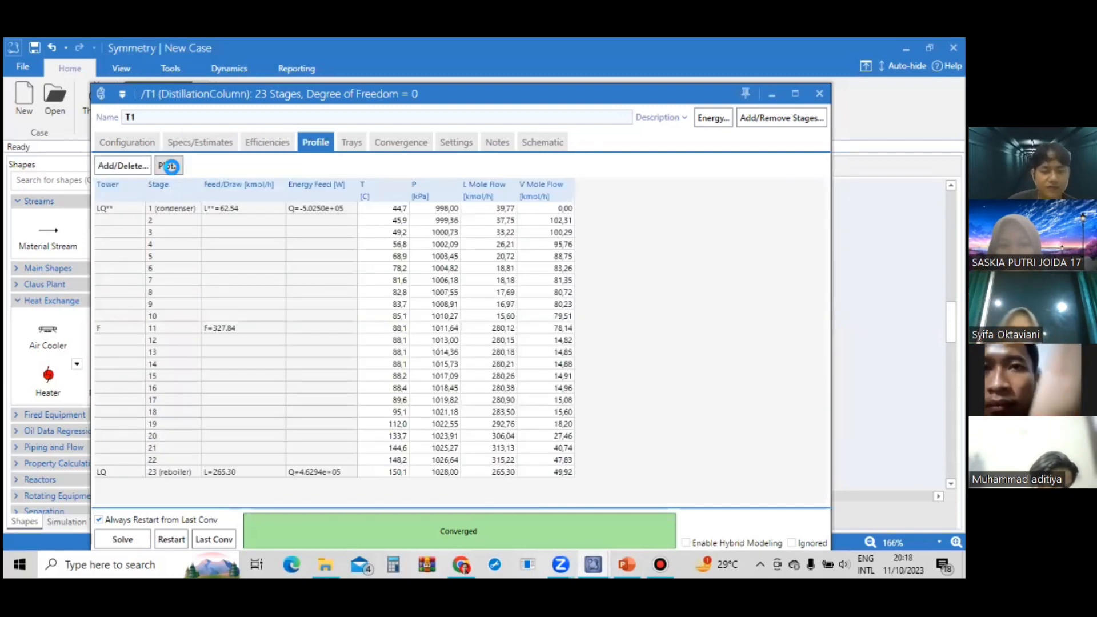
click(171, 166)
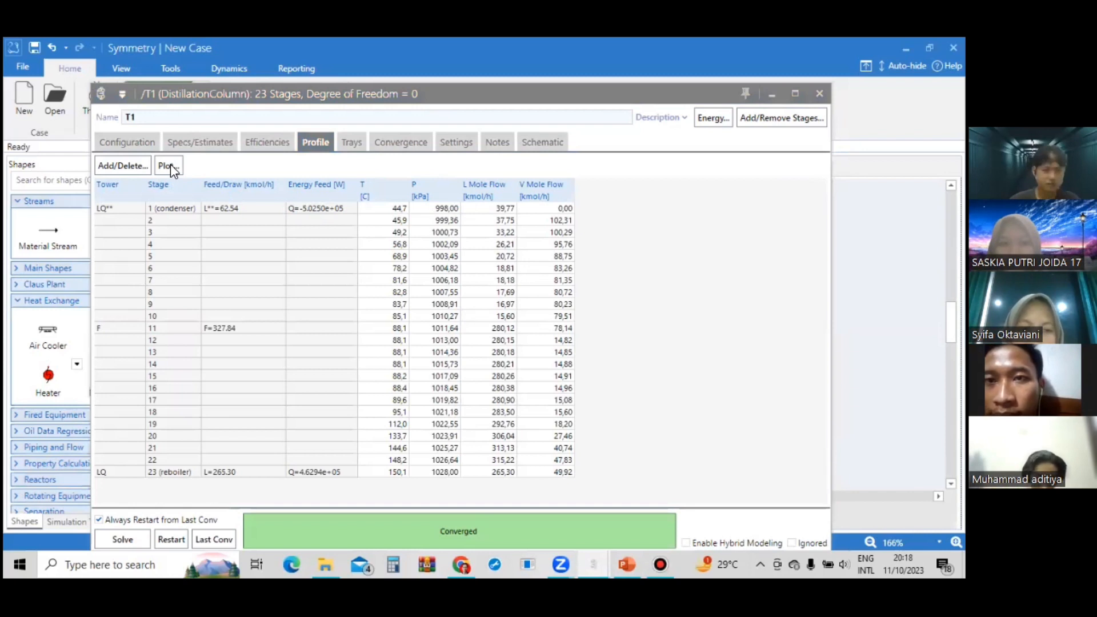
click(171, 165)
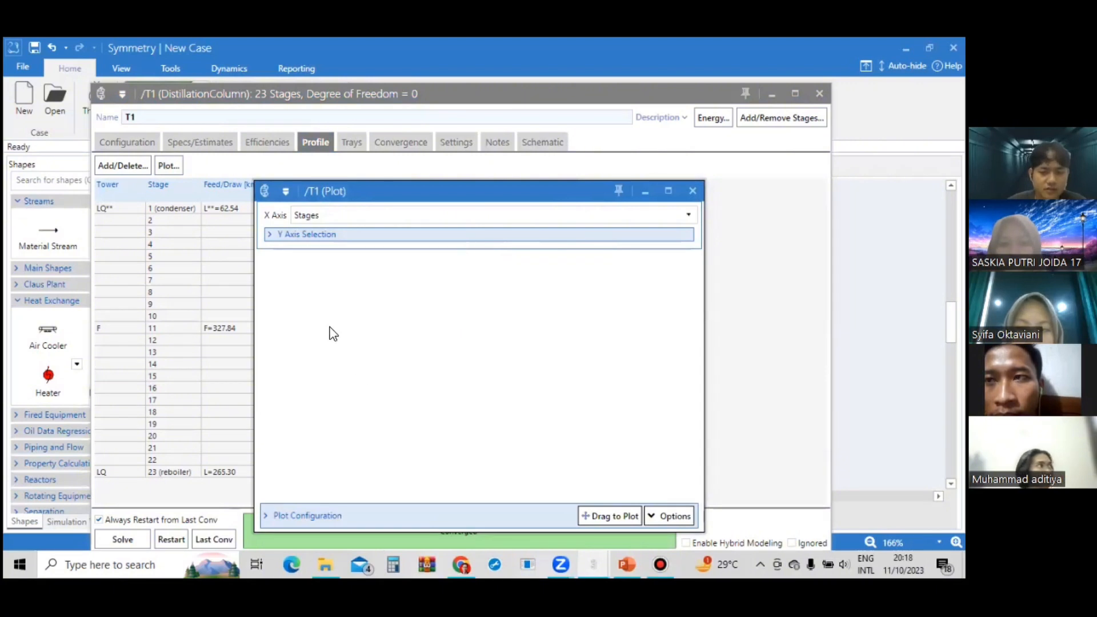
drag(392, 184, 330, 149)
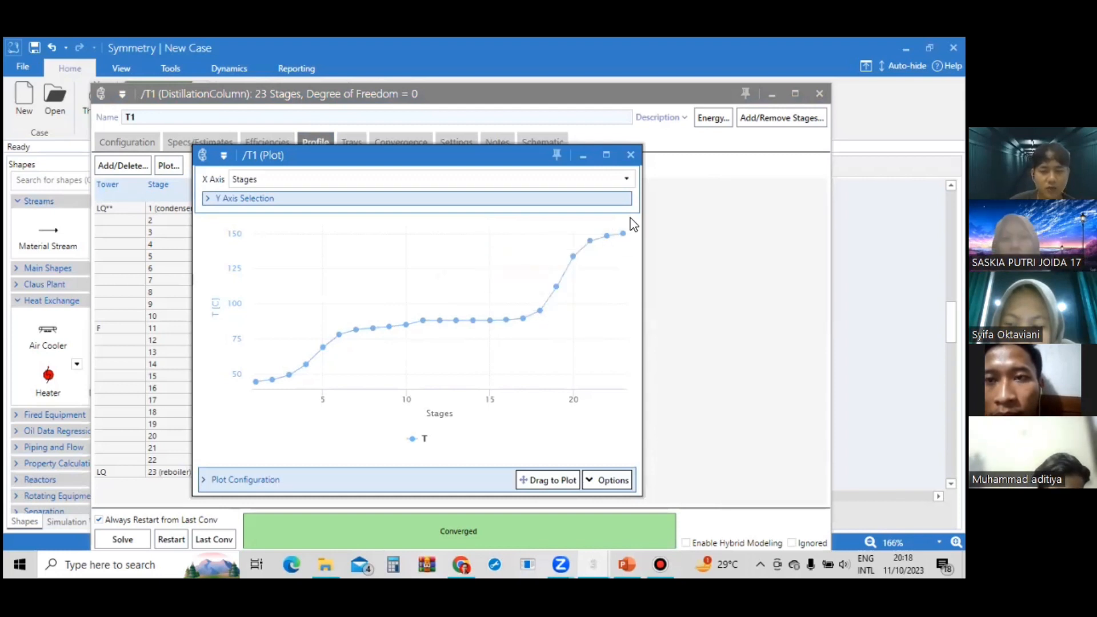
mouse_move(609, 240)
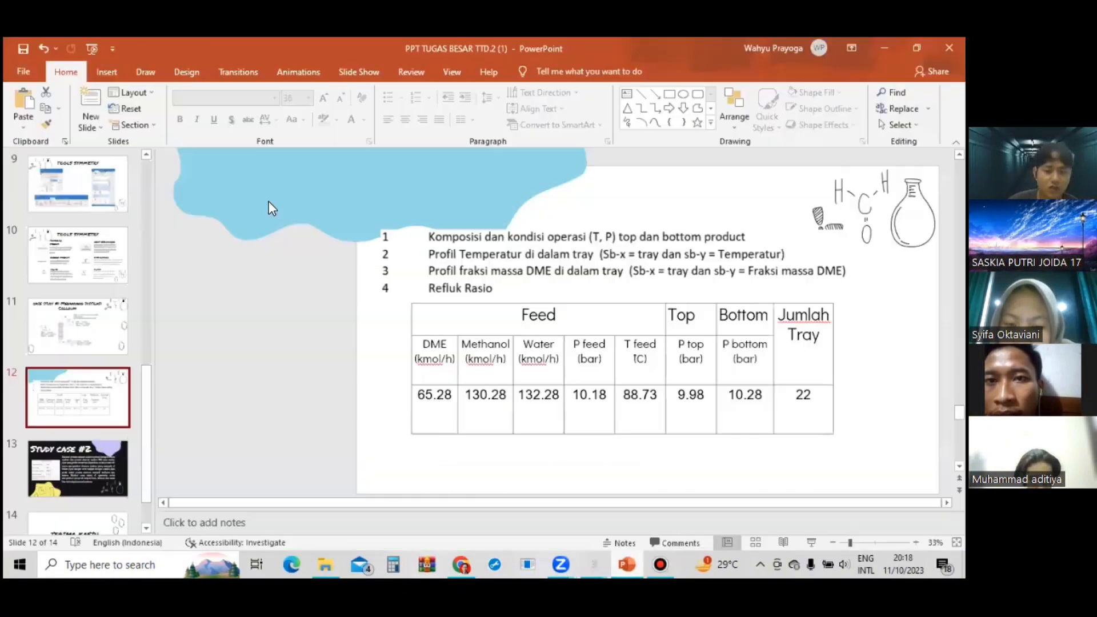
Add the liquid fraction of dimethyl ether (L_Fraction.DIMETHYL ETHER) to the column's profile table.
click(269, 200)
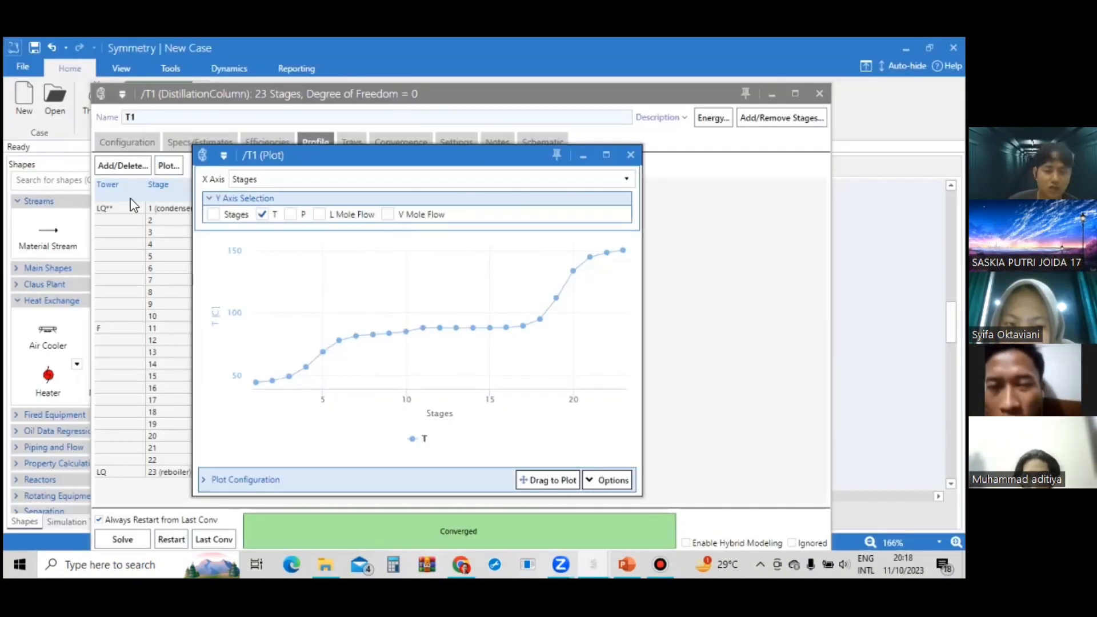
click(132, 168)
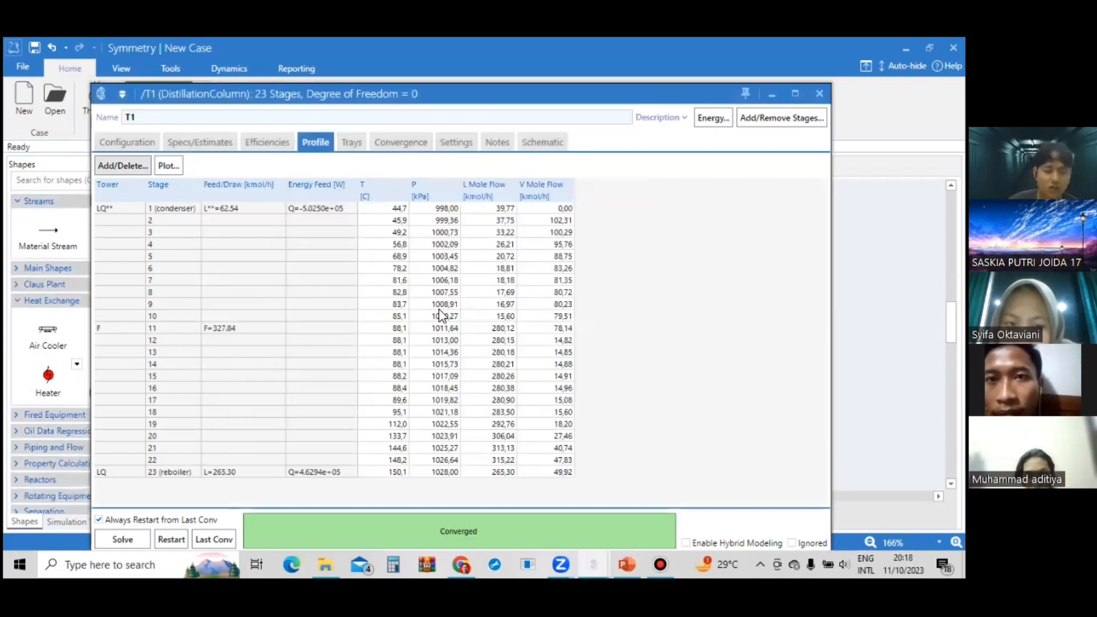
scroll(454, 242, down, 6)
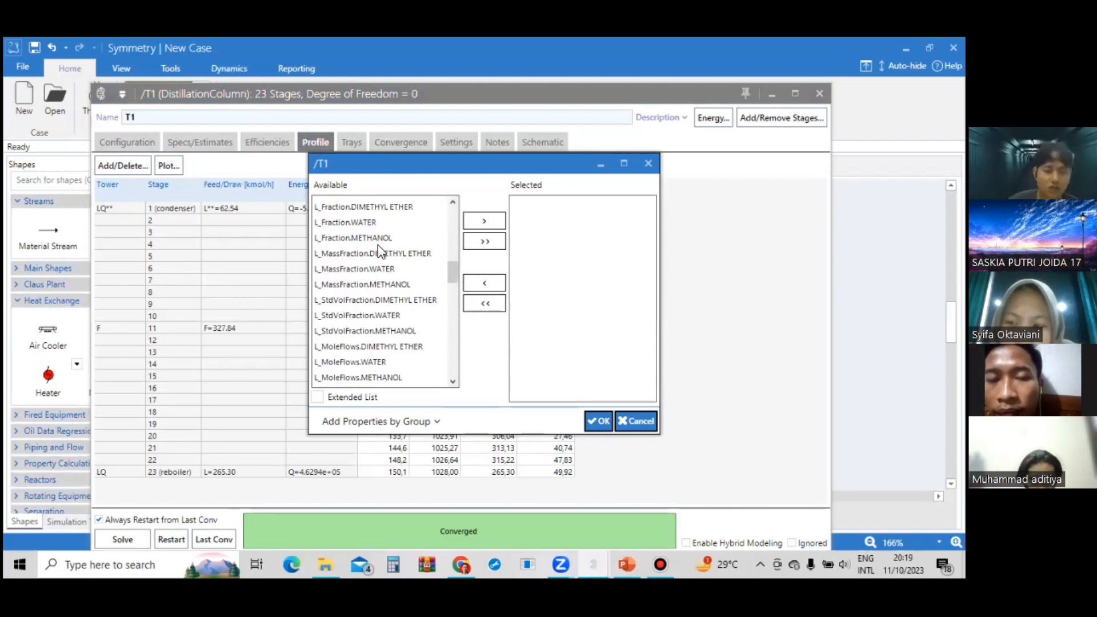
click(378, 208)
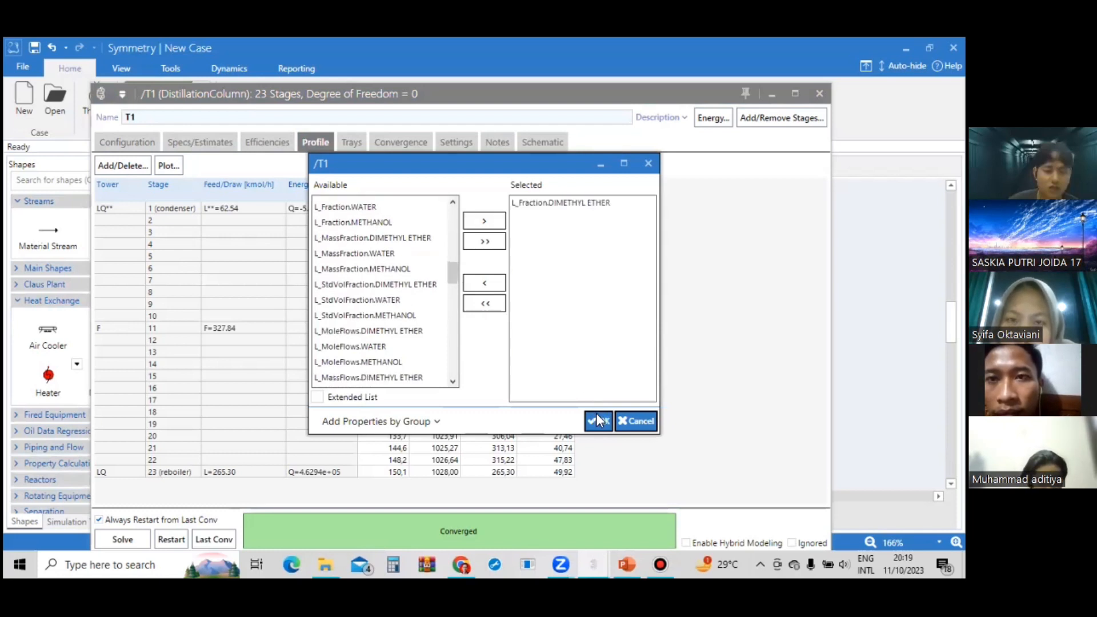
click(600, 421)
Plot only the dimethyl ether liquid fraction against the stages, removing temperature from the Y axis, and inspect the curve's points.
click(169, 166)
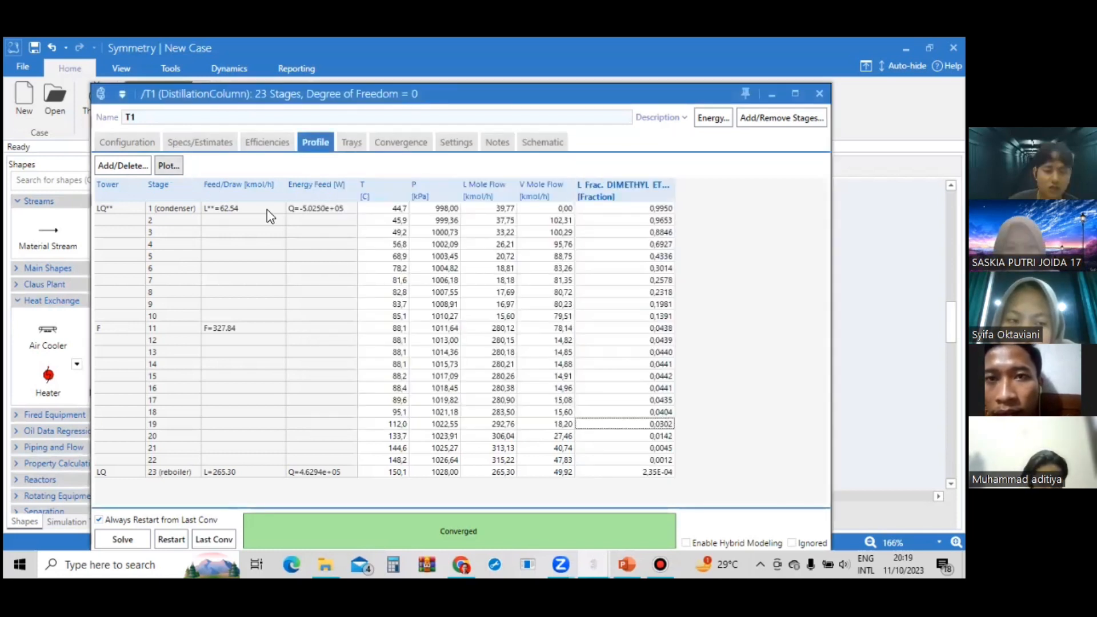
click(328, 199)
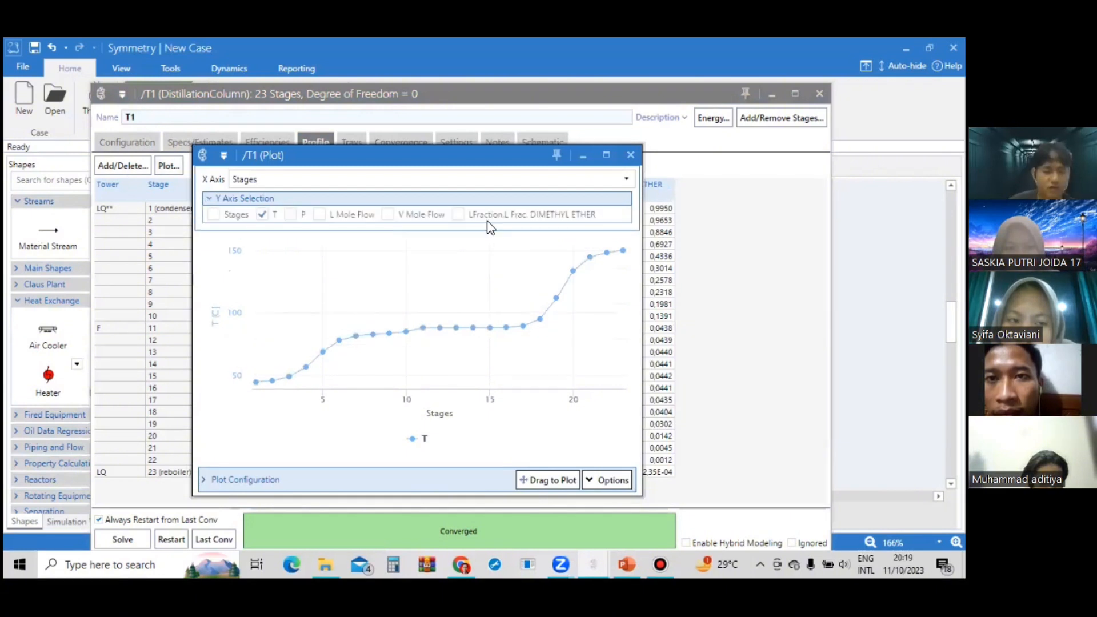
click(458, 215)
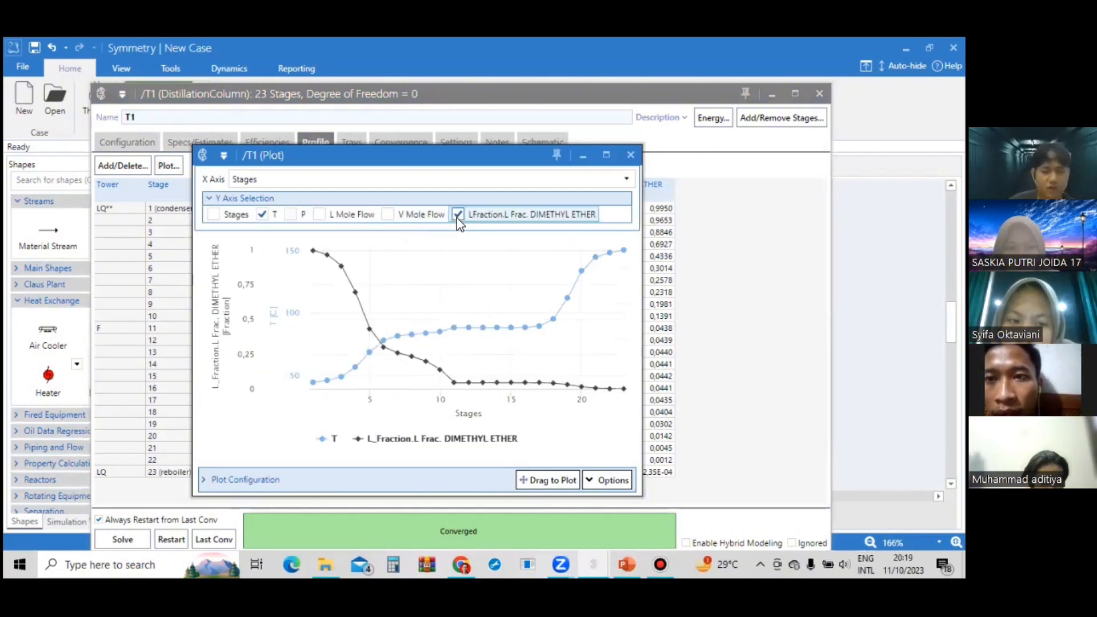
click(262, 215)
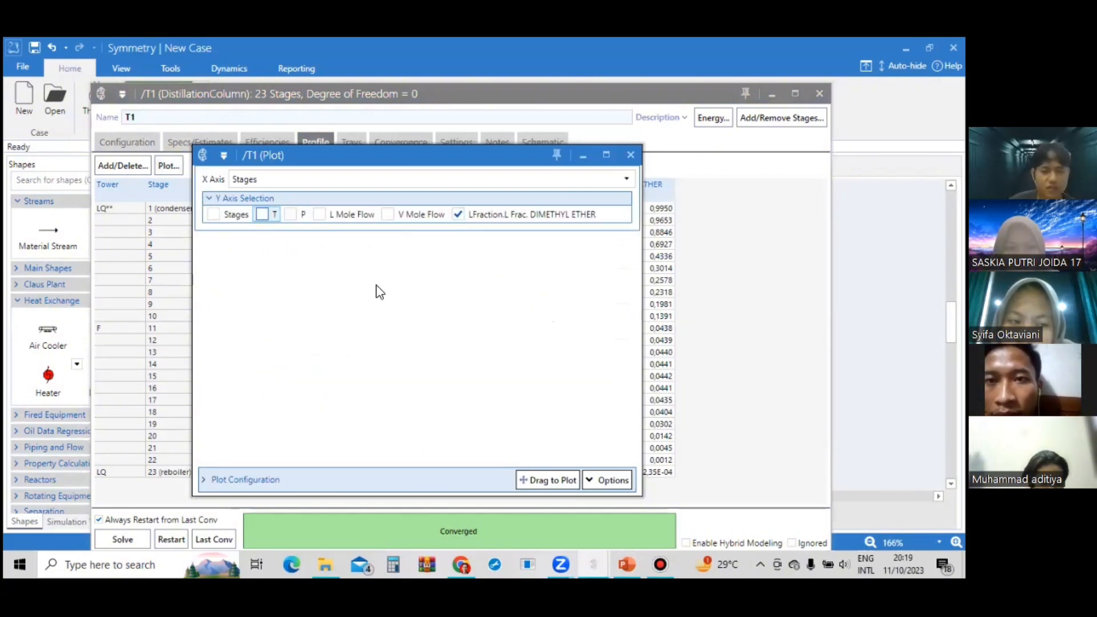
mouse_move(495, 383)
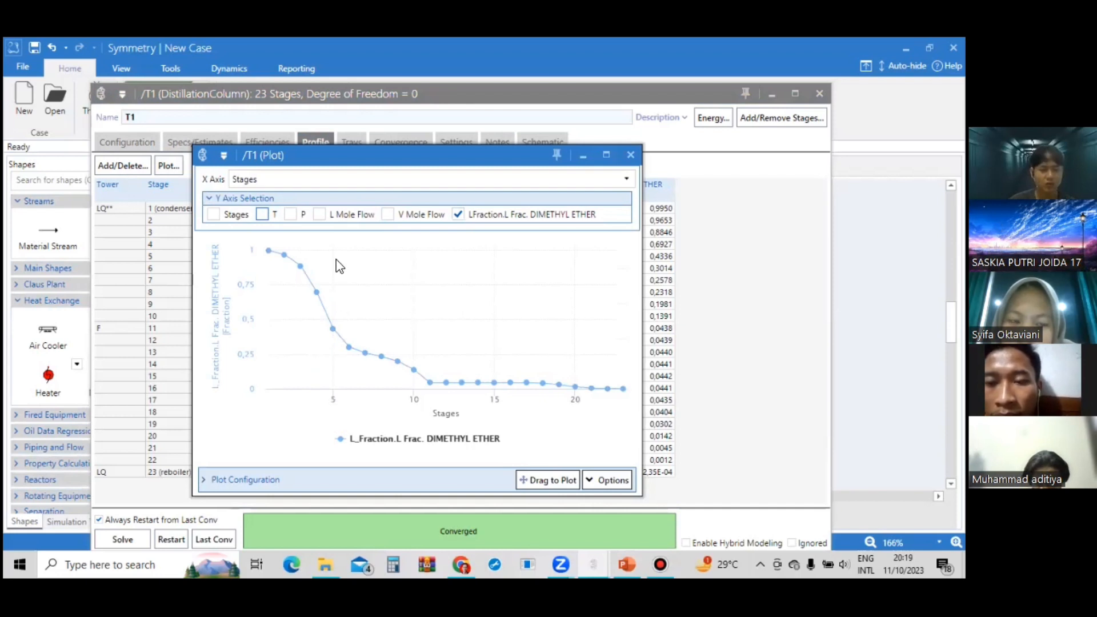
mouse_move(285, 253)
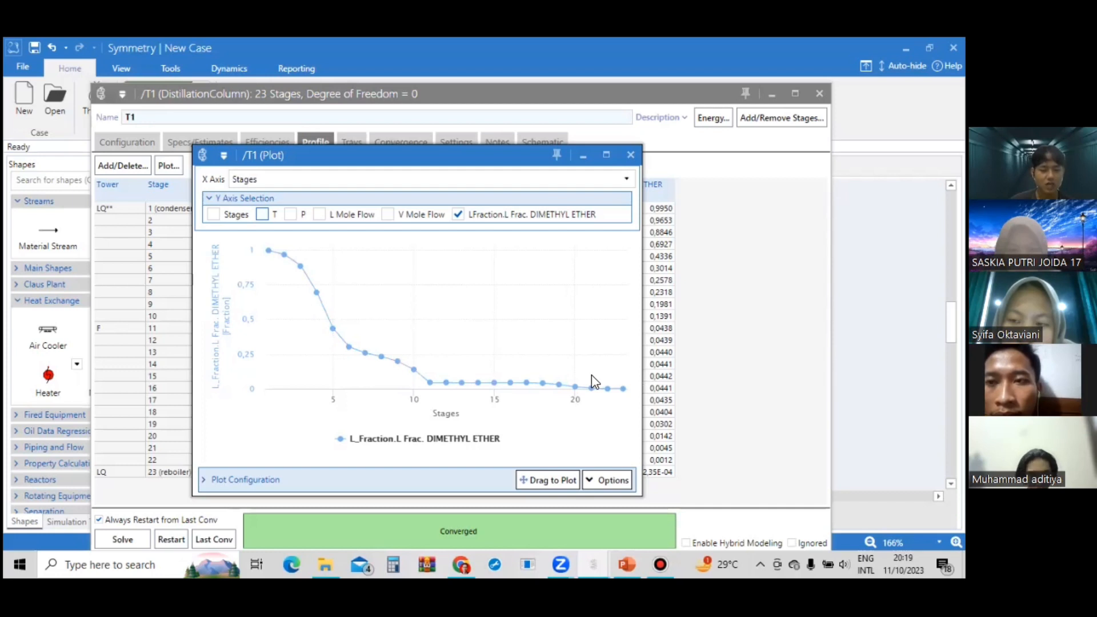
mouse_move(595, 390)
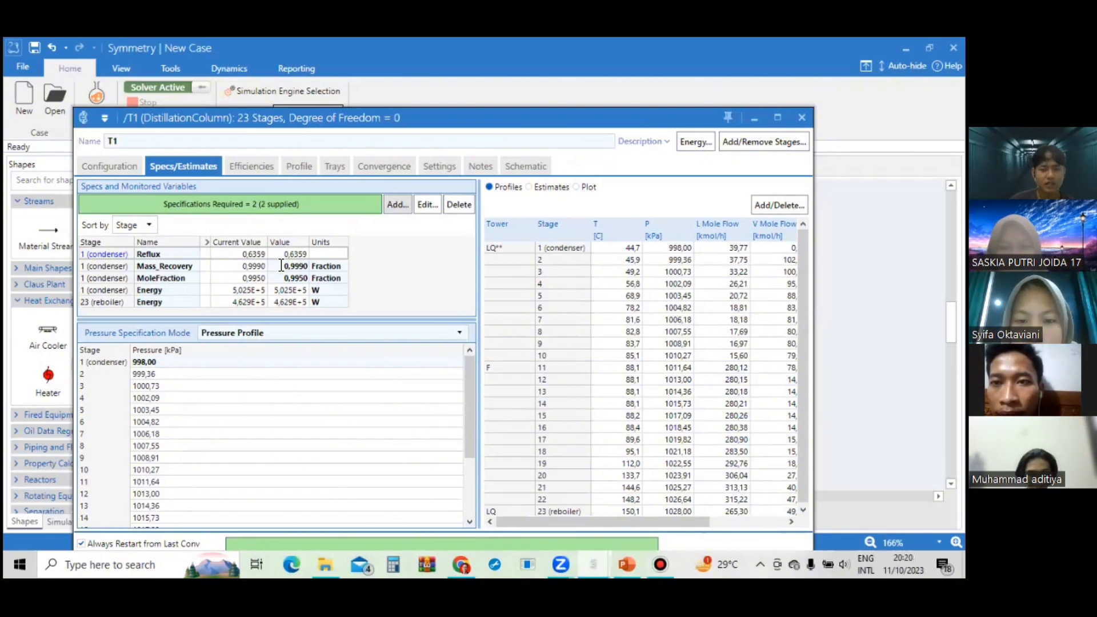
Check the condenser's reflux ratio among the column's specifications and monitored variables.
click(281, 265)
click(262, 254)
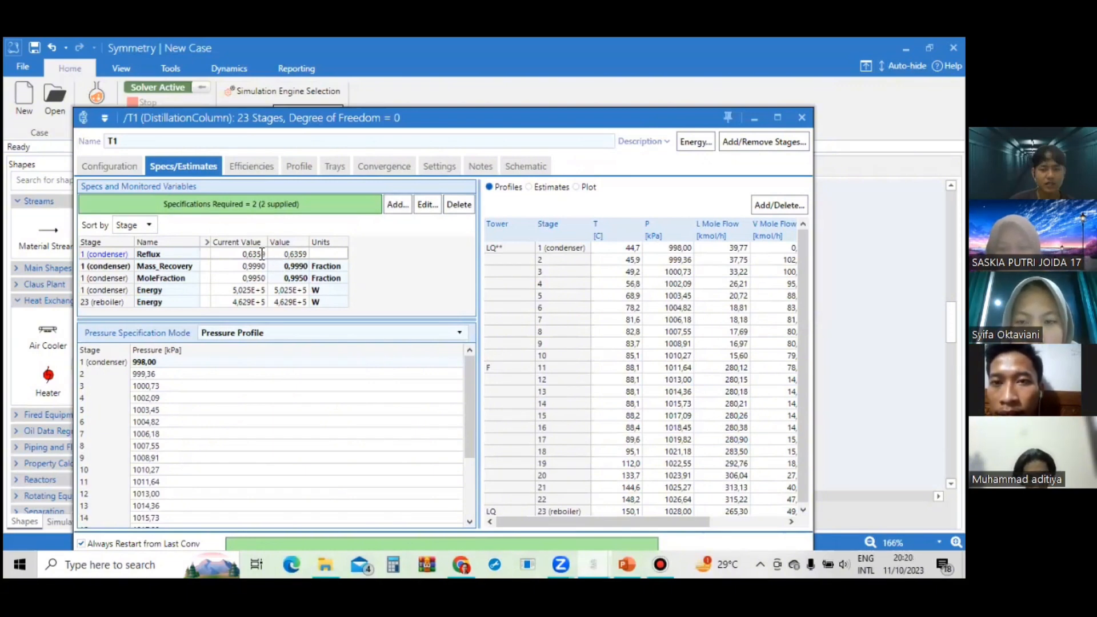
click(259, 255)
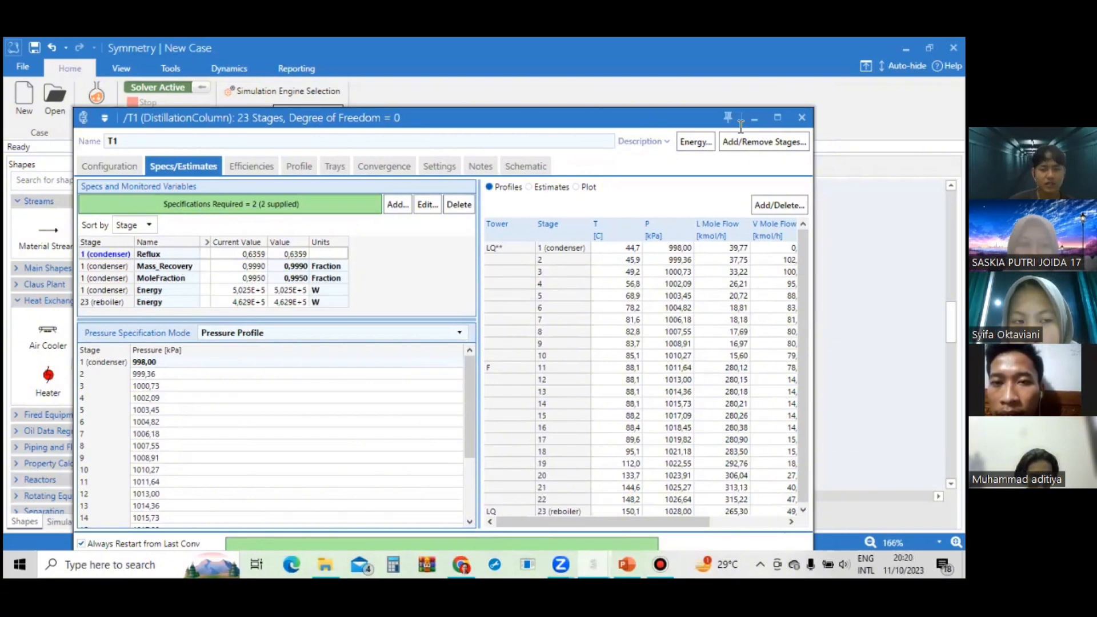
drag(740, 126, 683, 131)
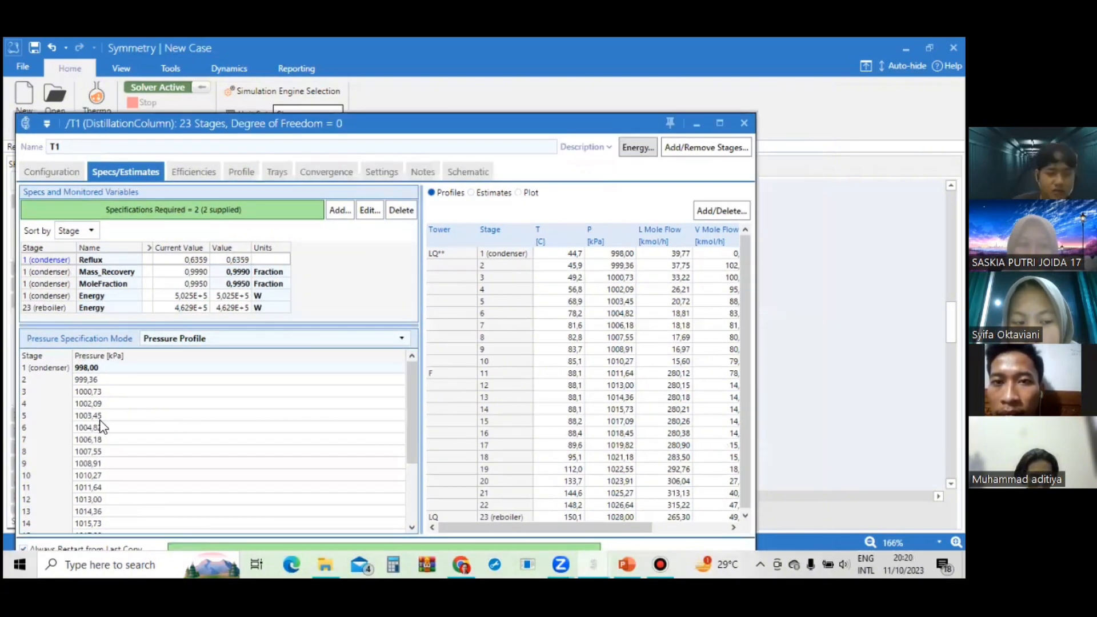
Switch to PowerPoint and show the Study Case #2 slide with the acetone reactor's operating conditions.
key(alt+Tab)
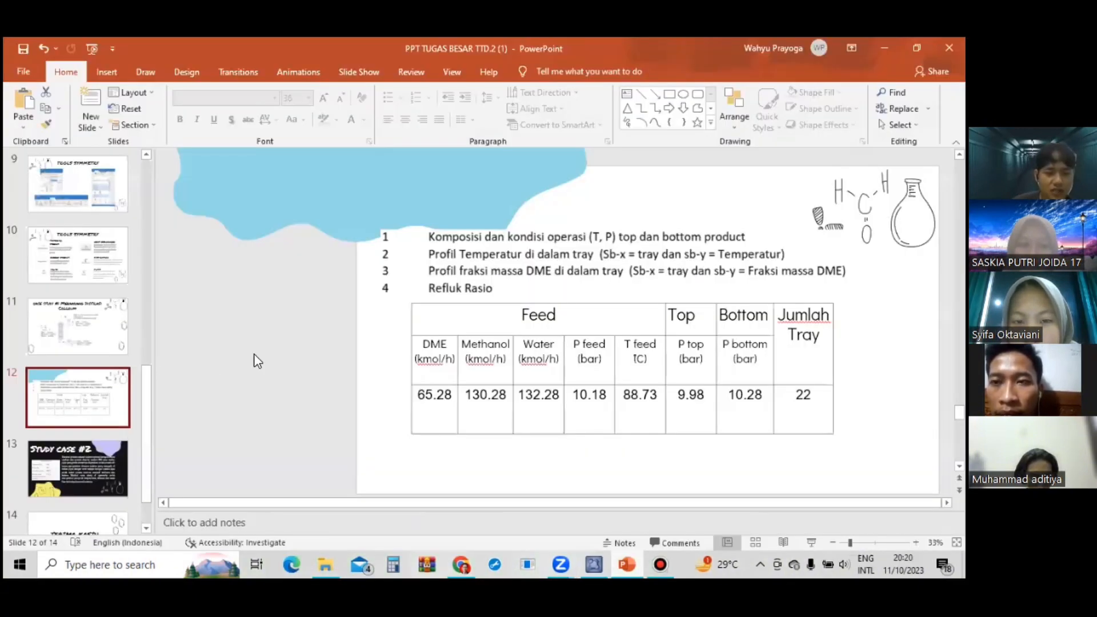
scroll(321, 329, down, 1)
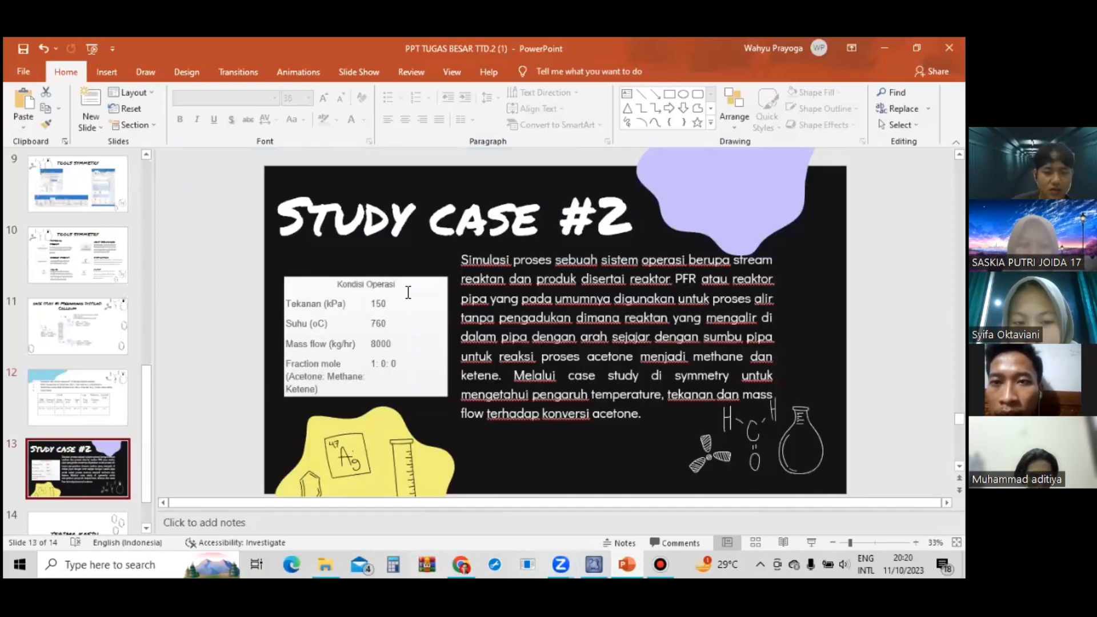
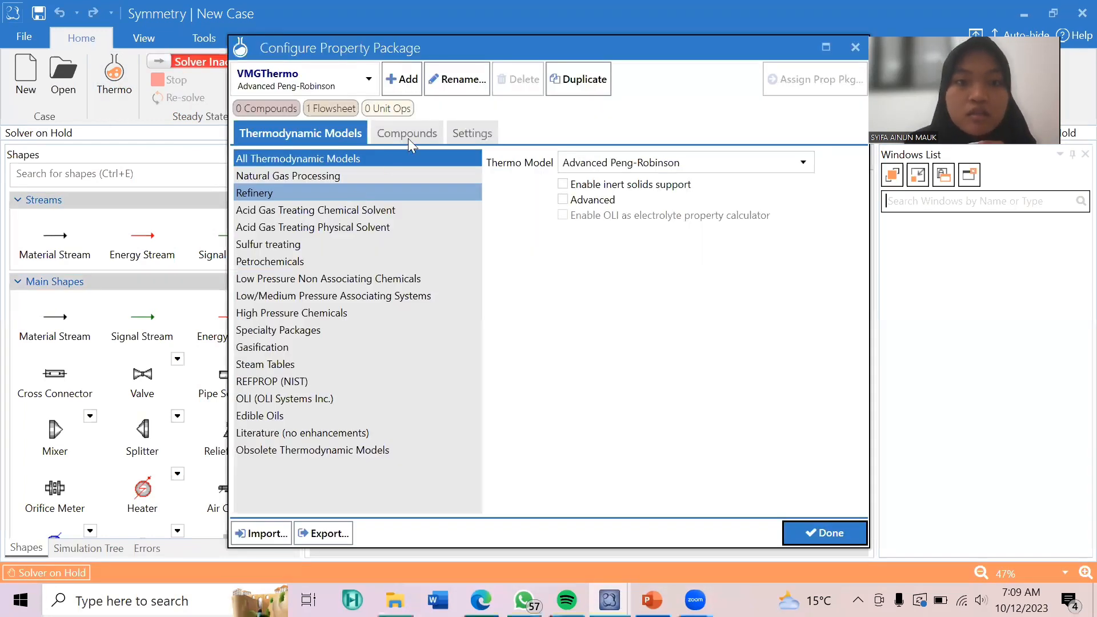
Add the compounds acetone, methane and ketene to the VMGThermo property package and finish its configuration.
click(419, 136)
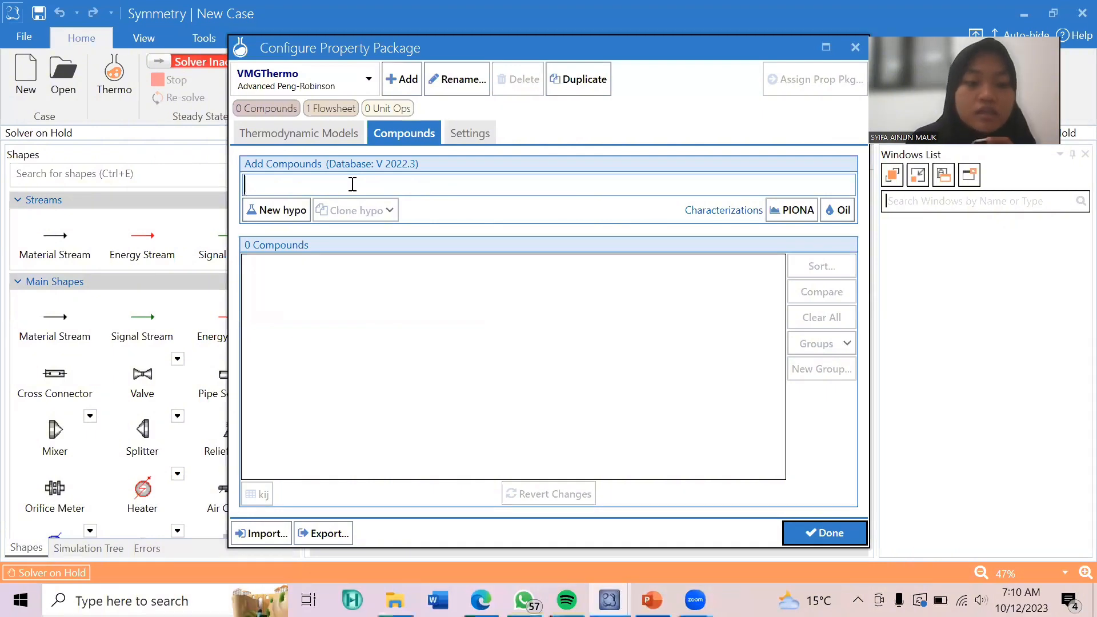
text(ACET)
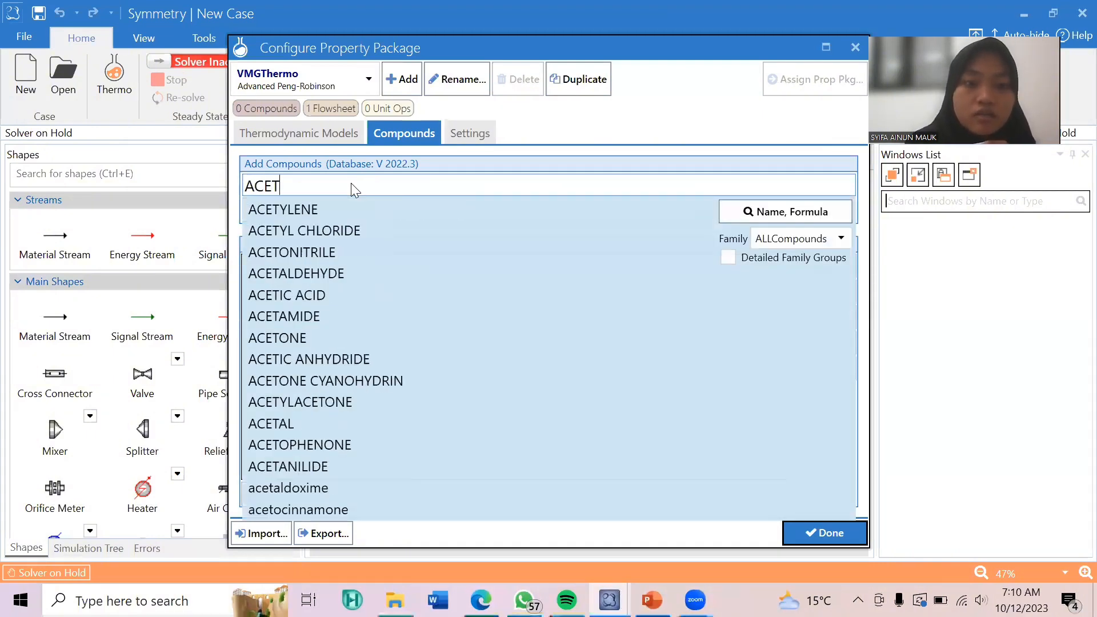
click(304, 336)
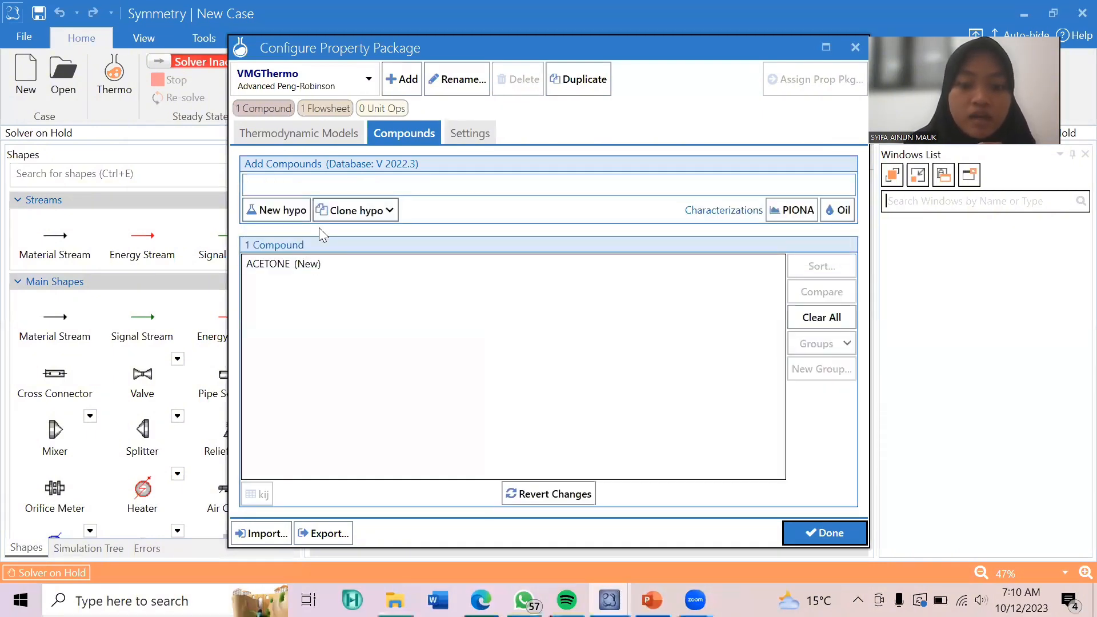
text(MET)
scroll(319, 227, down, 1)
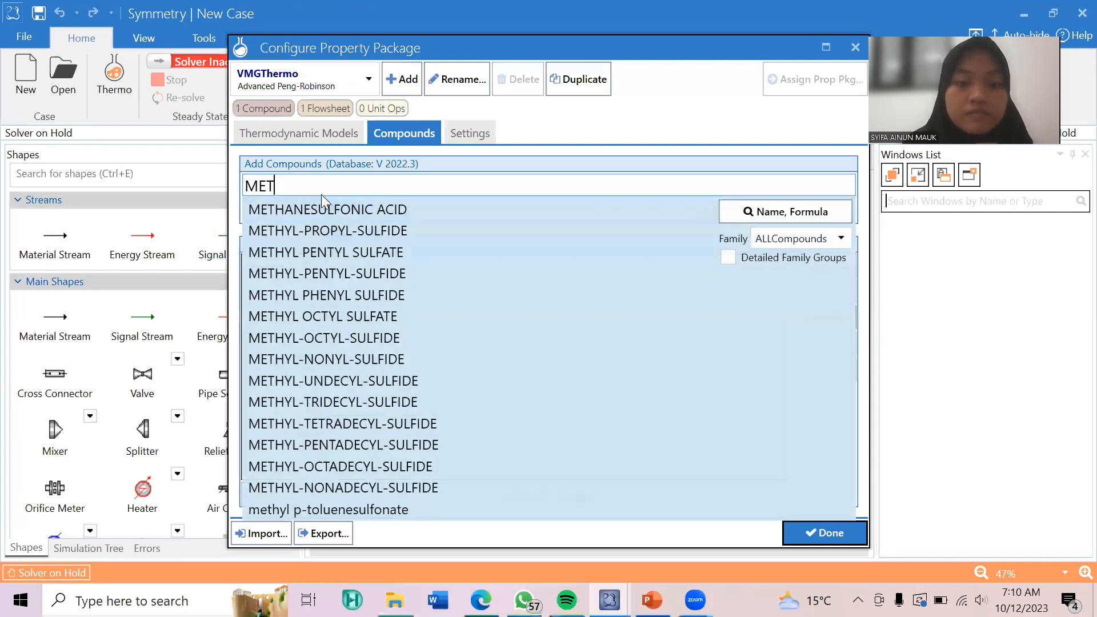
text(HA)
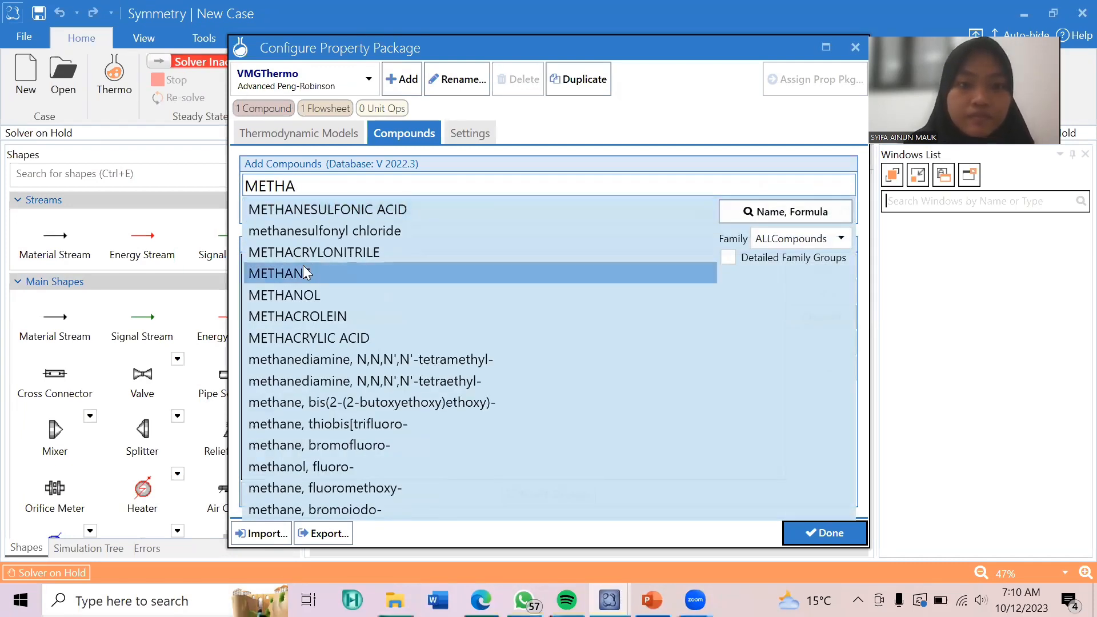
click(304, 272)
text(K)
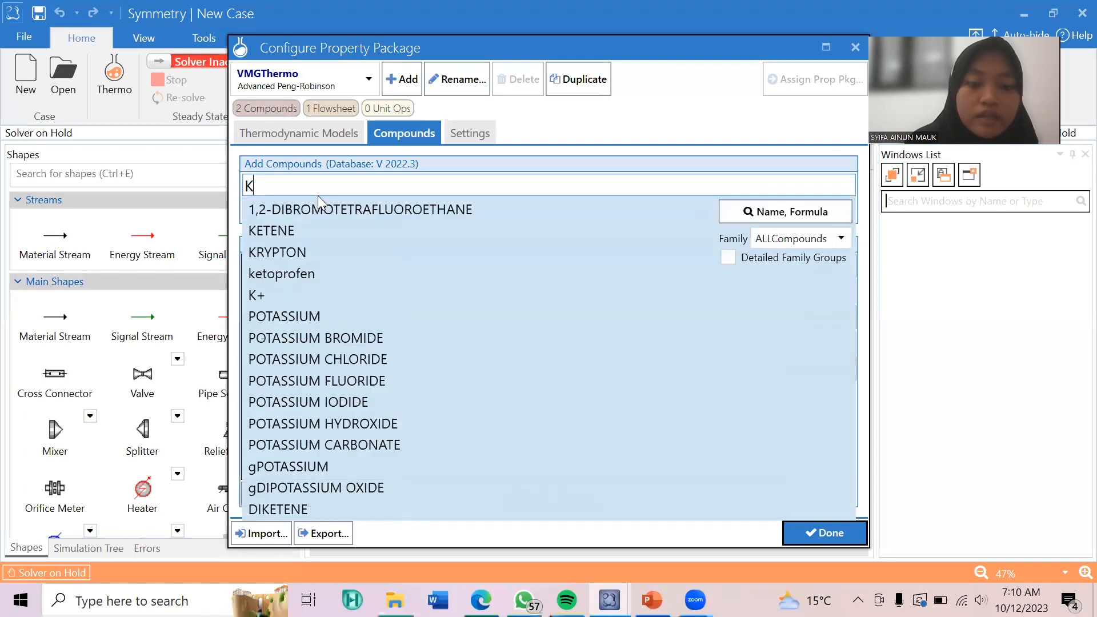
text(ET)
click(305, 206)
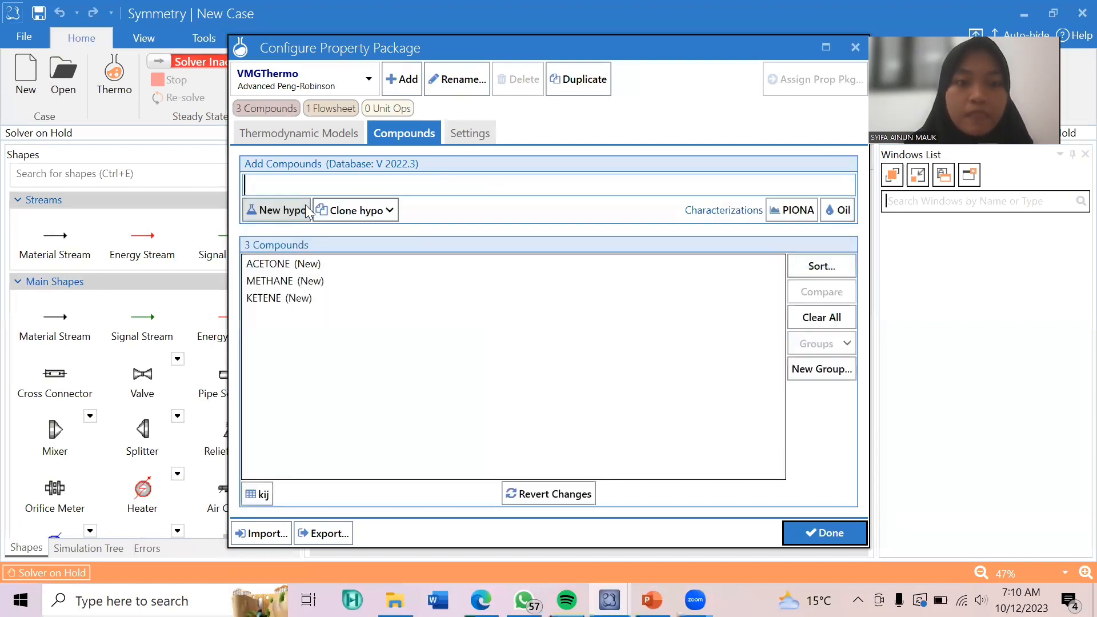
click(826, 533)
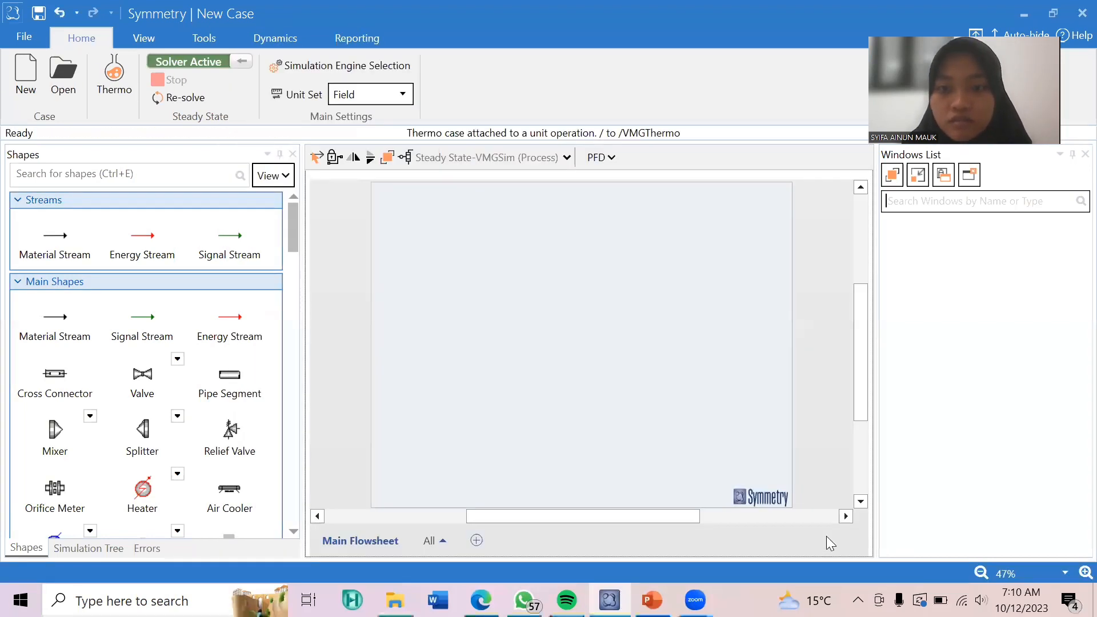
Change the case's unit set to SI.
click(408, 98)
click(360, 211)
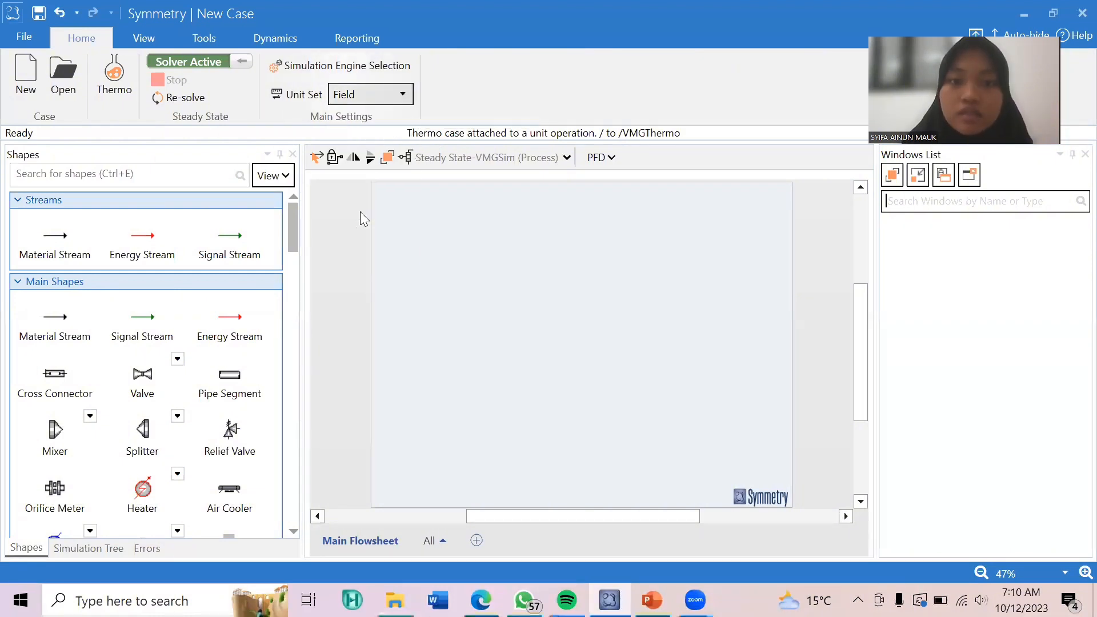
click(639, 337)
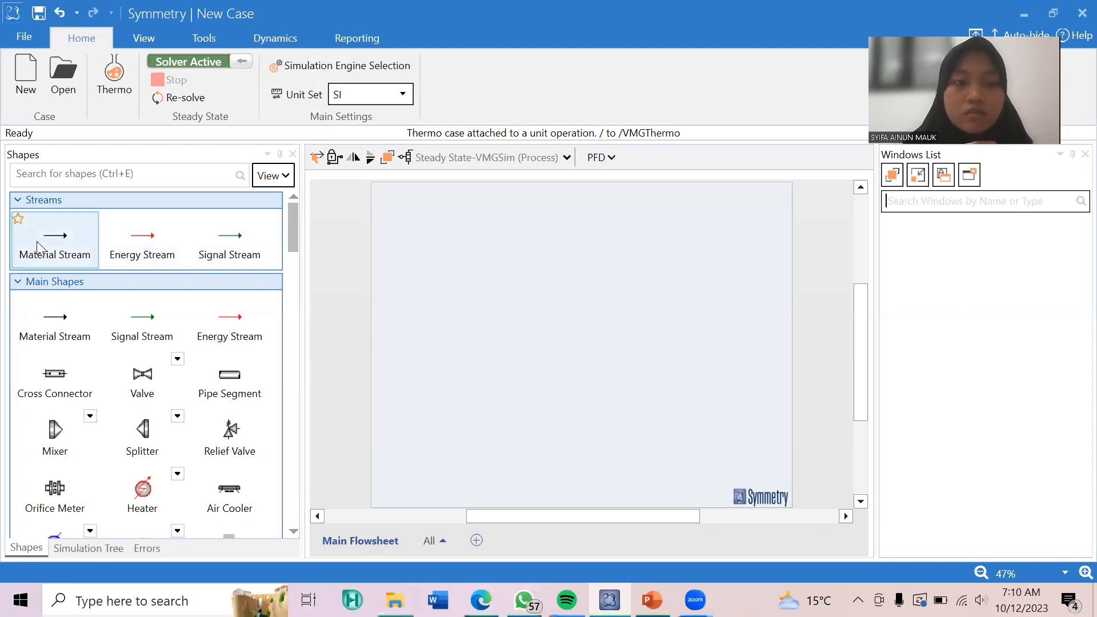
Place two material streams side by side on the flowsheet and a PFR between and slightly below them.
drag(37, 238, 427, 250)
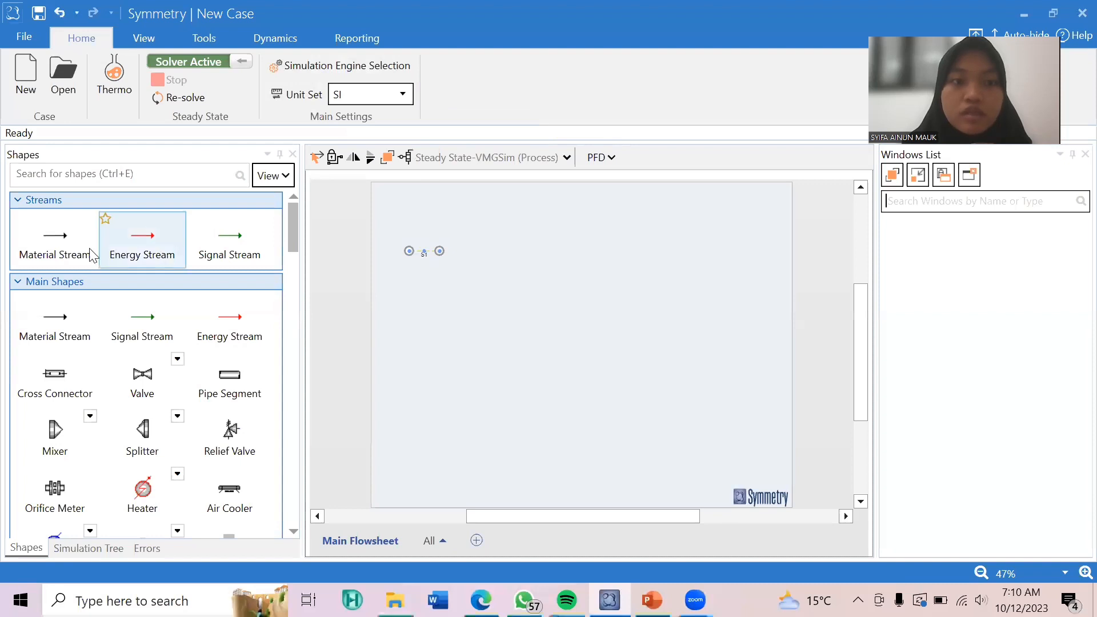
drag(47, 240, 511, 252)
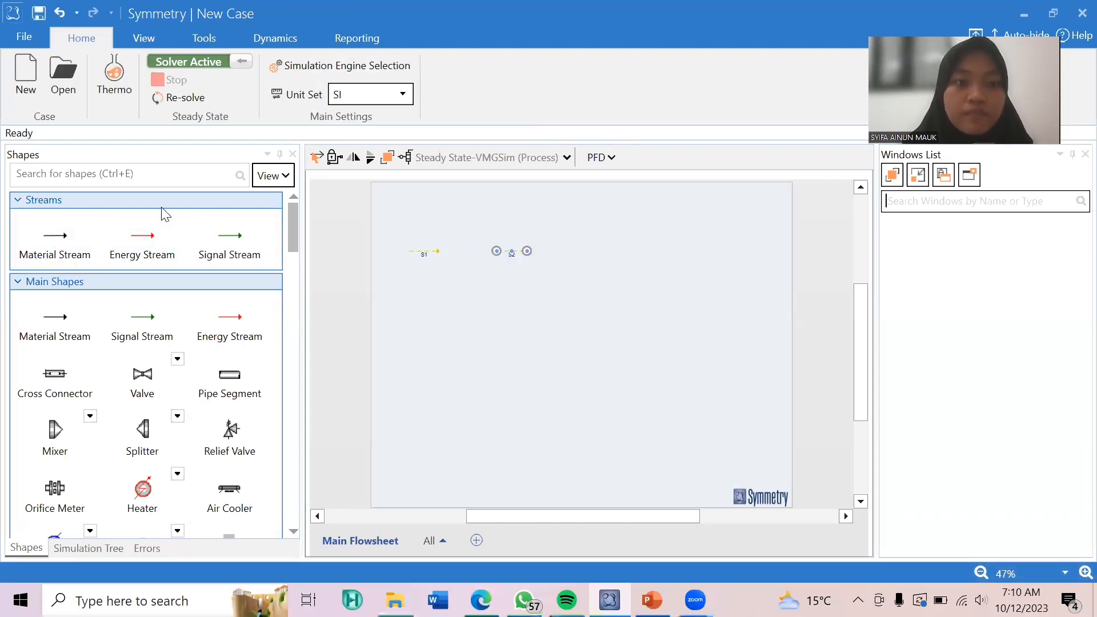
click(120, 177)
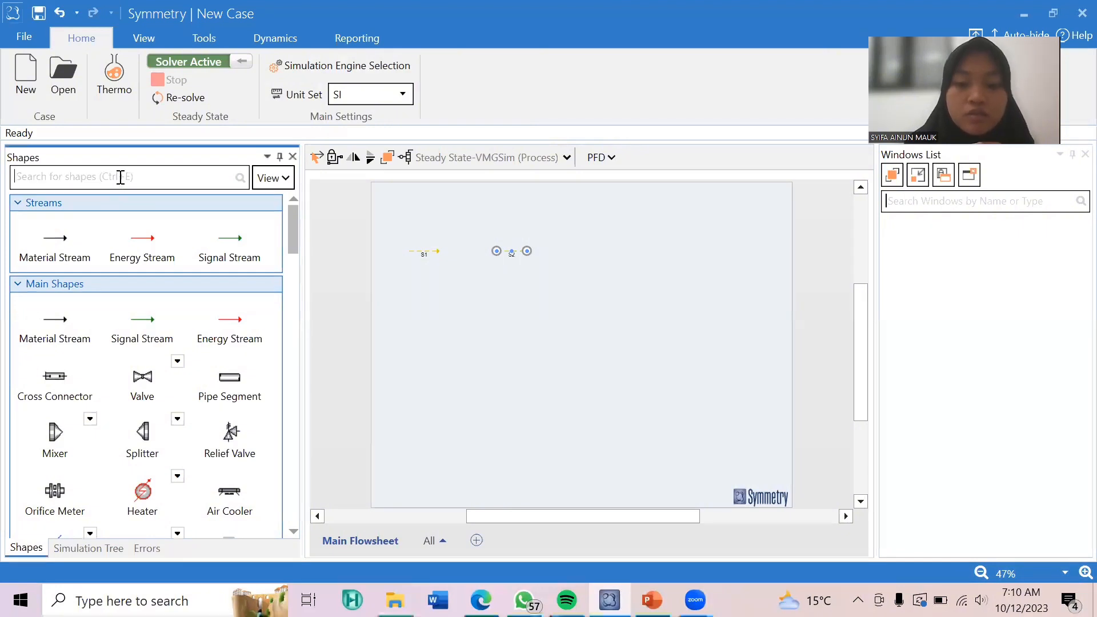
text(PFR)
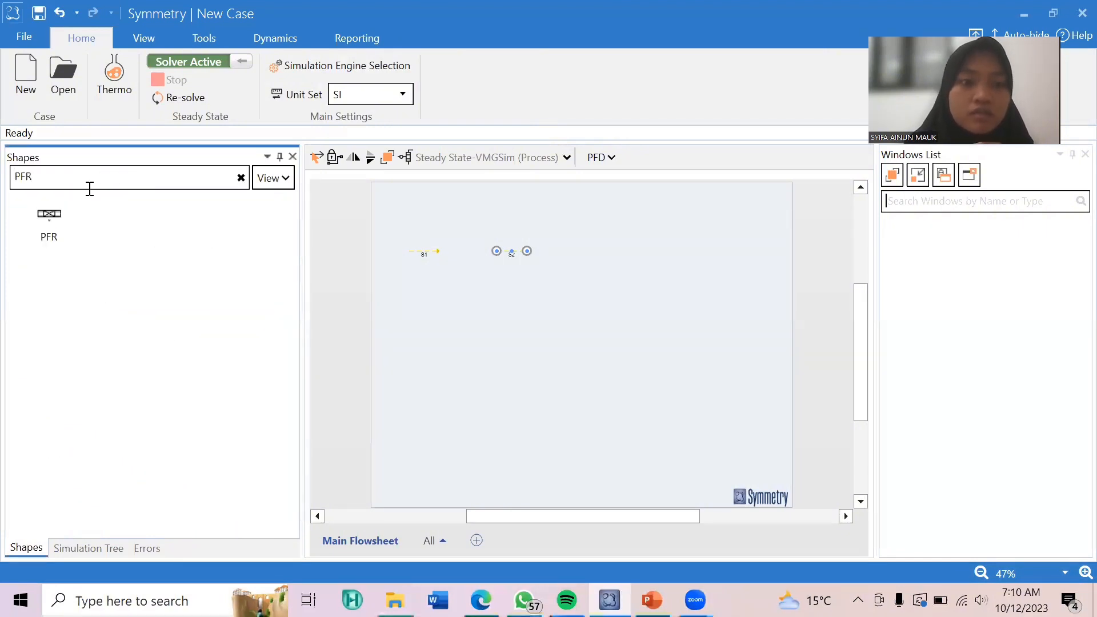
drag(49, 216, 462, 268)
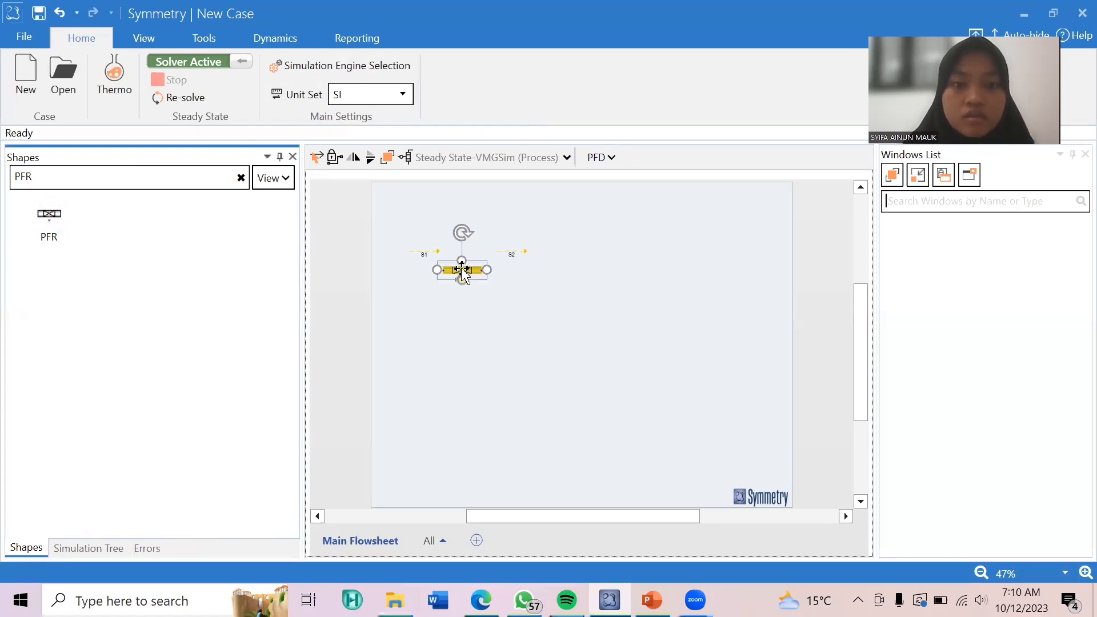
Connect stream S1 to the PFR's inlet and stream S2 to its outlet.
click(439, 249)
drag(439, 249, 443, 270)
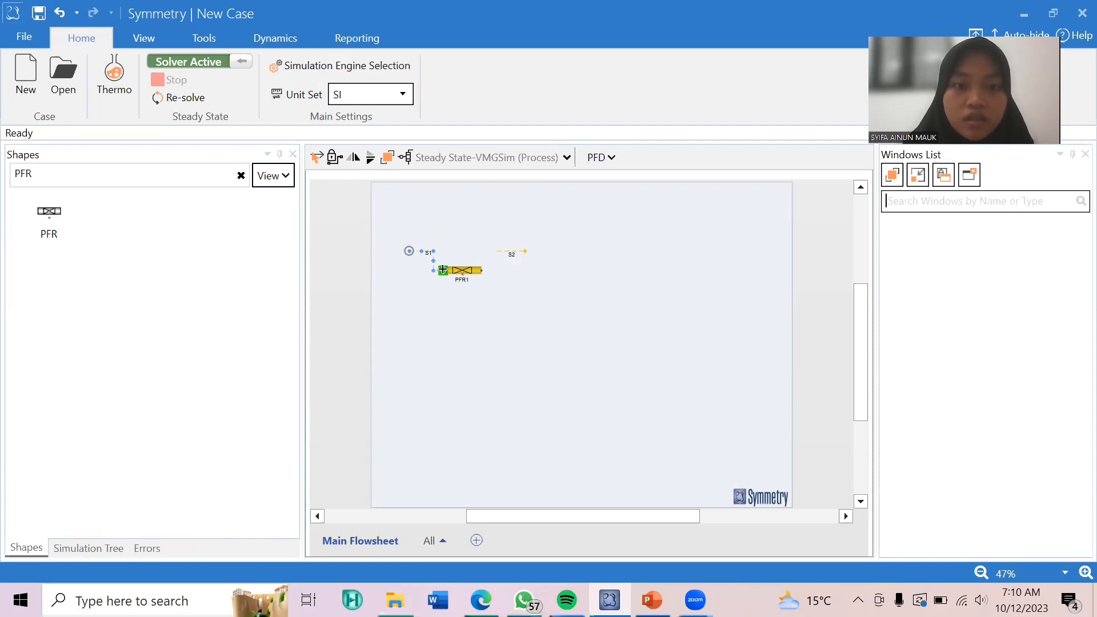
click(515, 251)
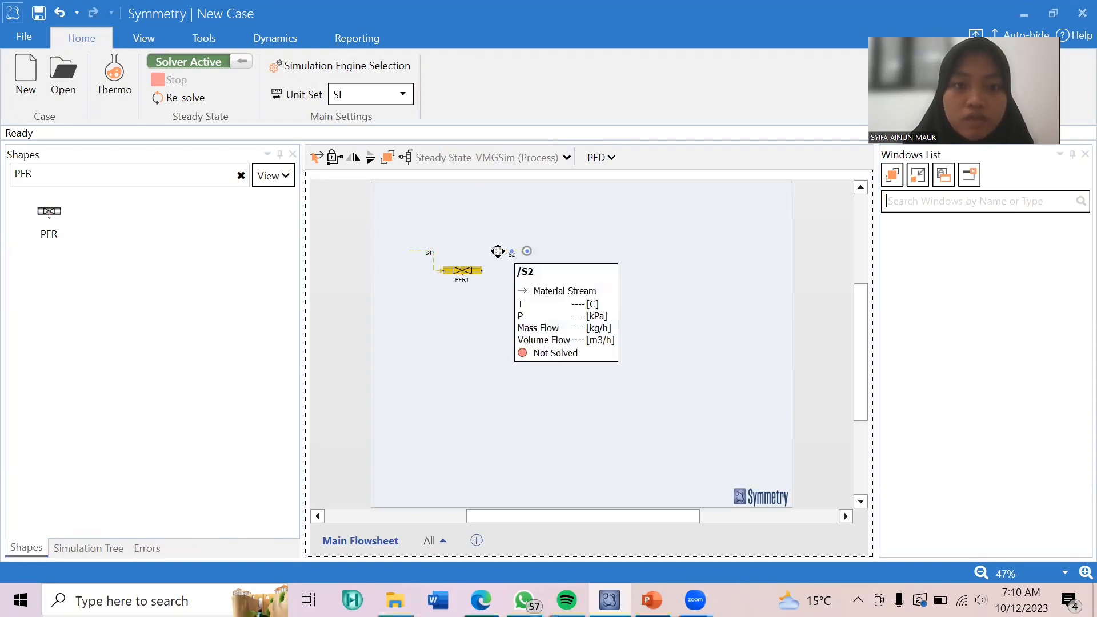
drag(497, 251, 482, 272)
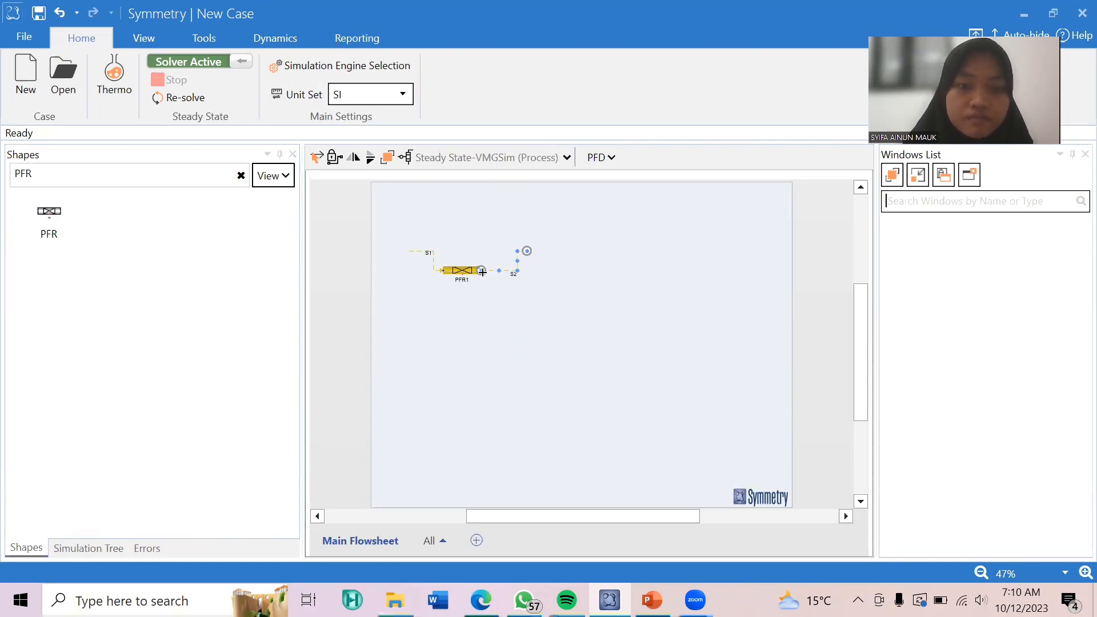
Specify feed stream S1 with a temperature of 760 °C, a pressure of 150 kPa and a mass flow of 8000 kg/h.
click(424, 252)
double_click(424, 252)
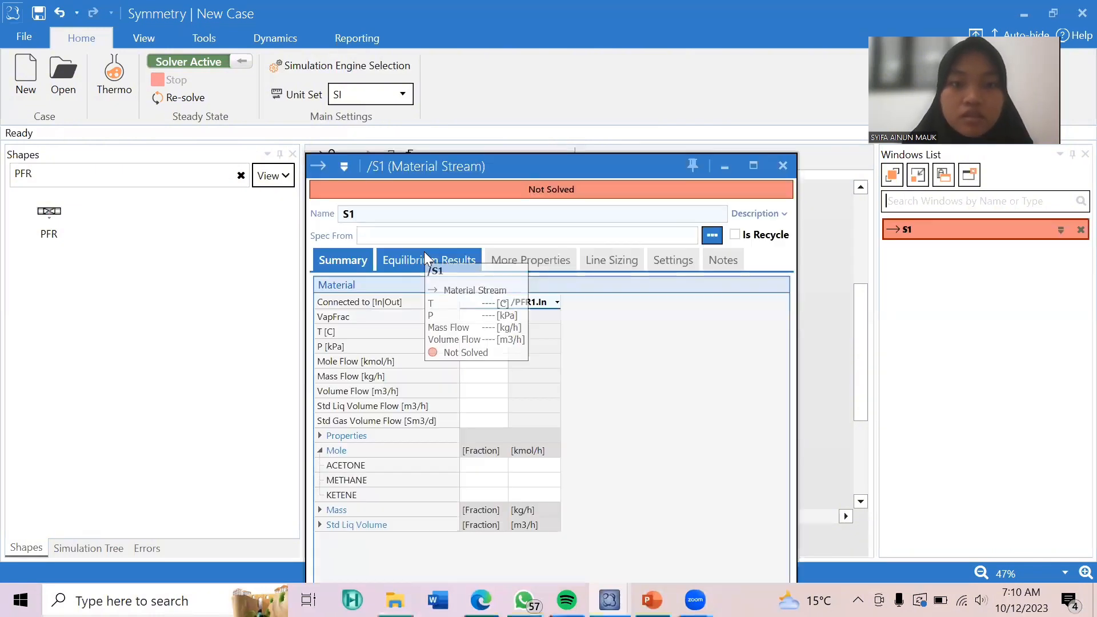
click(480, 332)
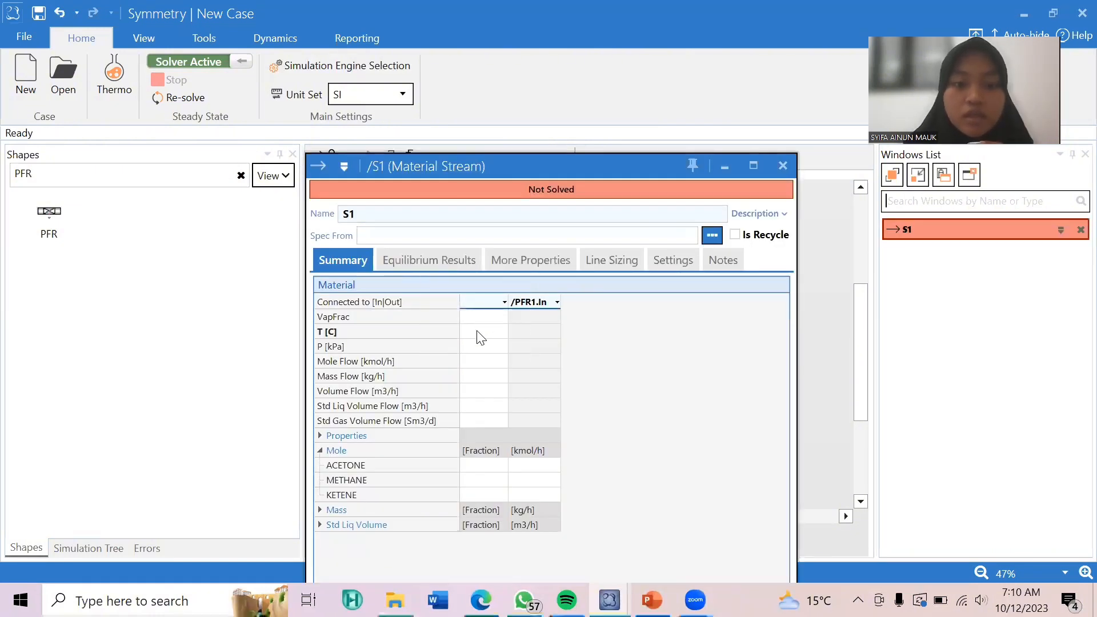
click(480, 335)
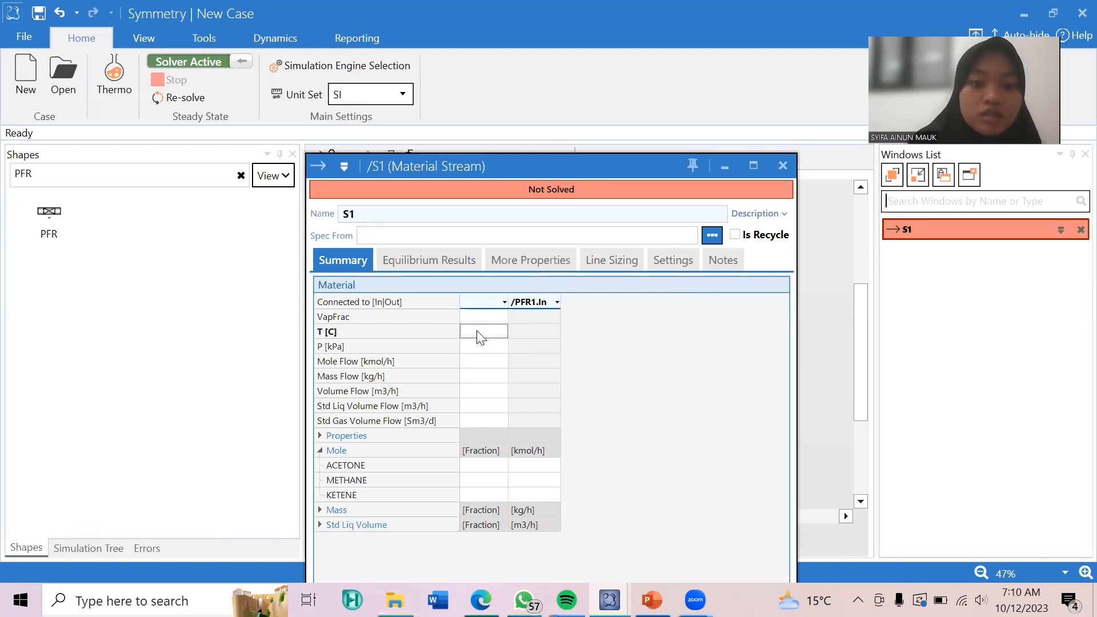
text(76)
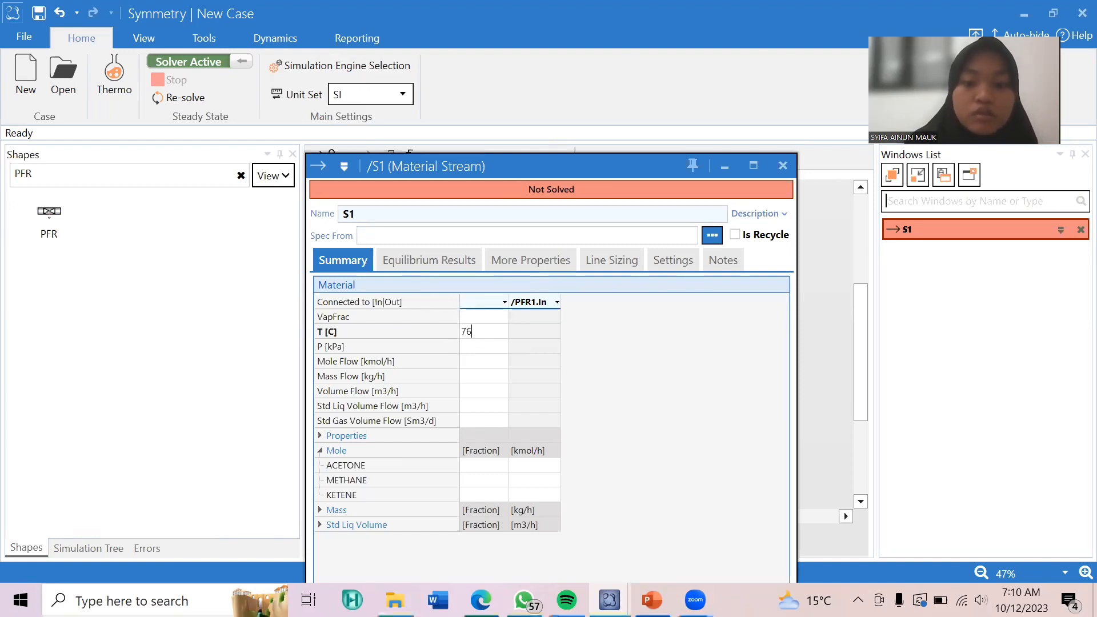
text(0)
key(Return)
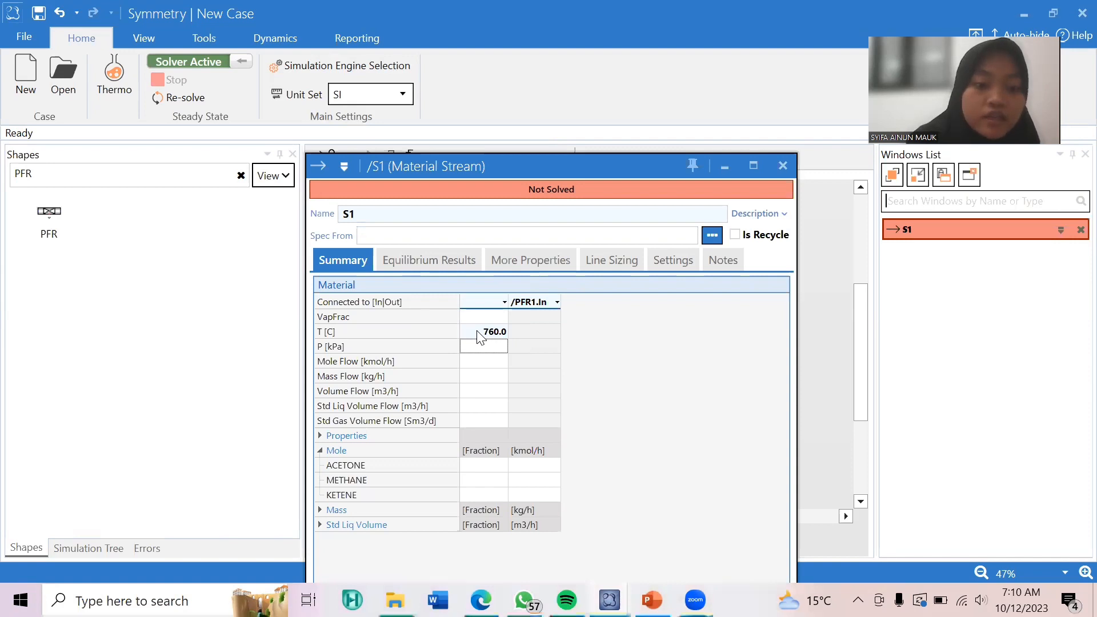
text(150)
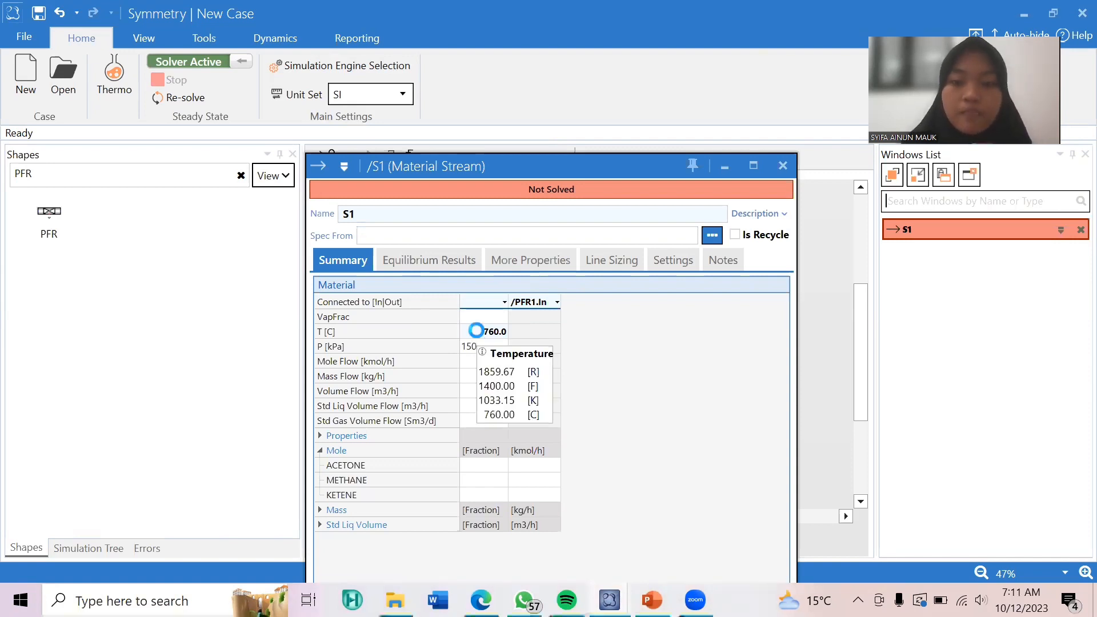
key(Return)
click(491, 380)
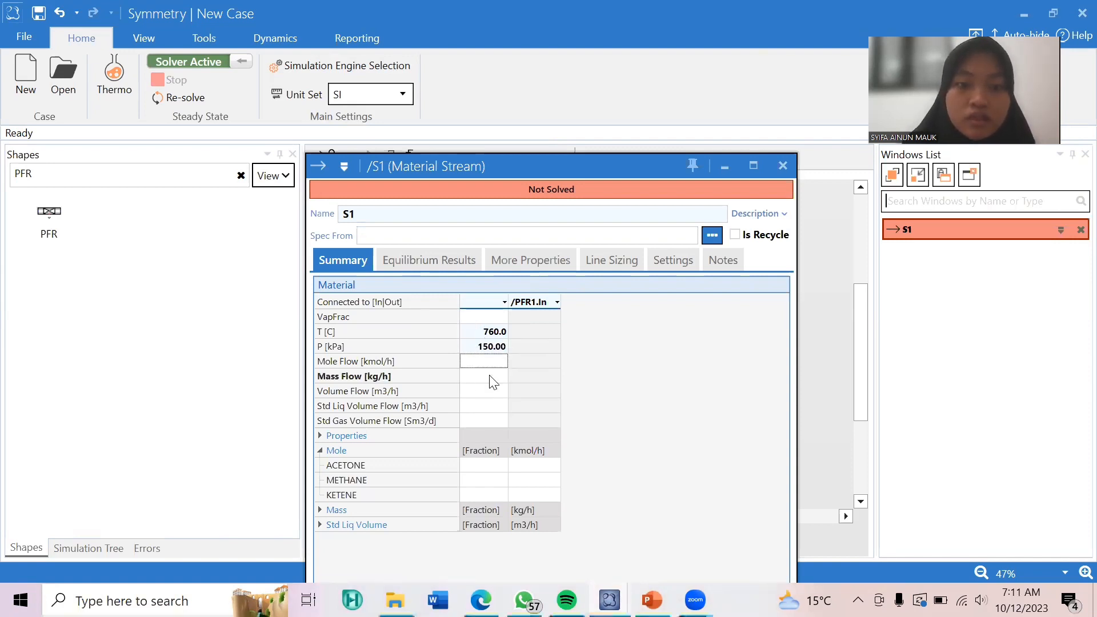
text(8000)
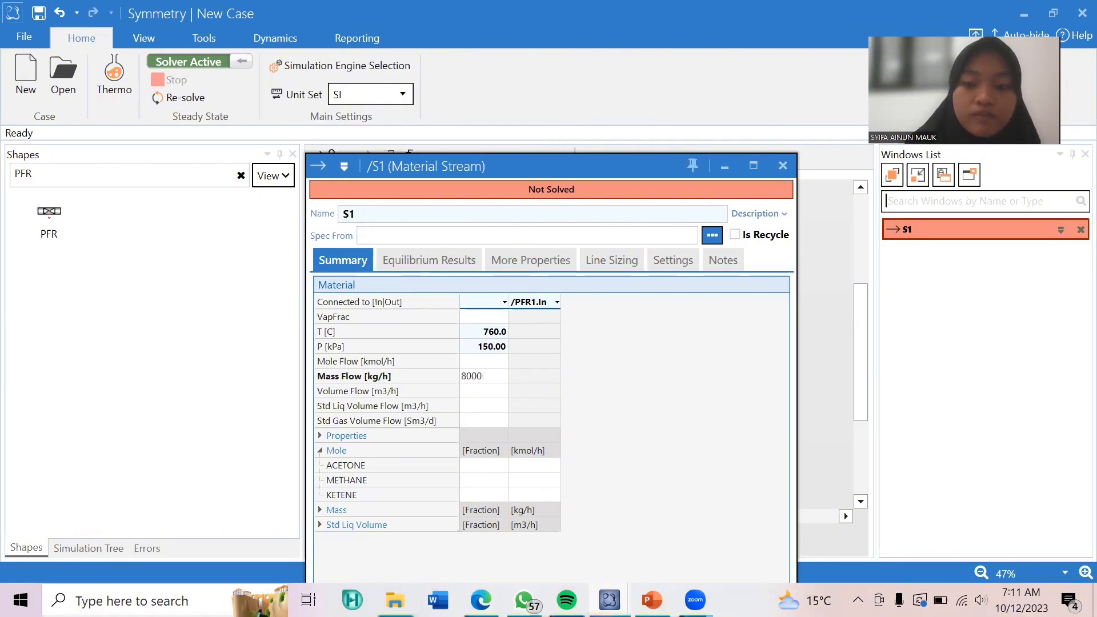
key(Return)
Set S1's mole fractions to 1 for acetone and 0 for methane and ketene, and close the stream.
click(492, 469)
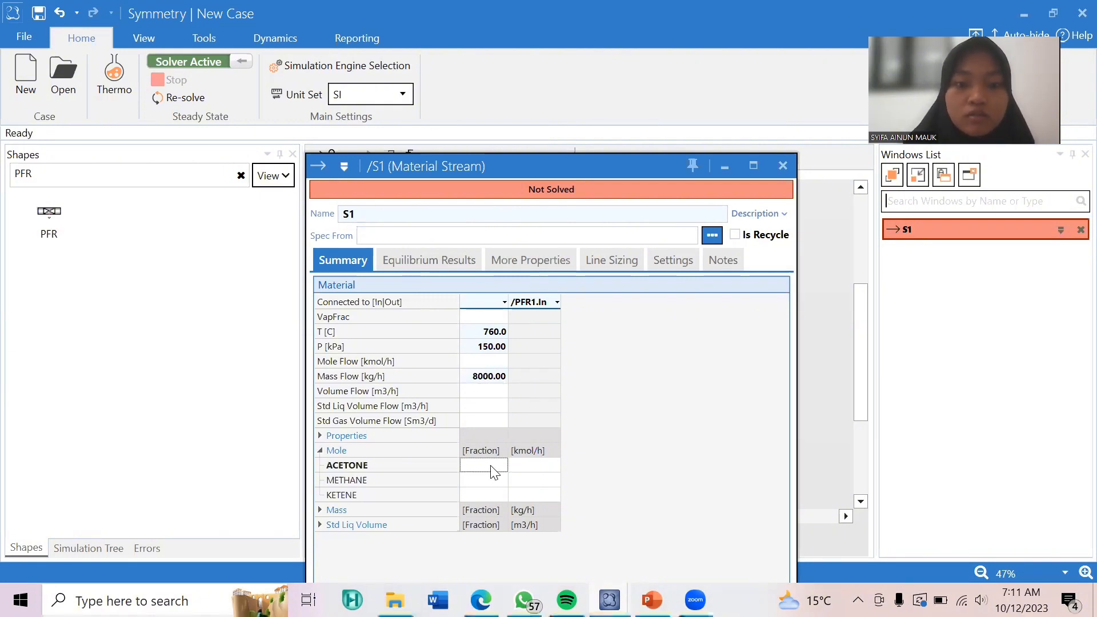
text(1)
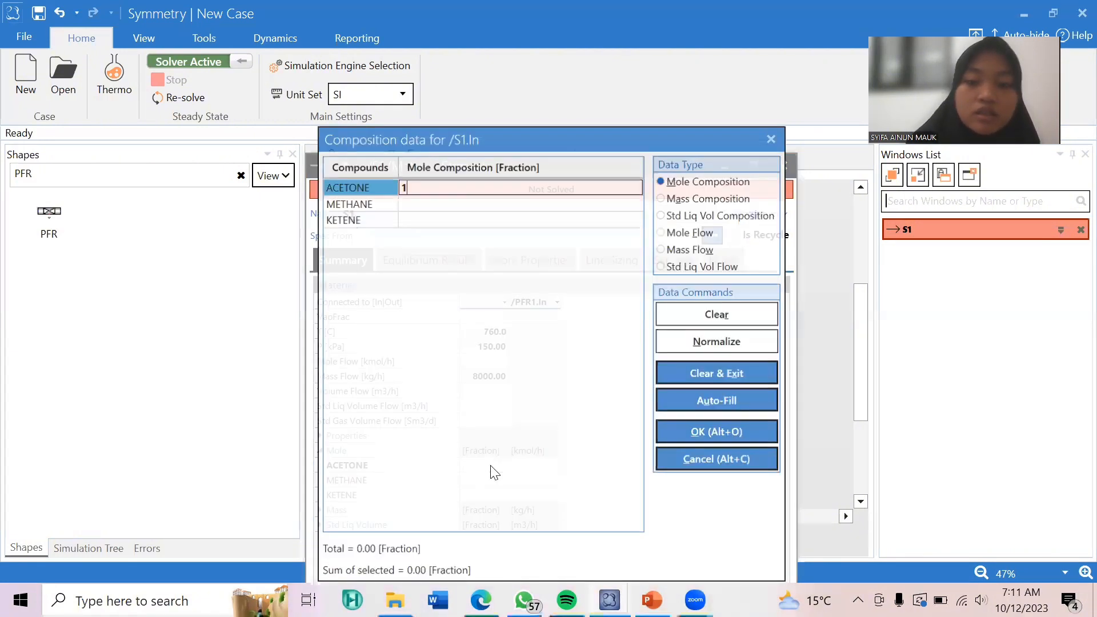
key(Return)
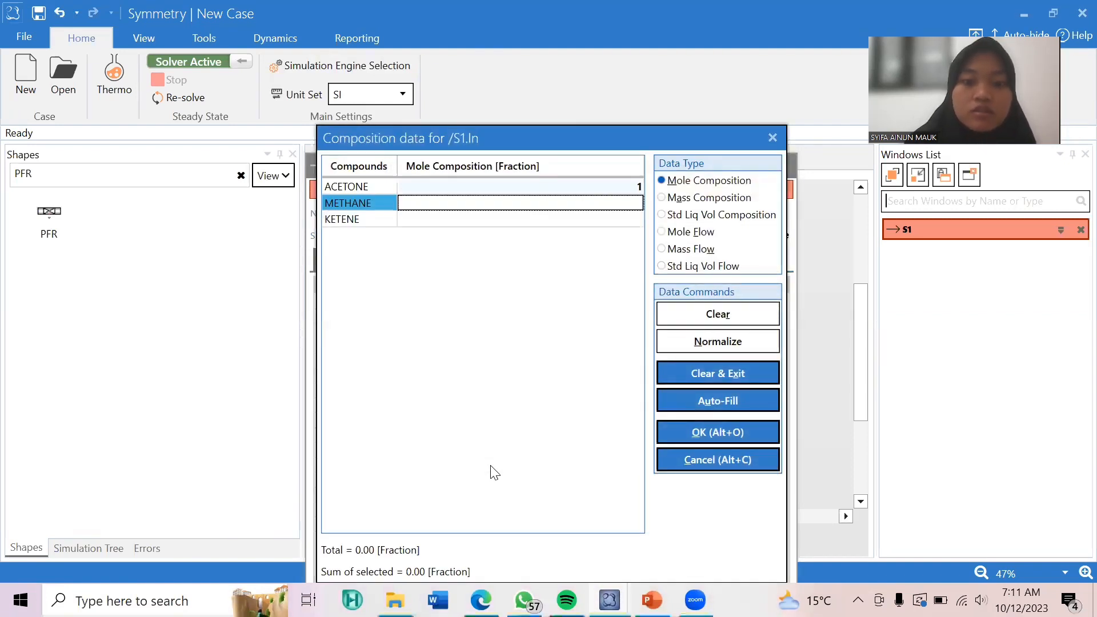
text(0)
key(Return)
text(0)
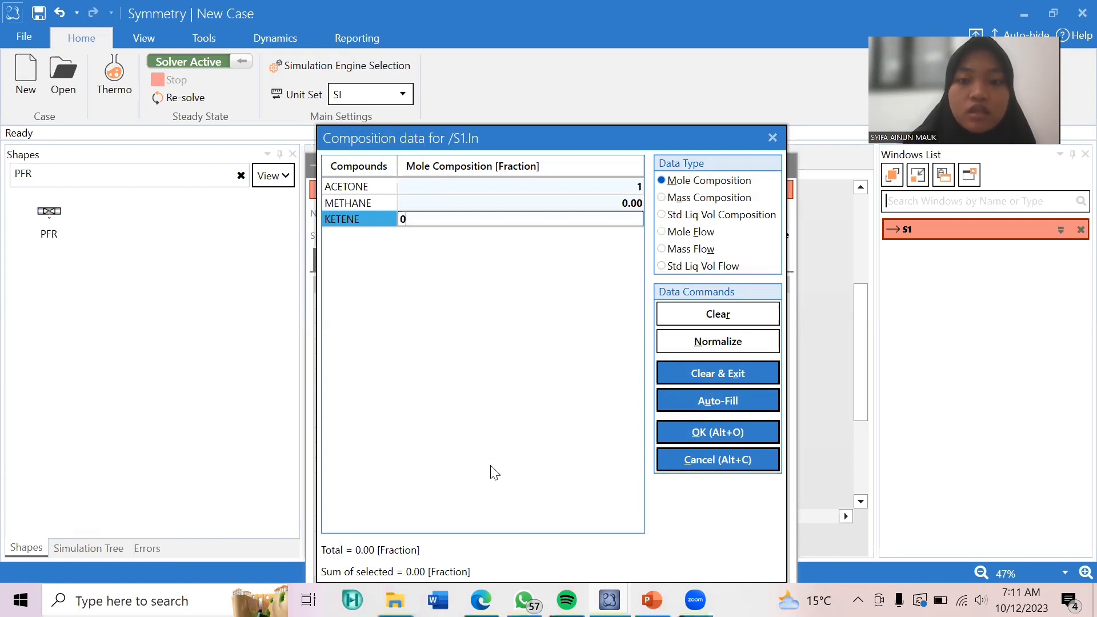
key(Return)
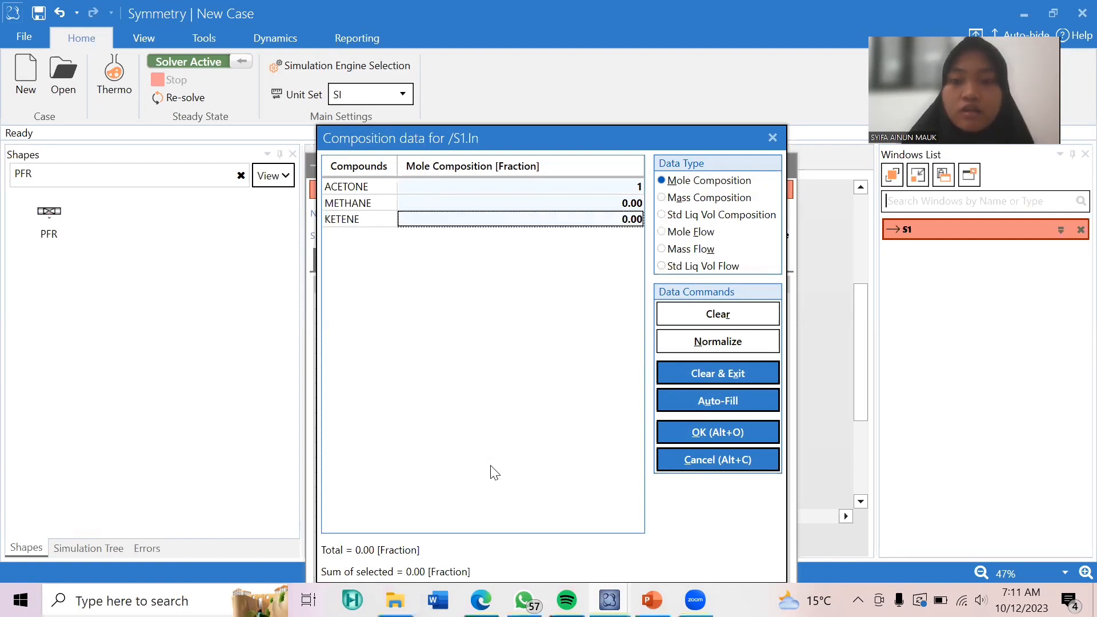
click(737, 425)
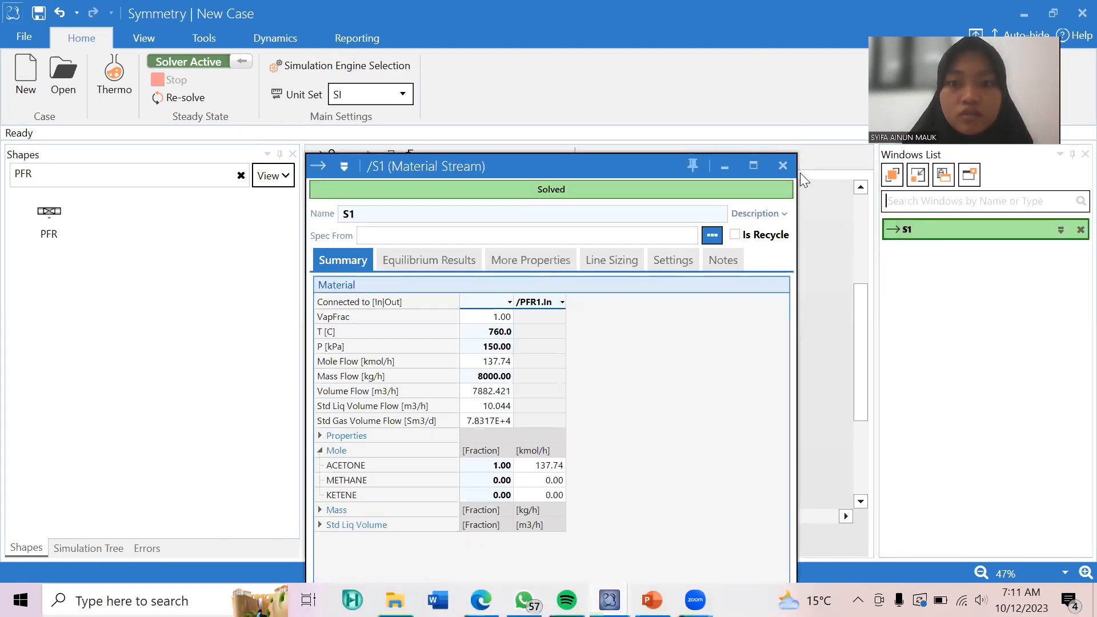
click(784, 166)
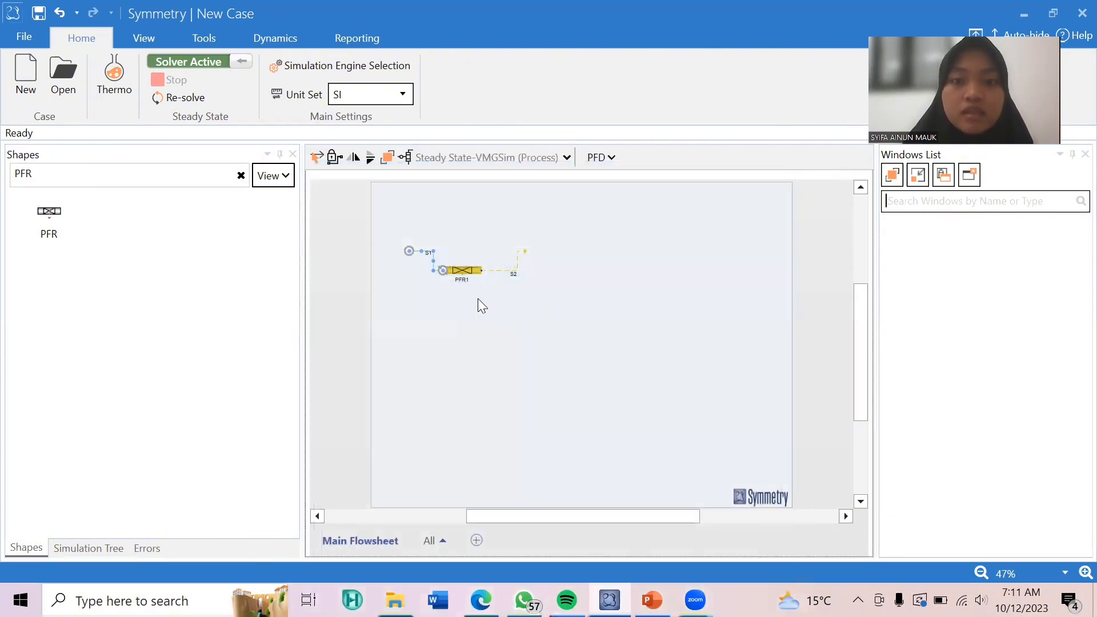
Open the PFR's settings and specify a pressure drop of 50 kPa and an OutQ of 0 W.
click(463, 270)
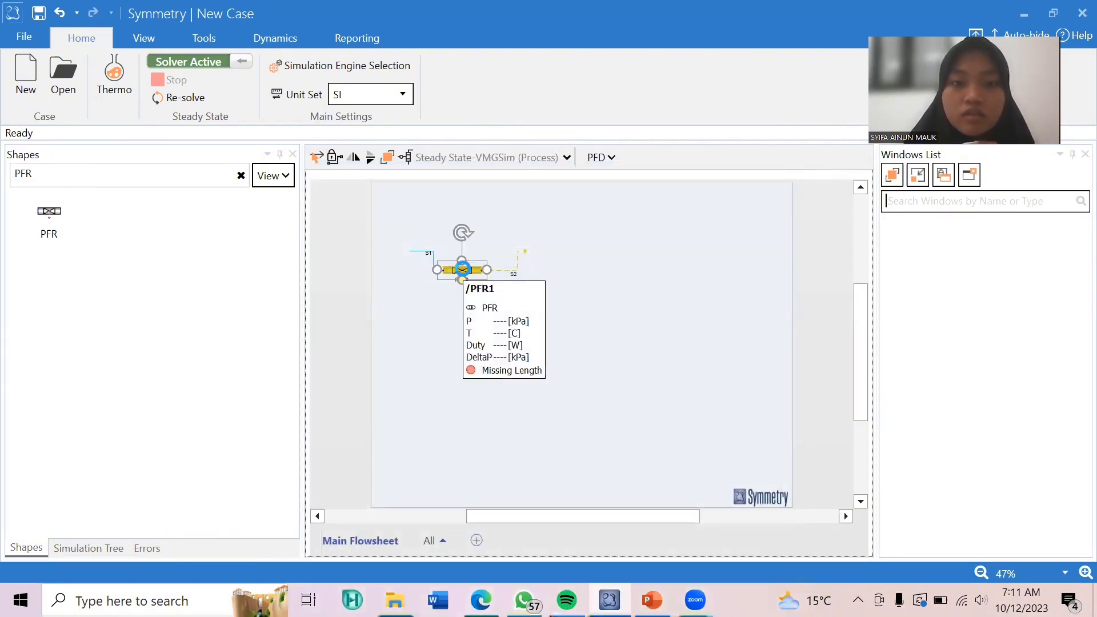
double_click(463, 269)
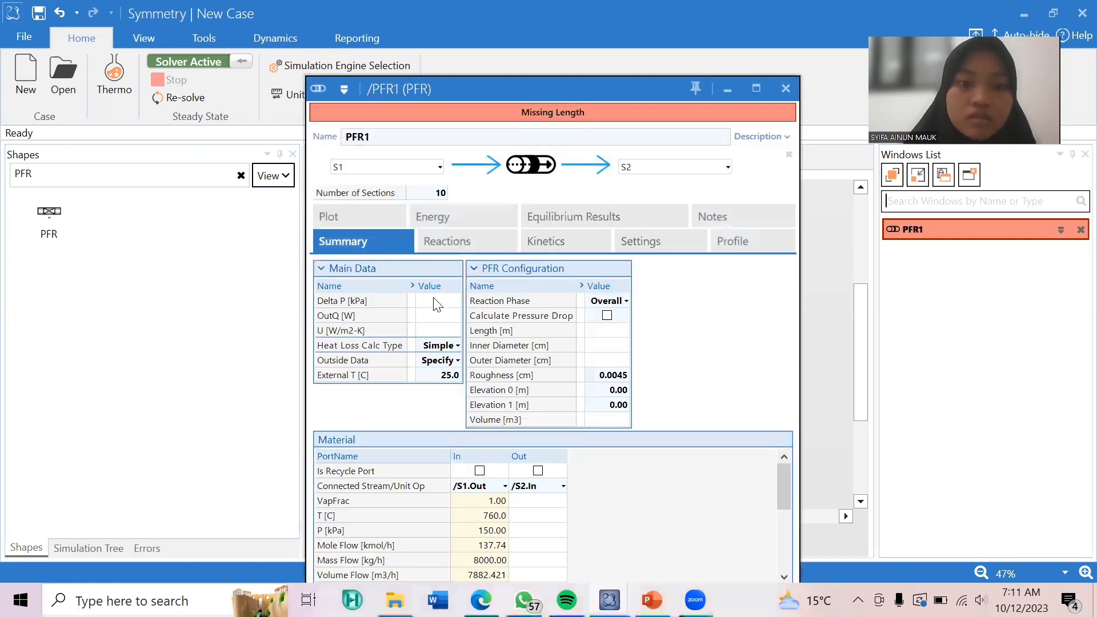
click(436, 305)
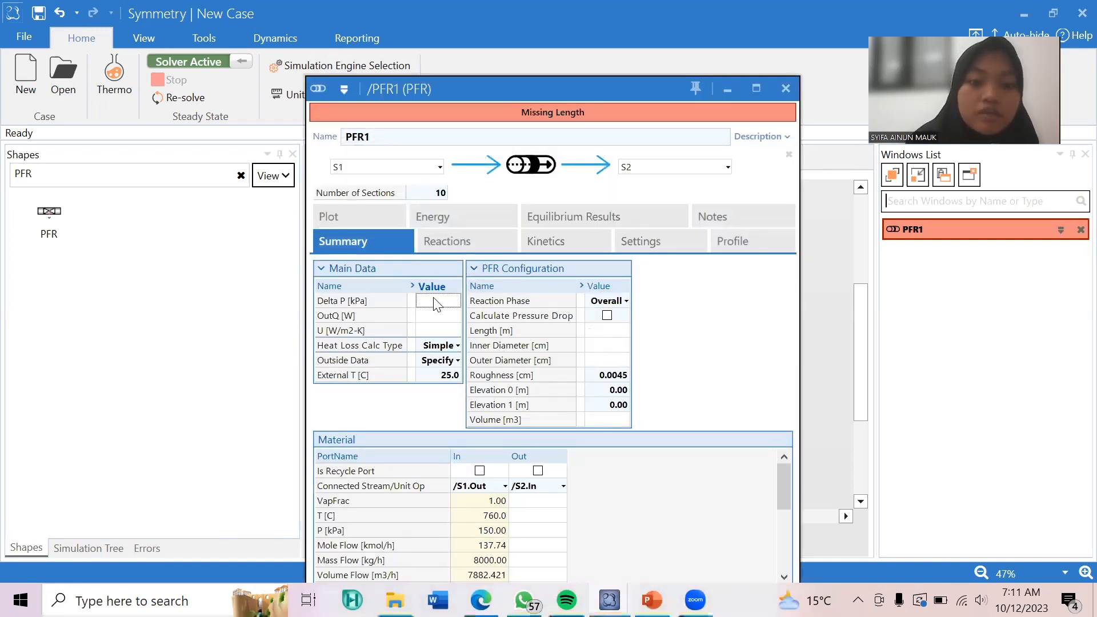
text(50)
key(Return)
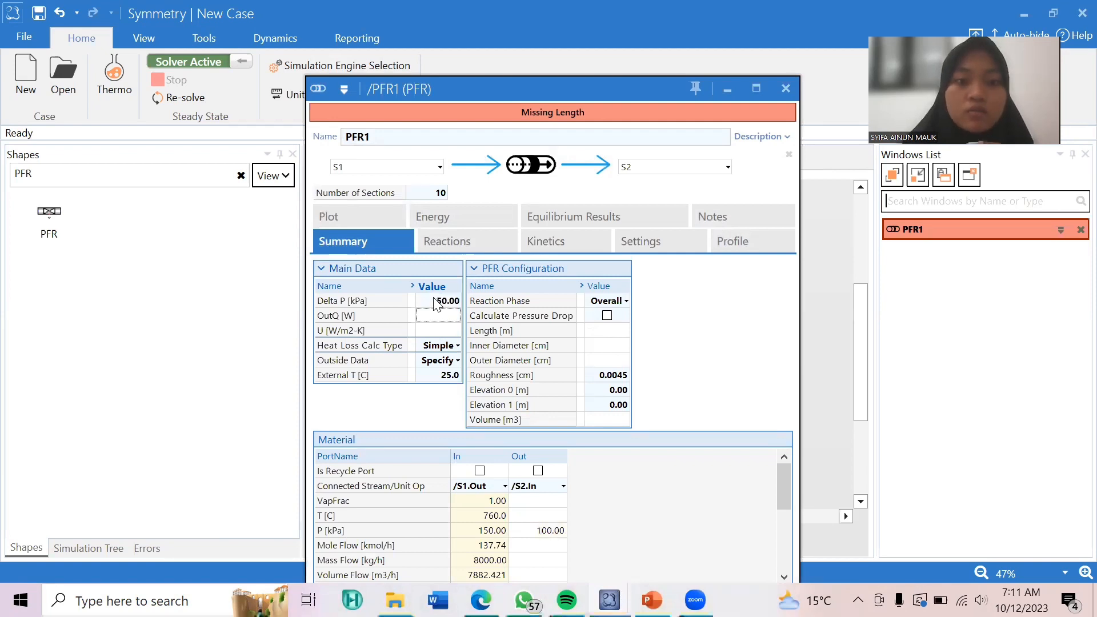
mouse_move(434, 297)
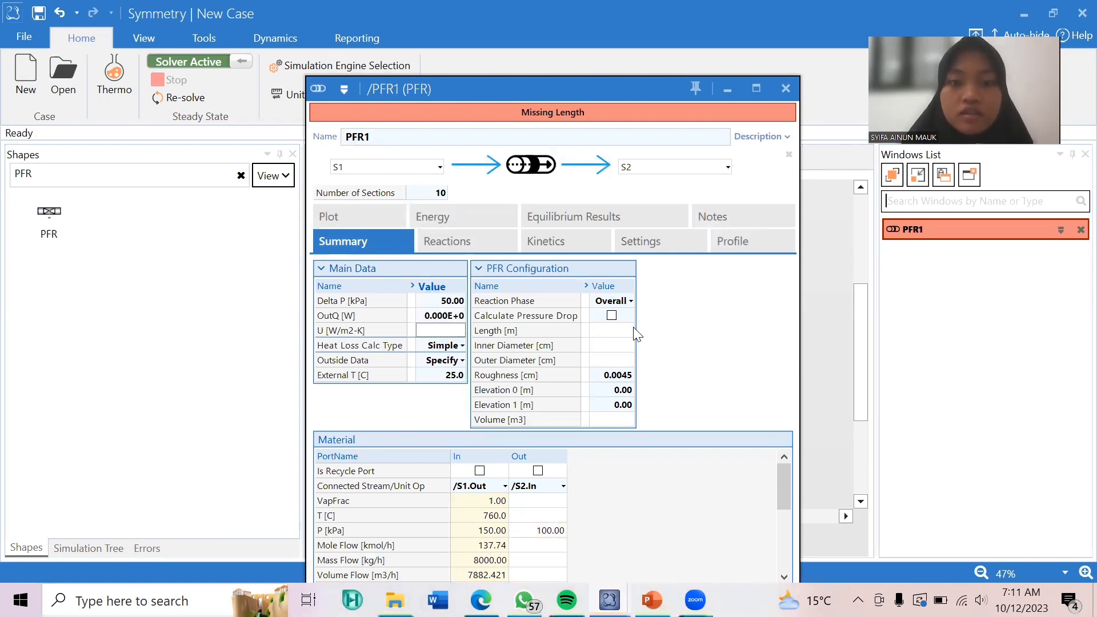
Set the PFR's inner diameter to 50 cm, roughness to 0.01 cm and volume to 4 m3.
click(609, 346)
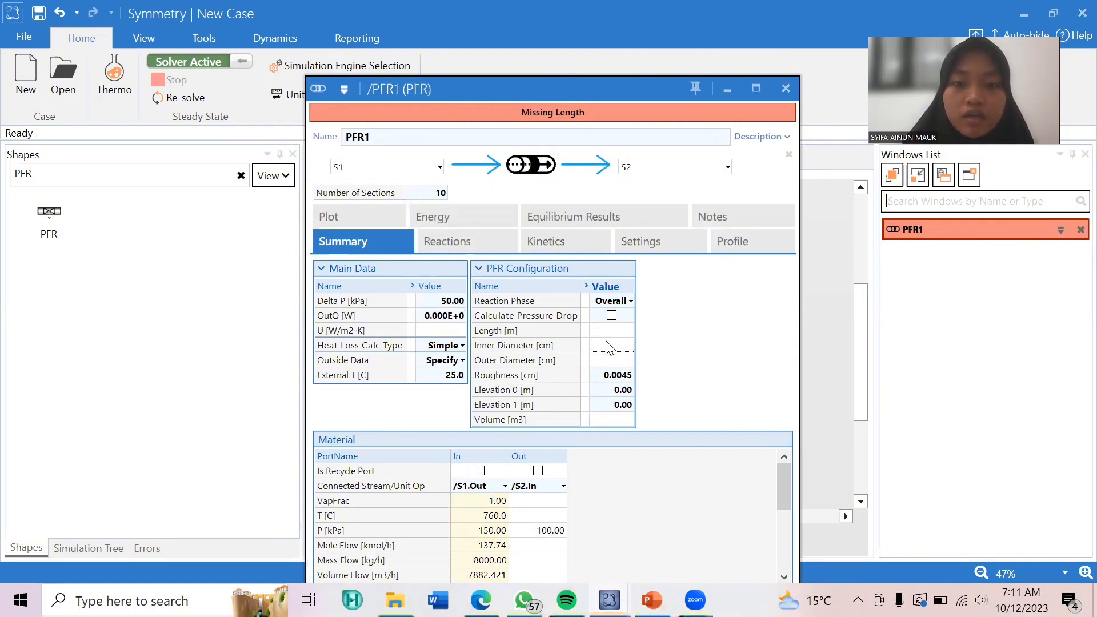
text(50)
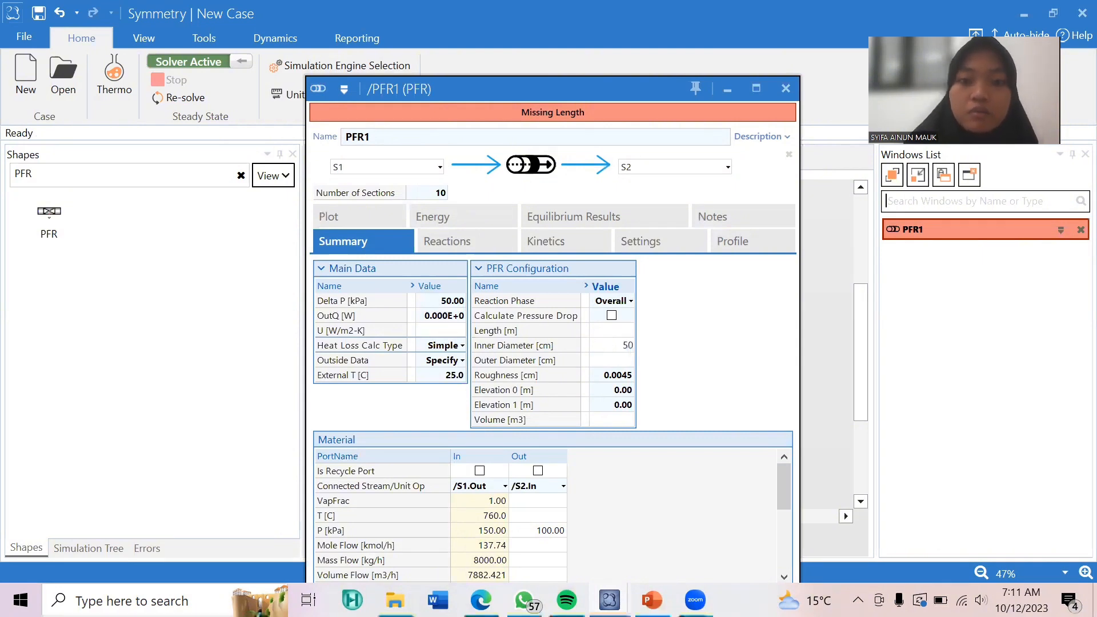
key(Return)
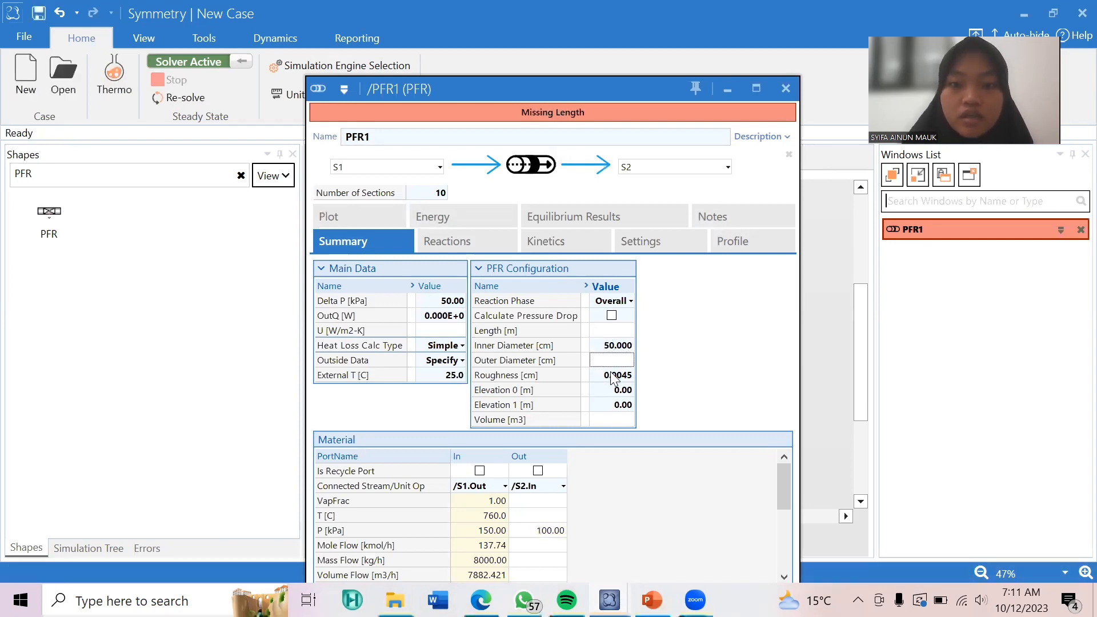
click(613, 377)
text(0)
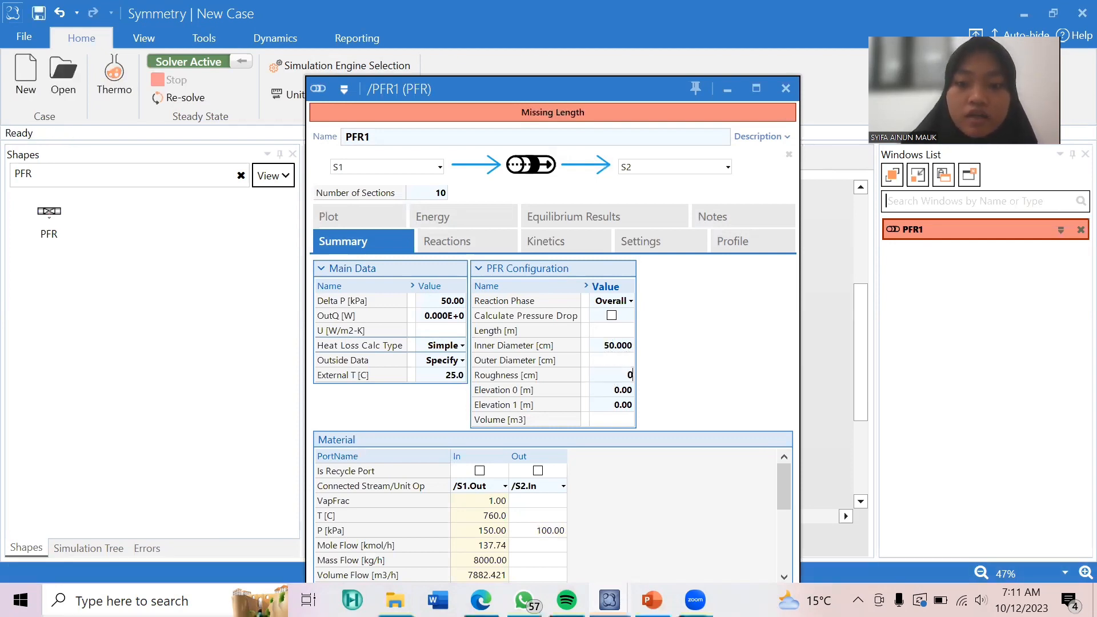
text(.01)
key(Return)
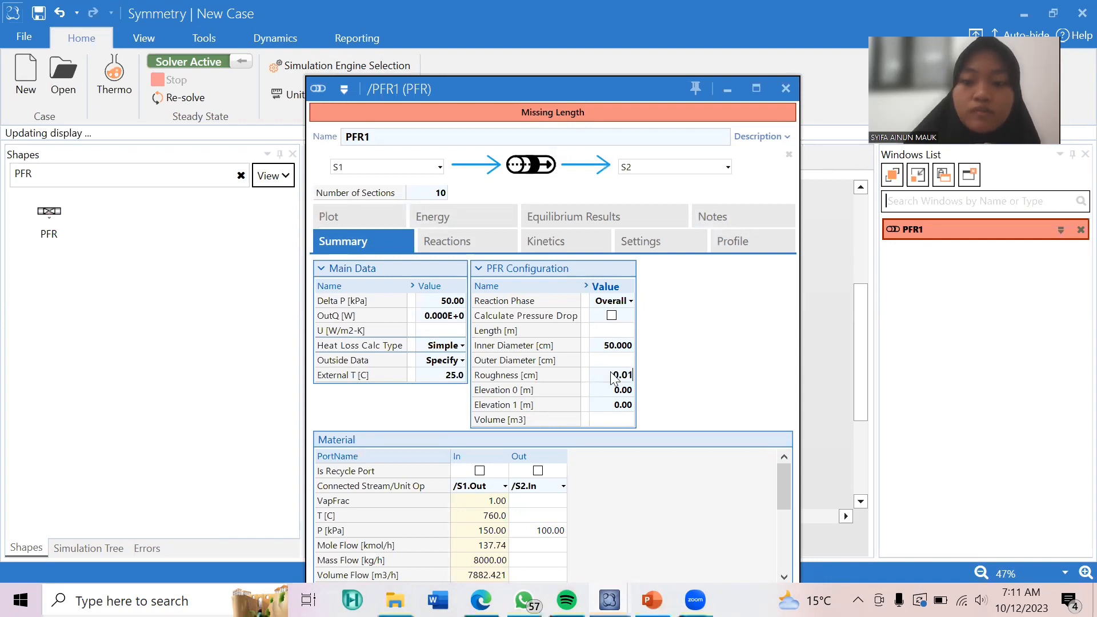
click(609, 421)
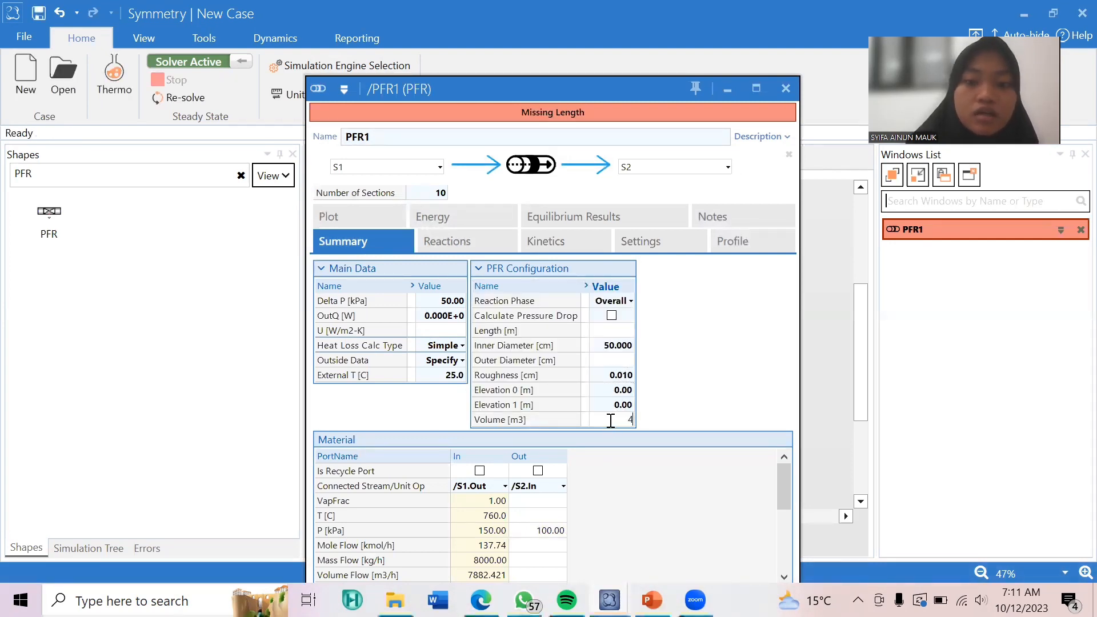
text(4)
key(Return)
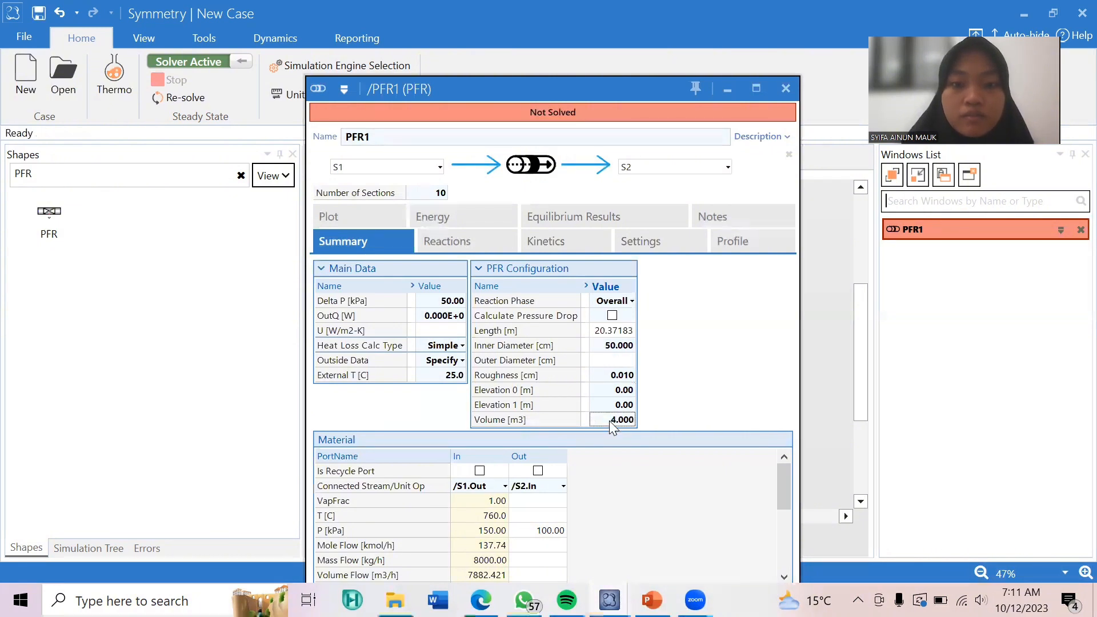
Add a reaction named RX_UTAMA to the PFR with ACETONE as its base component.
click(447, 246)
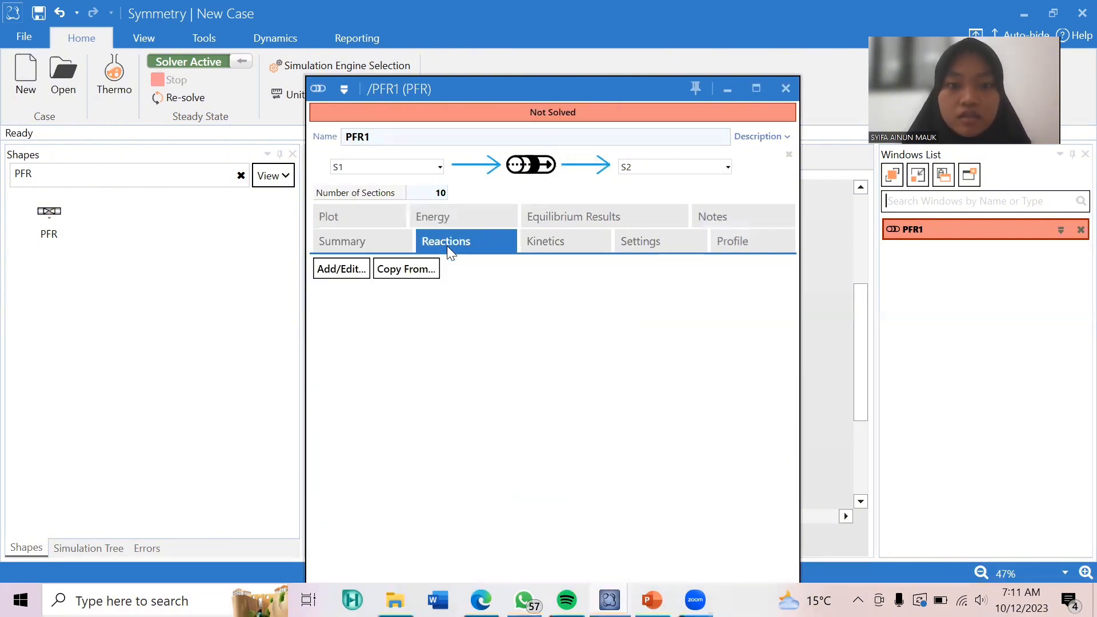
click(345, 275)
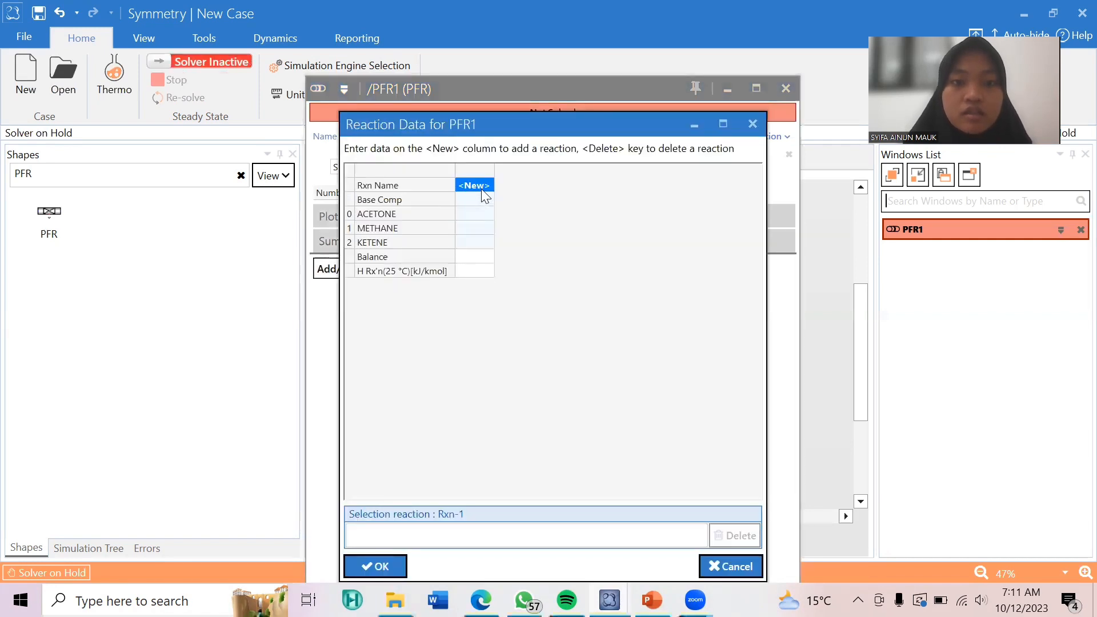
click(483, 187)
key(BackSpace)
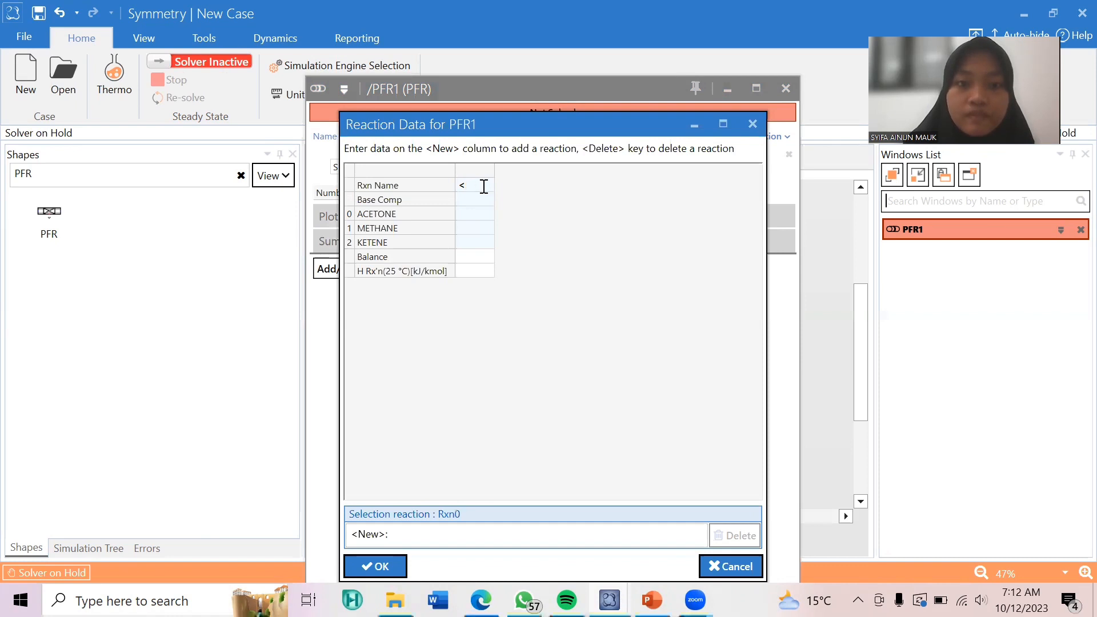
text(RX)
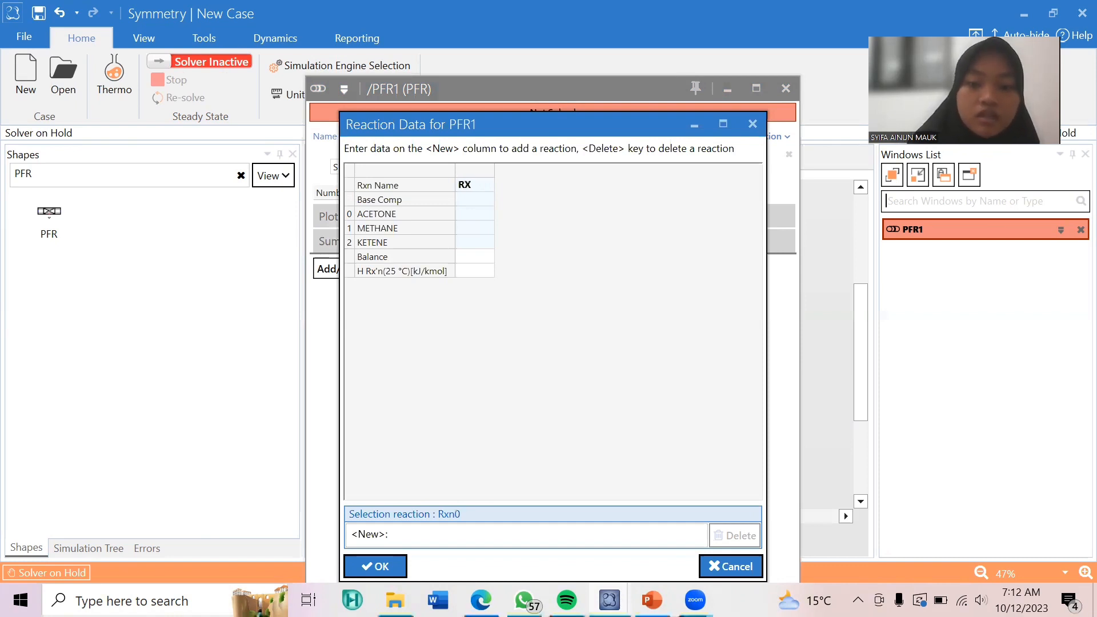
text(_UTA)
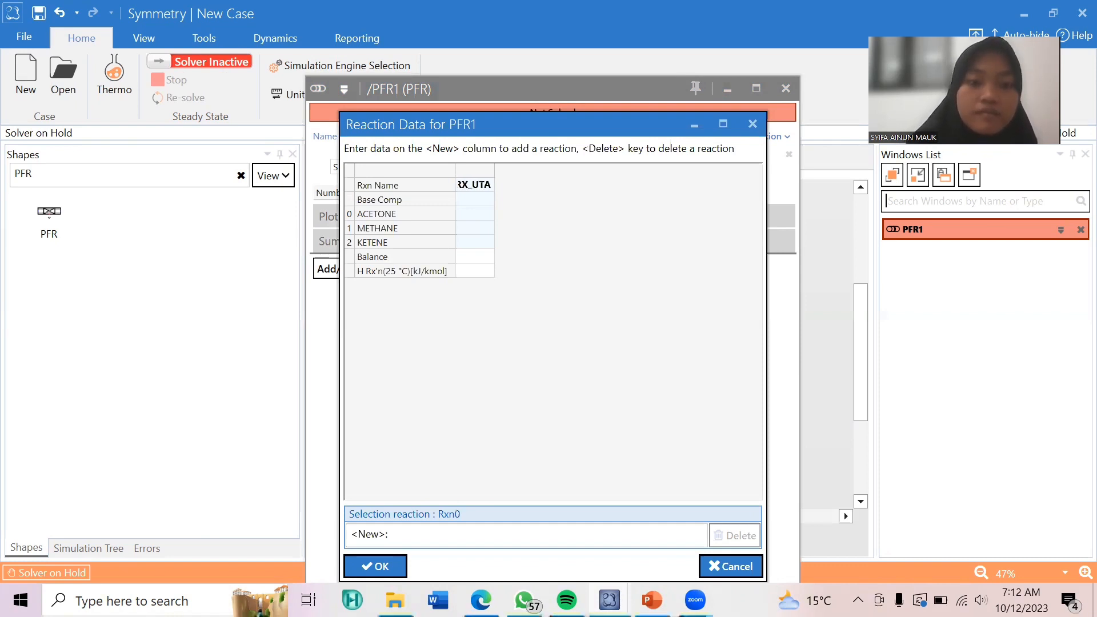
text(MA)
click(495, 196)
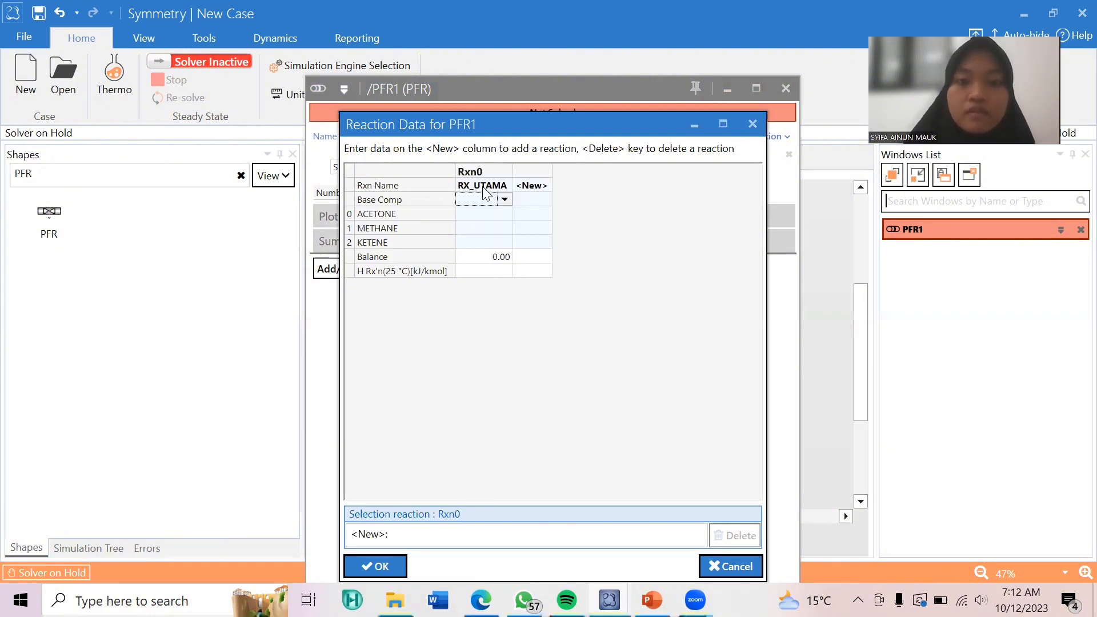
click(505, 199)
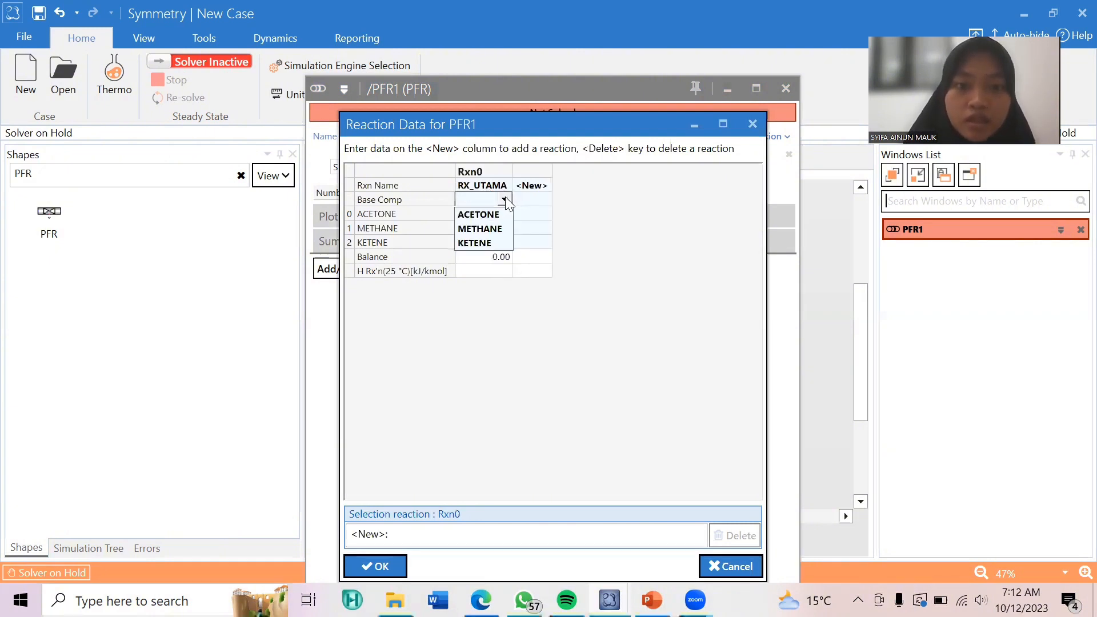
click(486, 213)
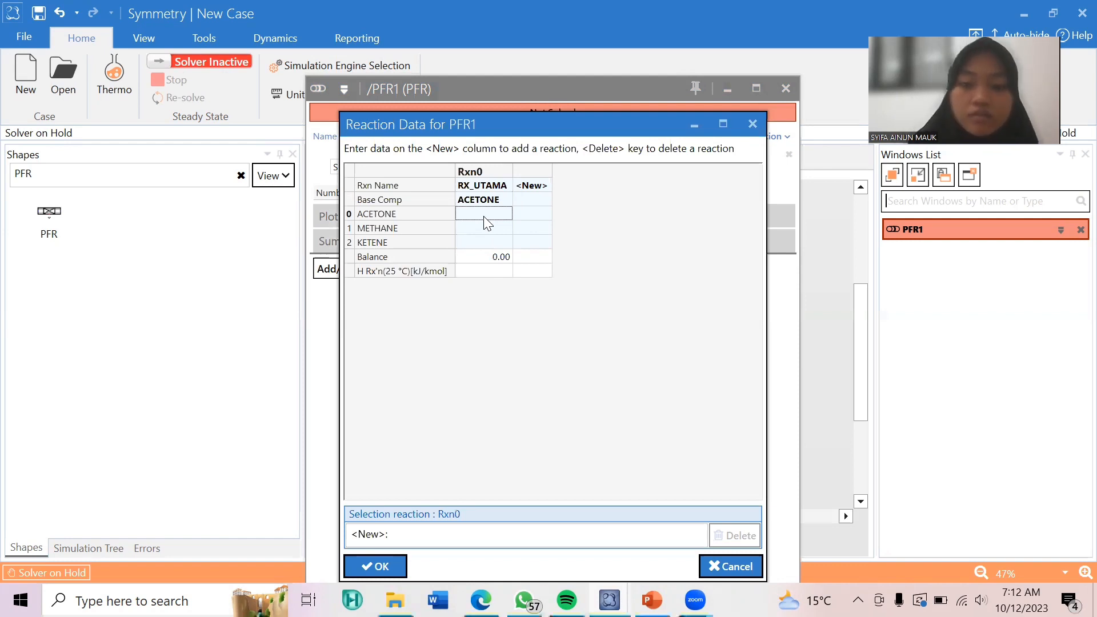
Set the stoichiometric coefficients of RX_UTAMA to -1 for acetone, 1 for methane and 1 for ketene, and accept the reaction data.
text(-1)
key(Return)
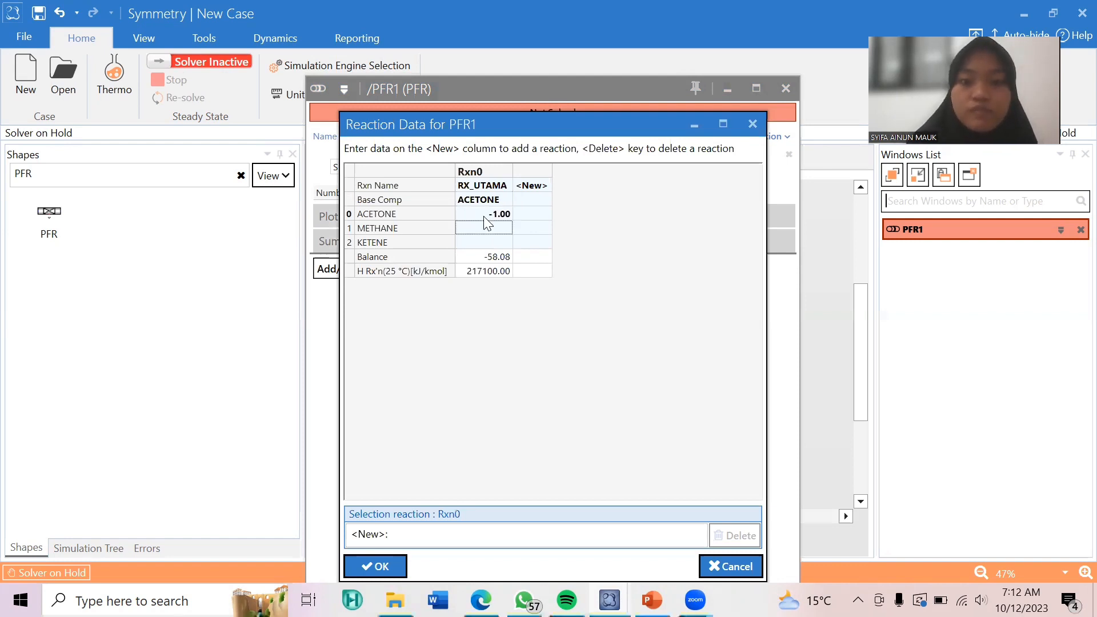
text(1)
key(Return)
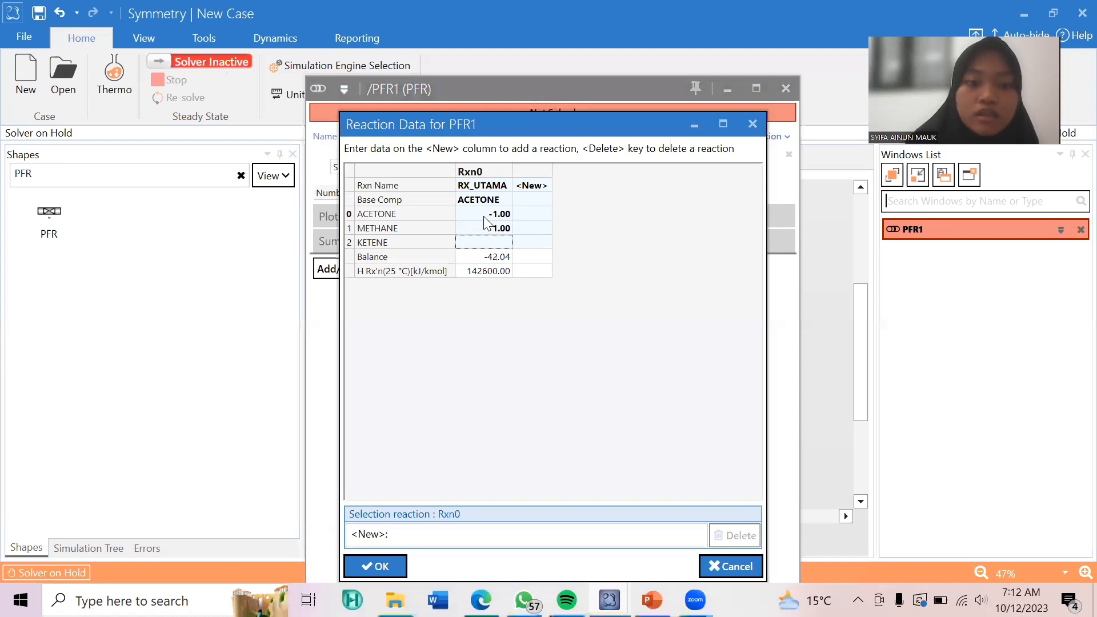
text(1)
key(Return)
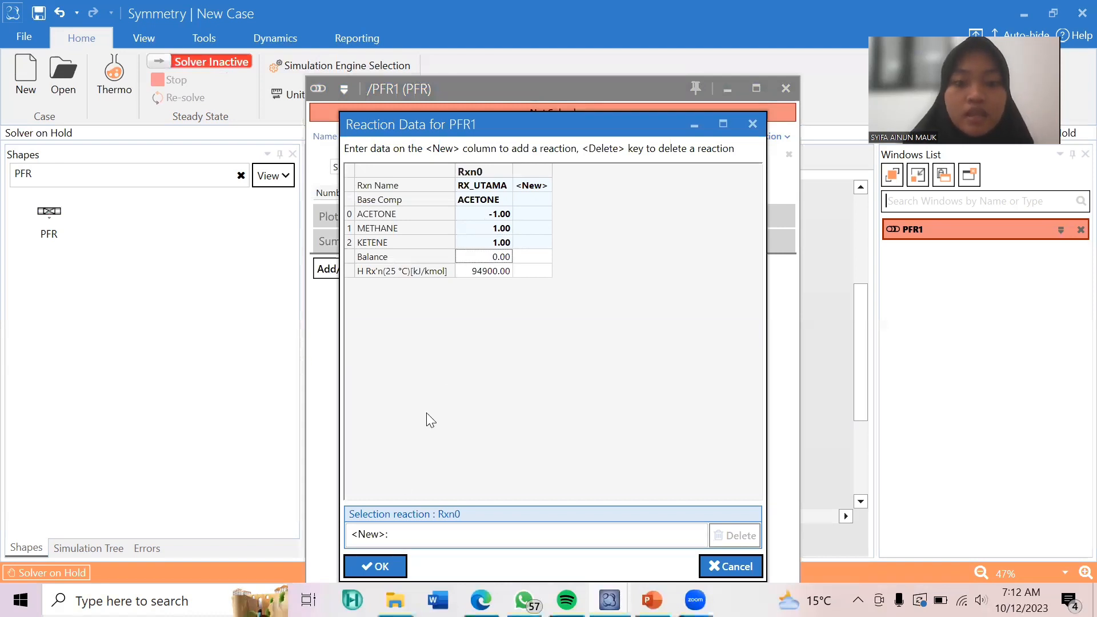
click(378, 566)
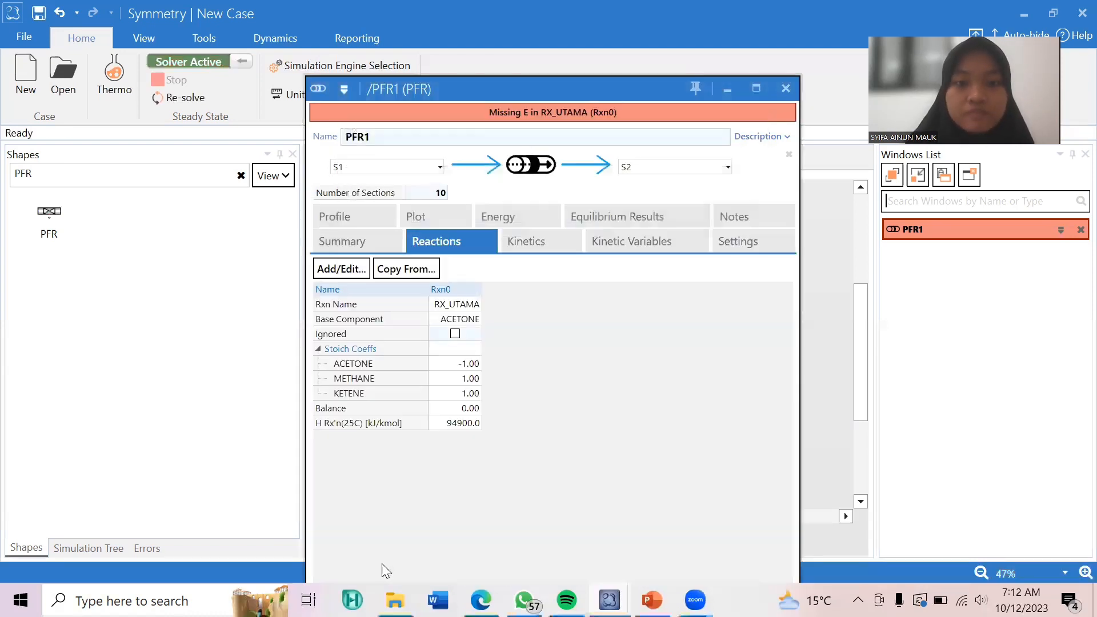
Specify the forward kinetics of RX_UTAMA with A of 8.2E14, E of 285000 kJ/kmol and a reaction order of 1 for acetone.
click(526, 248)
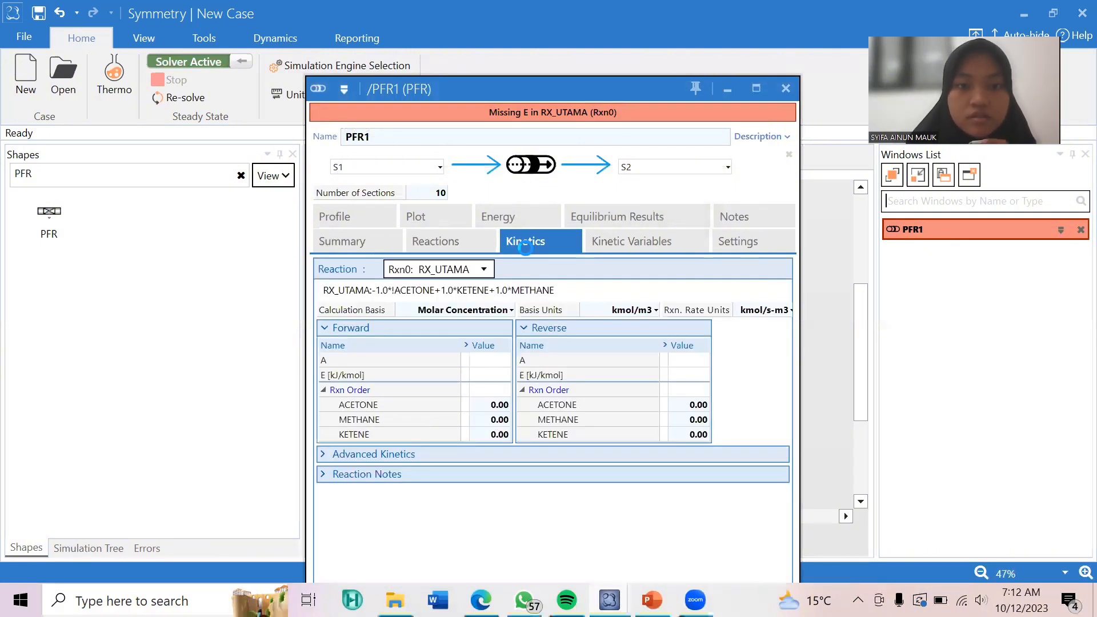
click(489, 361)
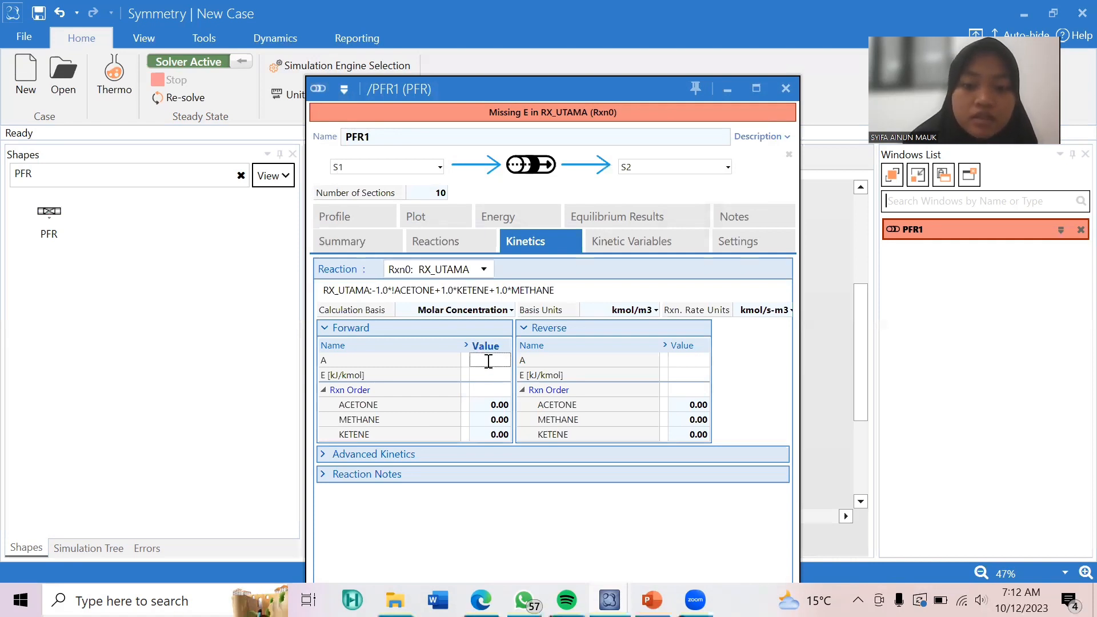
text(8.2E)
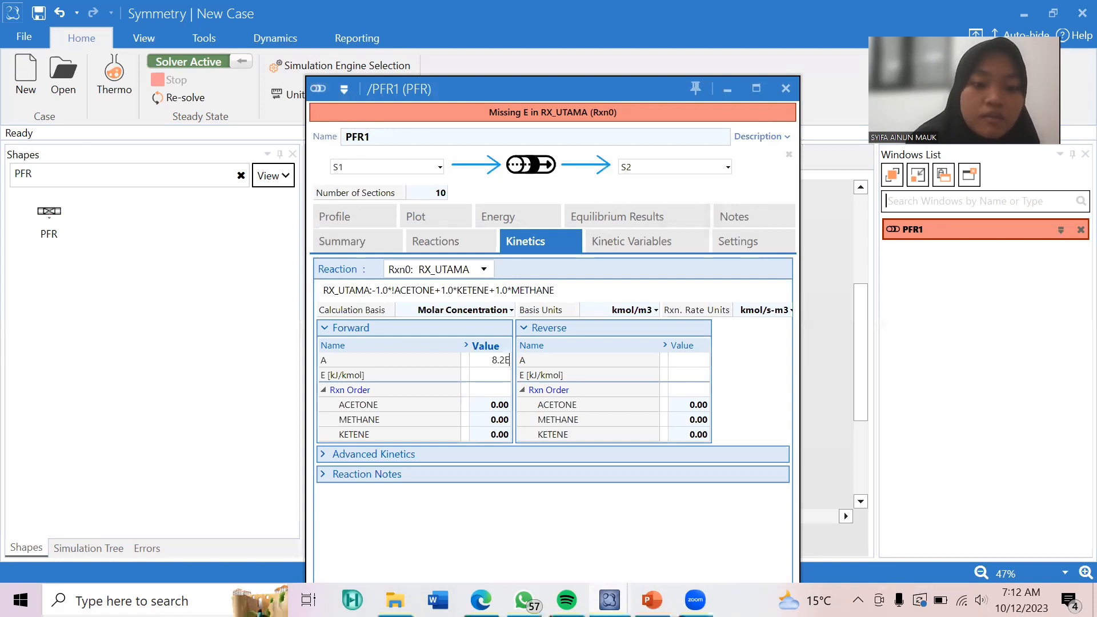
text(14)
key(Return)
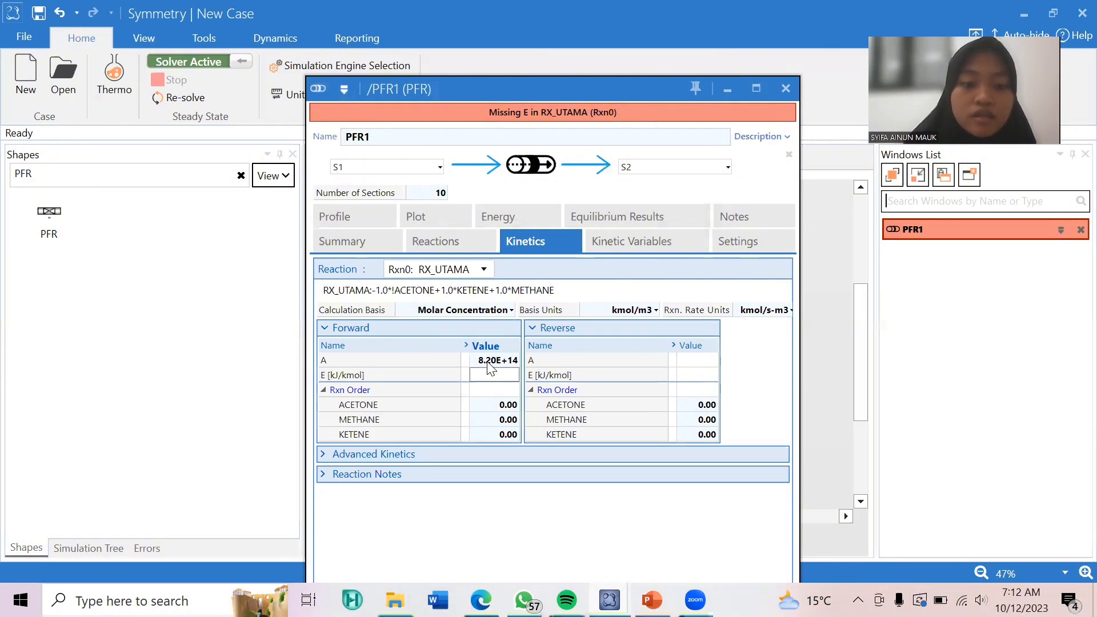
text(285)
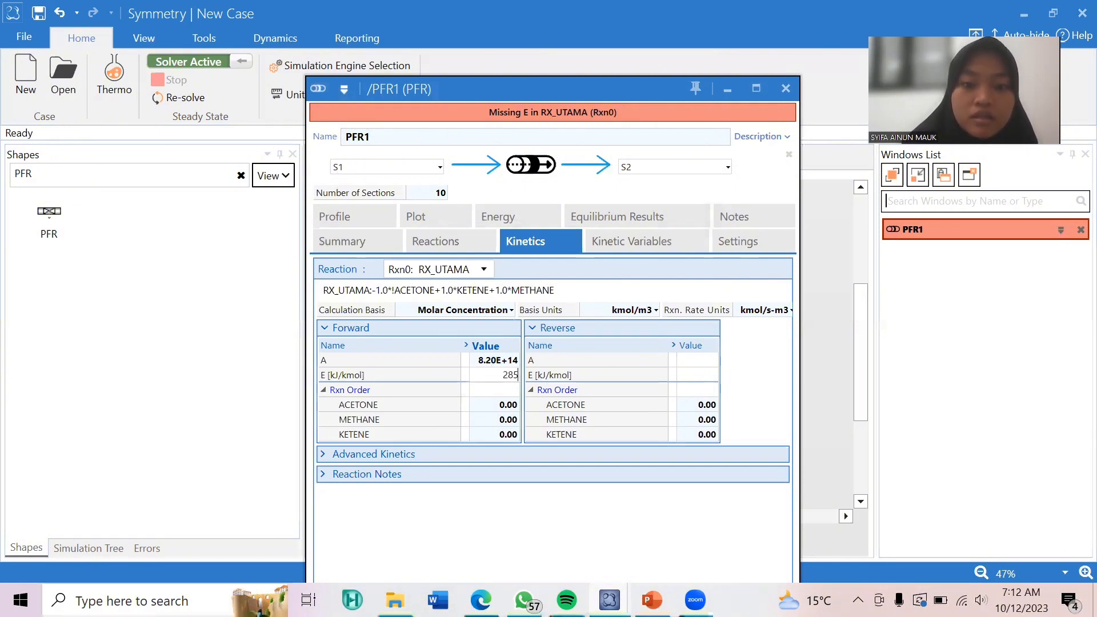
text(000)
key(Return)
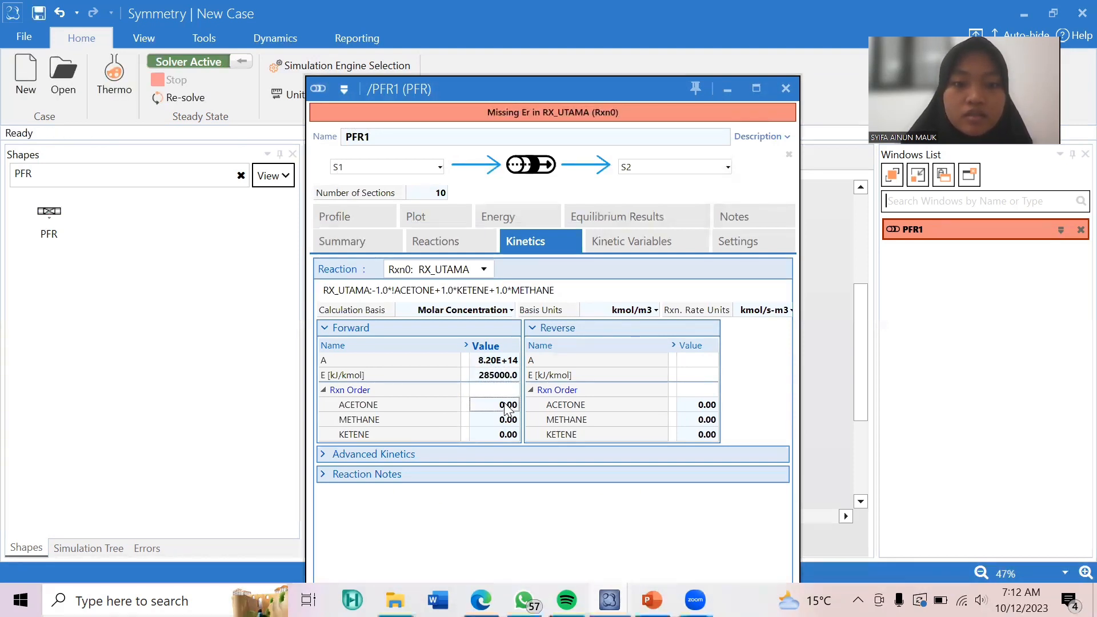
text(1)
key(Return)
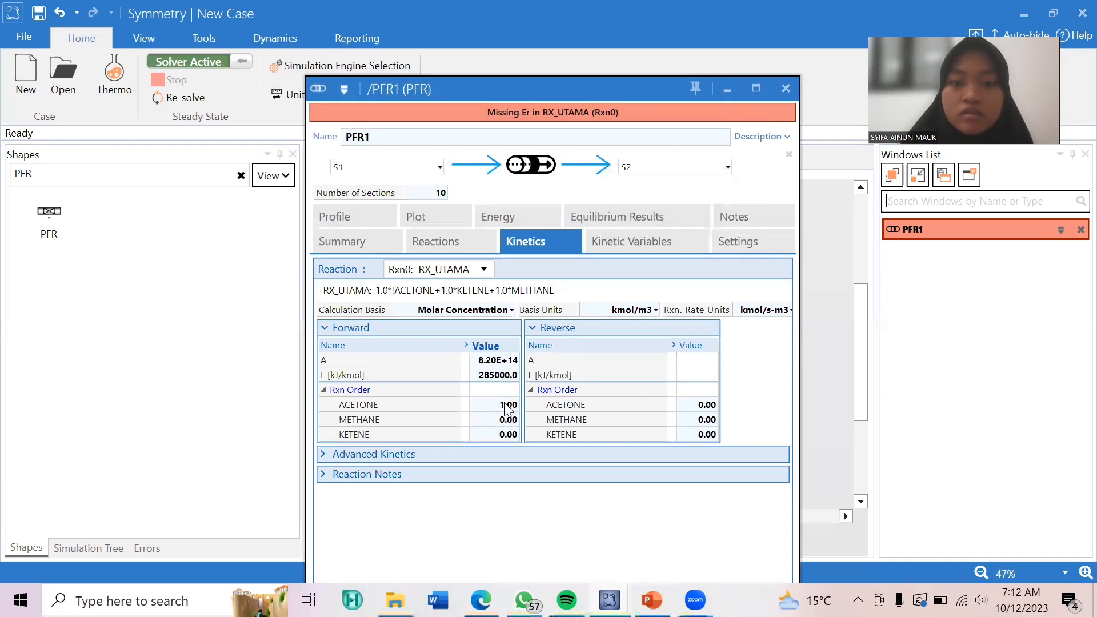
Set the reverse kinetics A and E of RX_UTAMA to 0 and close the PFR's settings.
click(698, 364)
text(0)
key(Return)
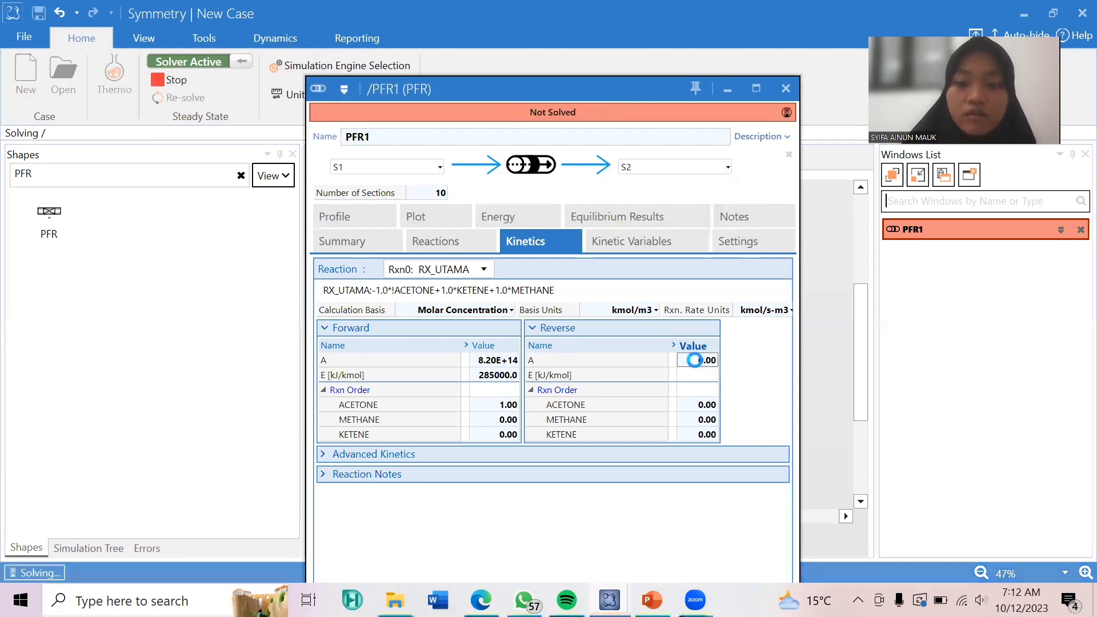
key(Return)
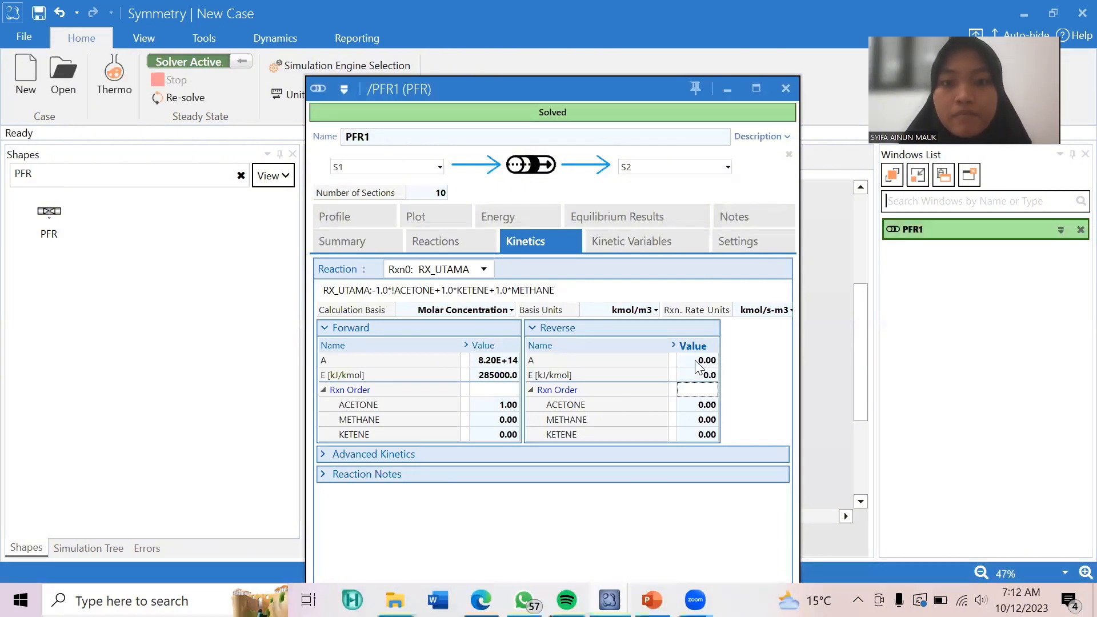
click(785, 90)
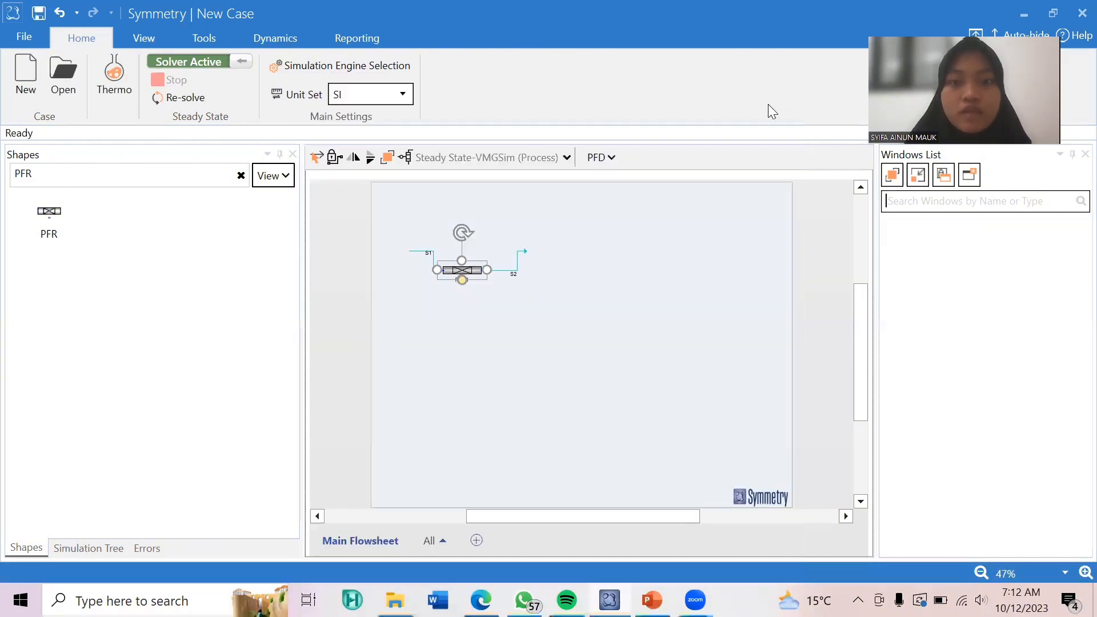
click(409, 342)
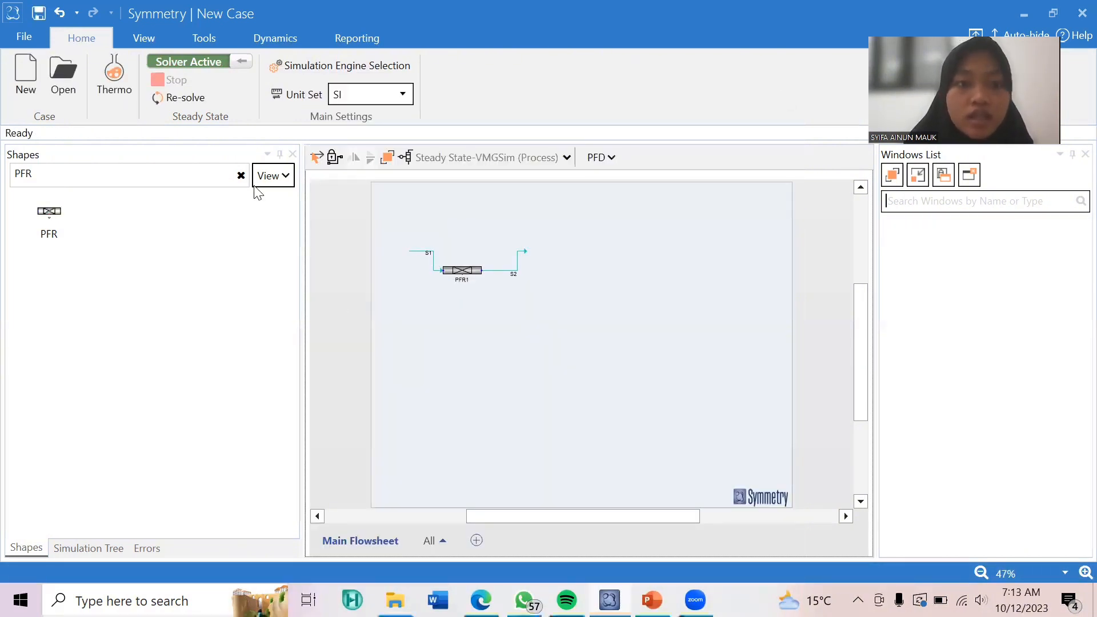
Place a Process Calculator on the flowsheet below the PFR and open it.
click(241, 178)
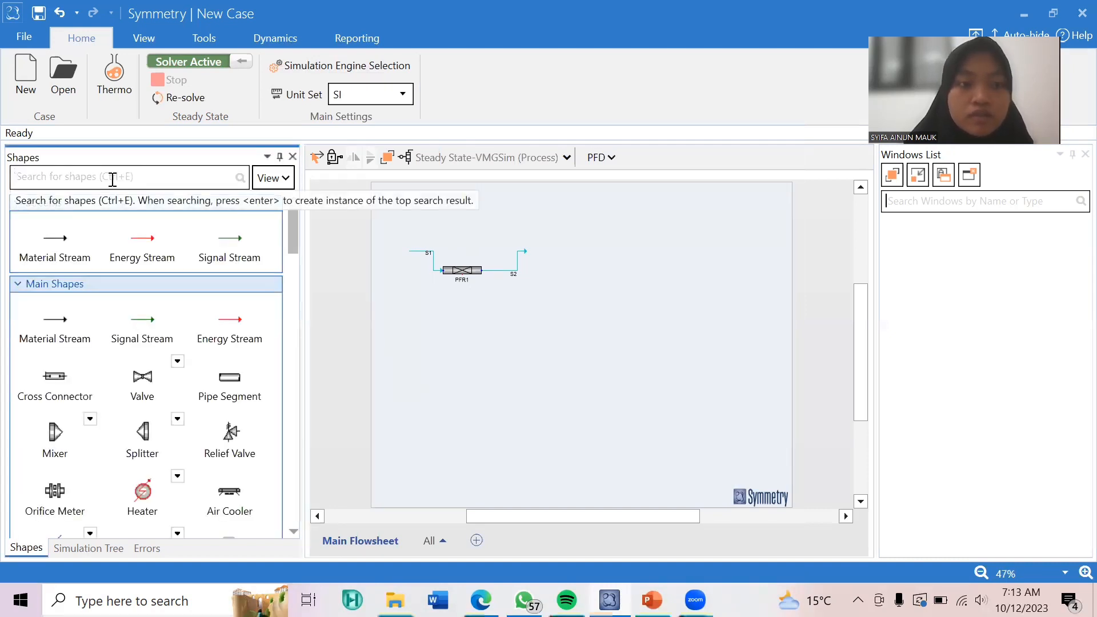
text(CALC)
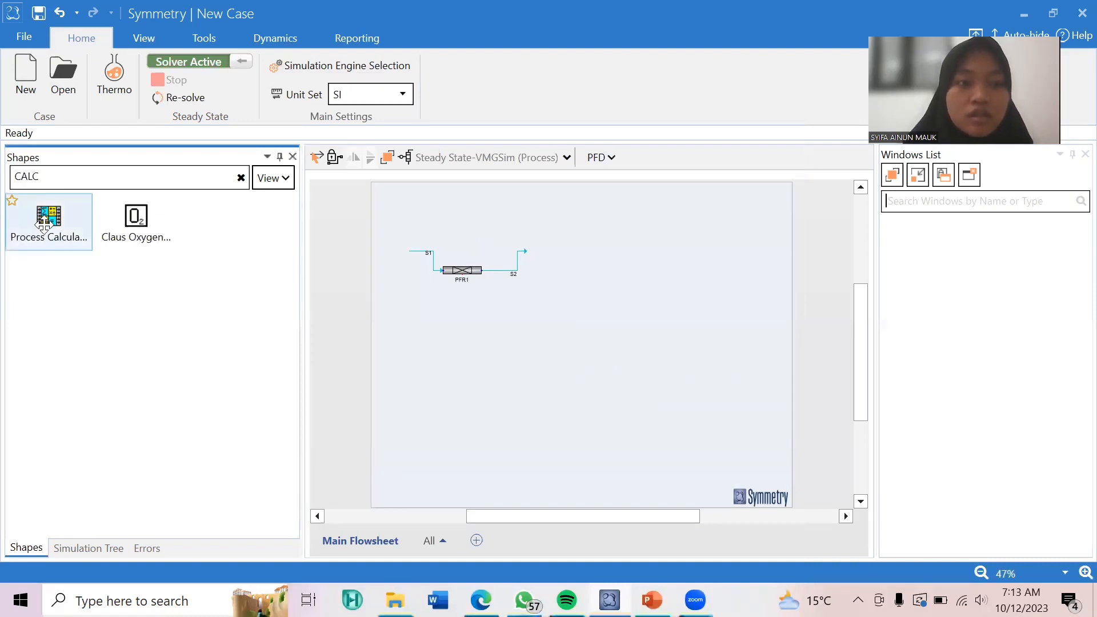
drag(47, 217, 467, 331)
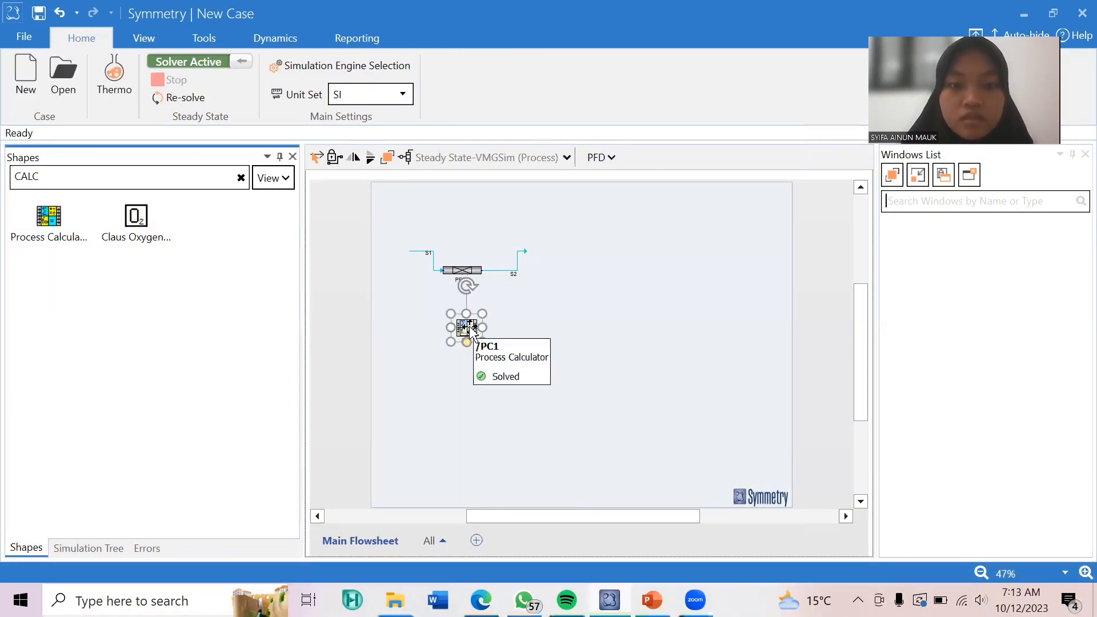
double_click(470, 327)
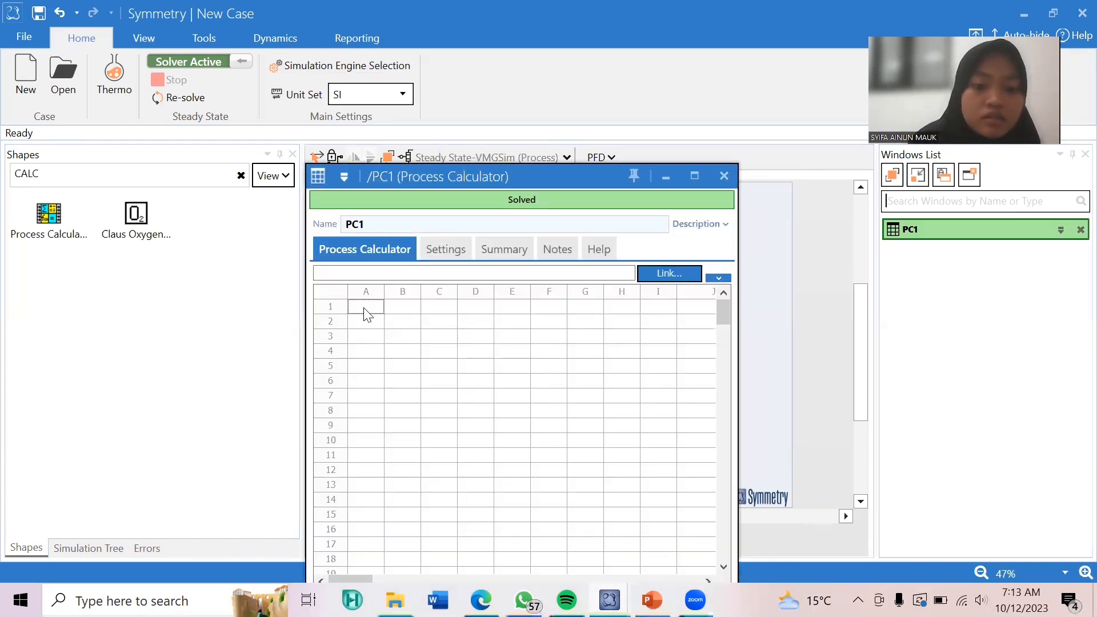
Label cells A1 and A2 of the Process Calculator FA0 and FA.
text(FA)
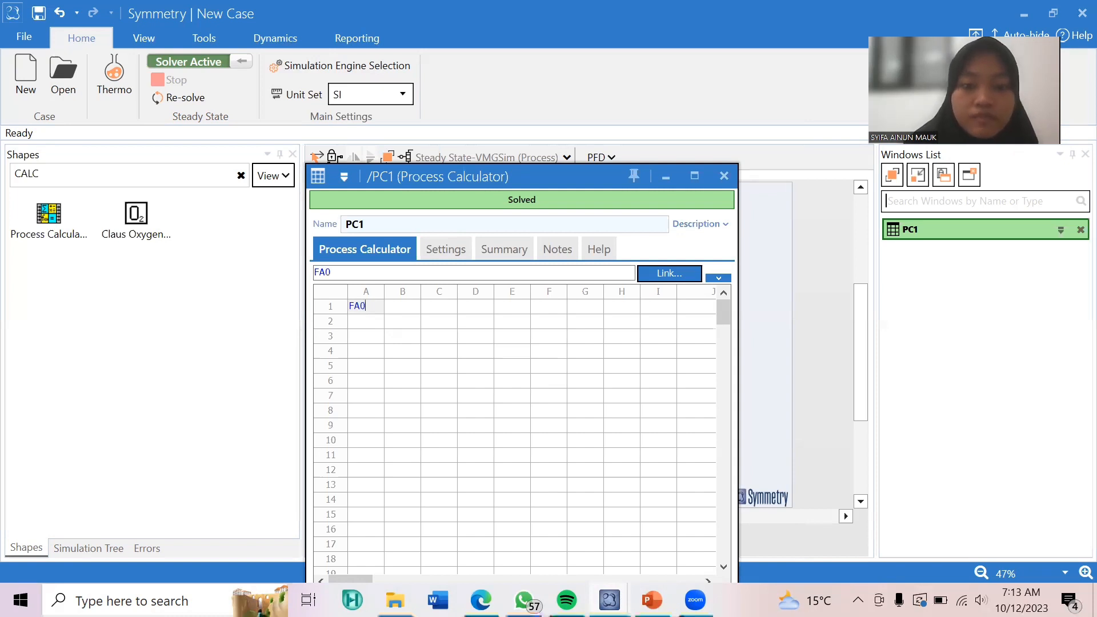
text(0)
key(Return)
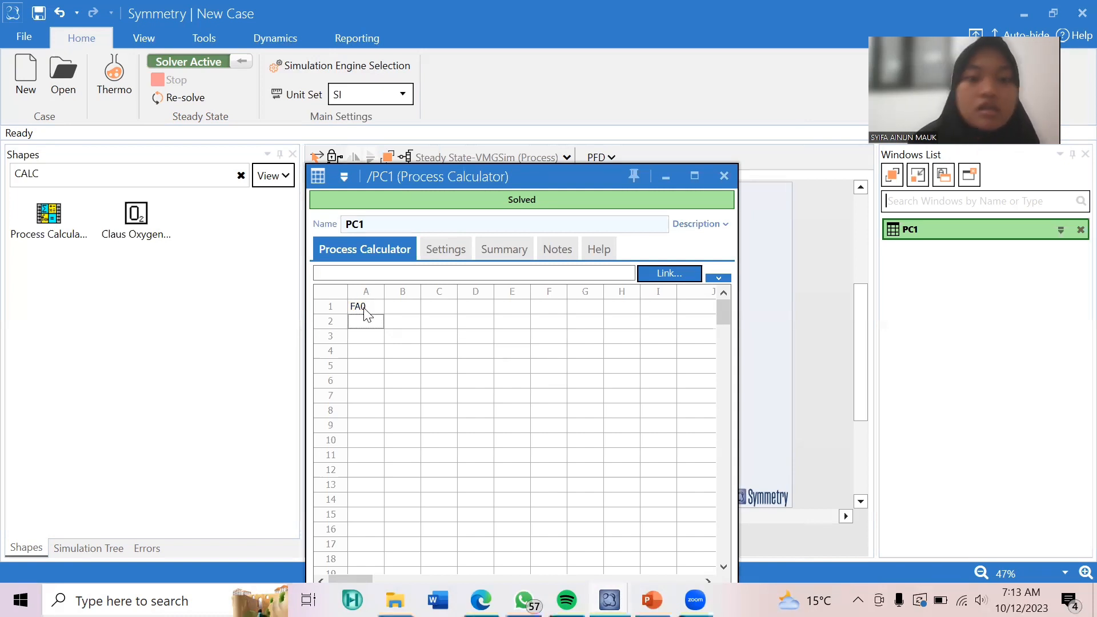
text(FA)
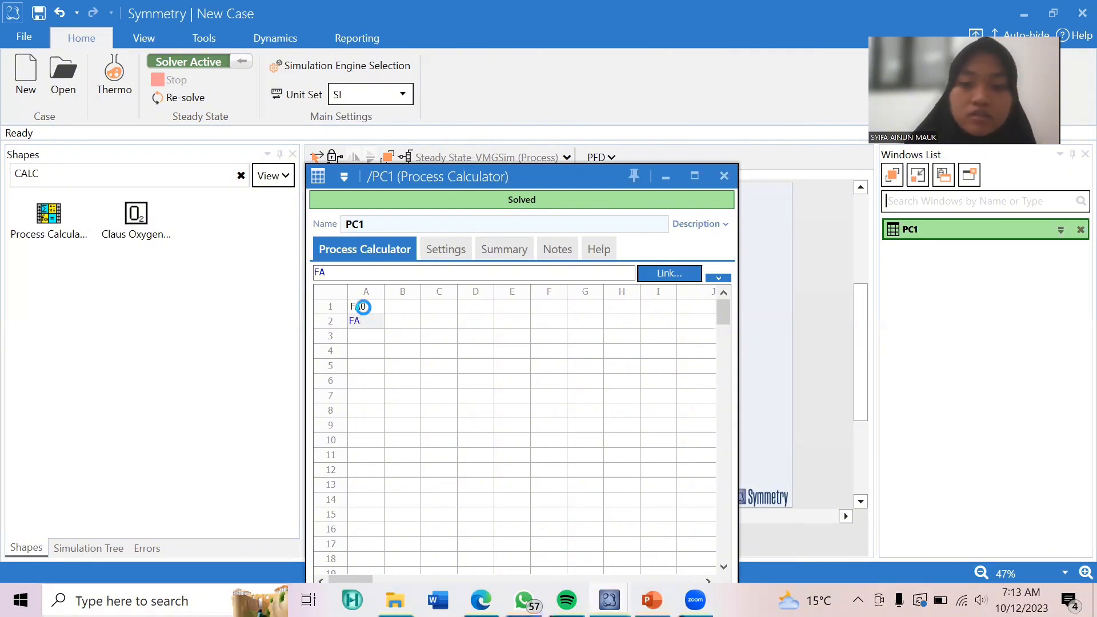
key(Return)
Link cell B1 to the mole flow at the inlet of stream S1.
click(412, 308)
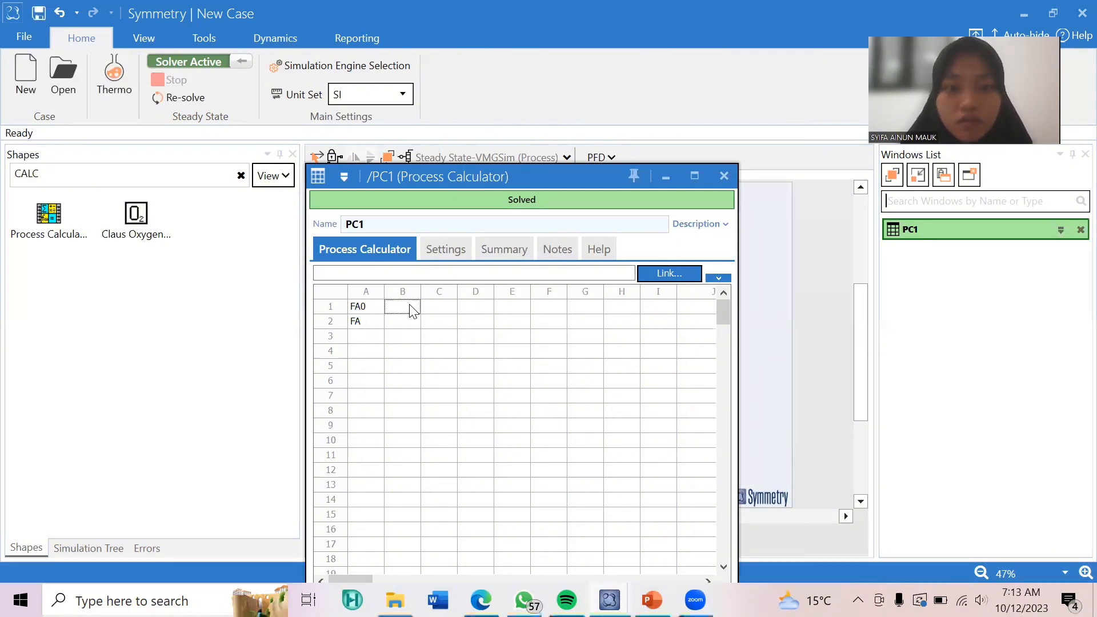
click(651, 279)
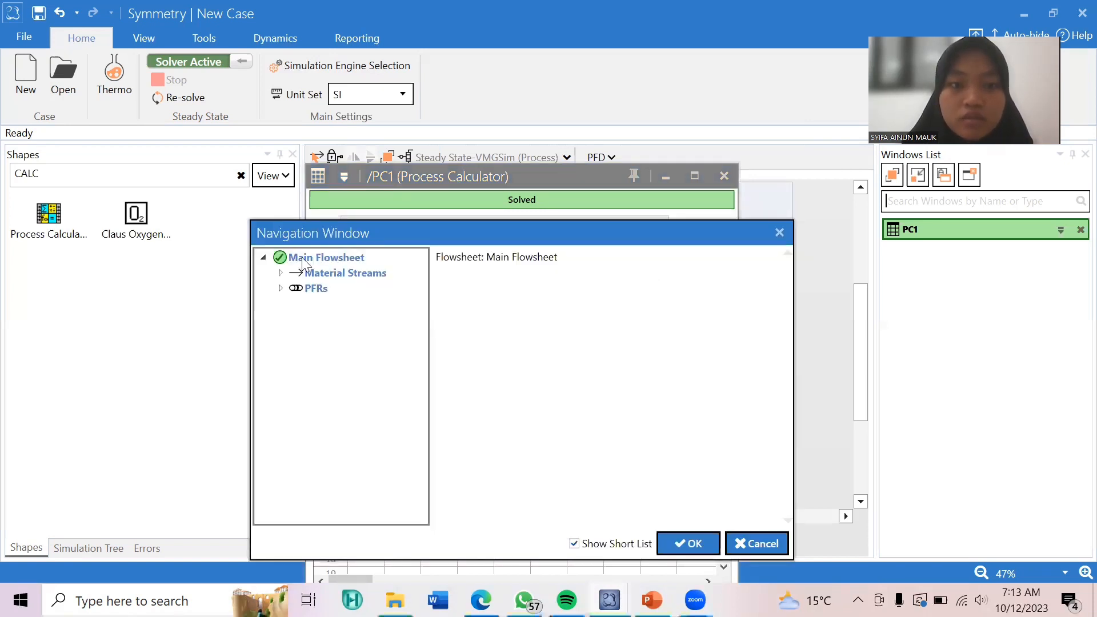
click(280, 274)
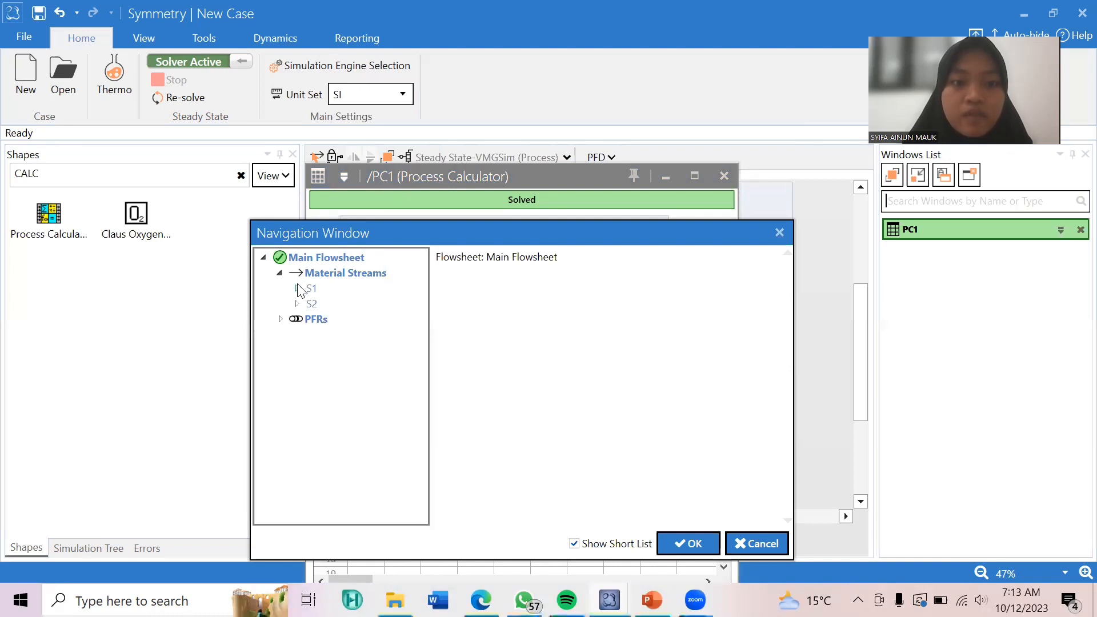
click(296, 288)
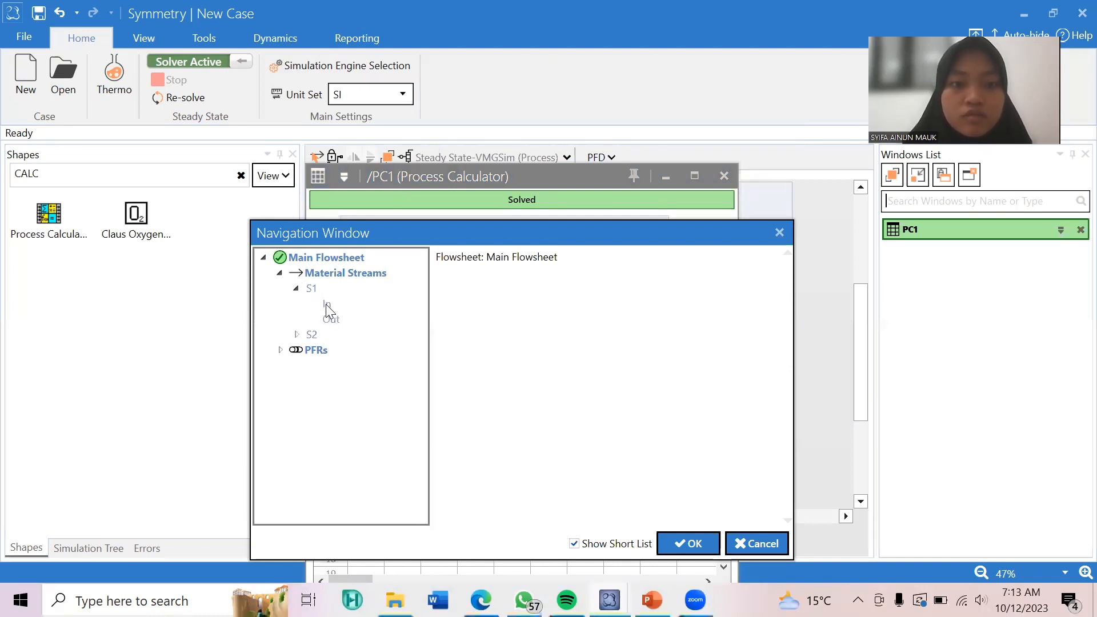
click(327, 305)
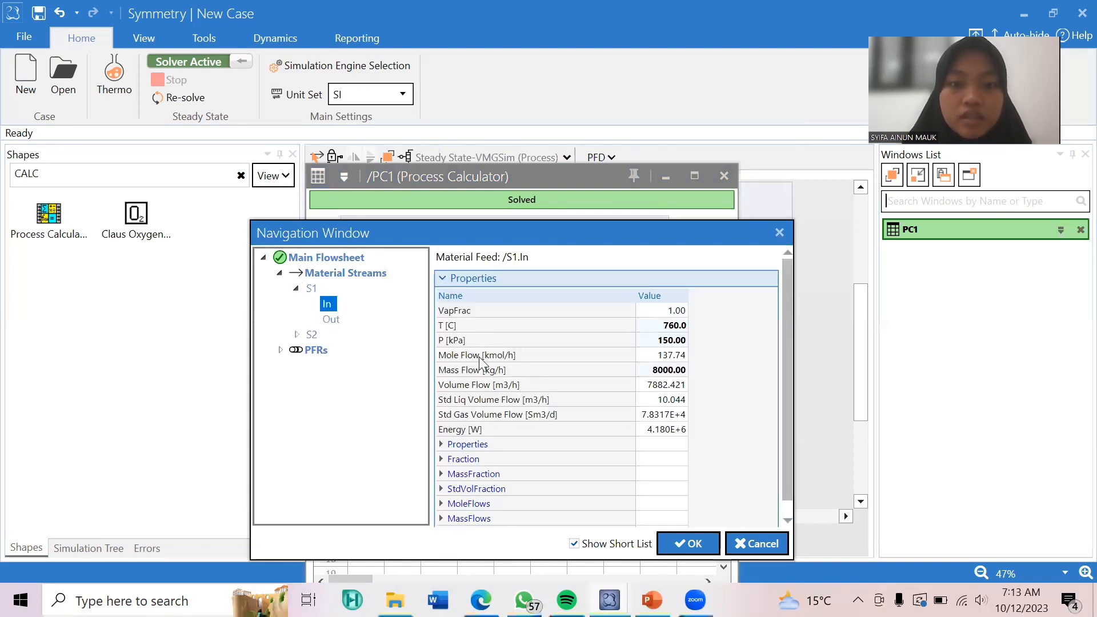
click(642, 355)
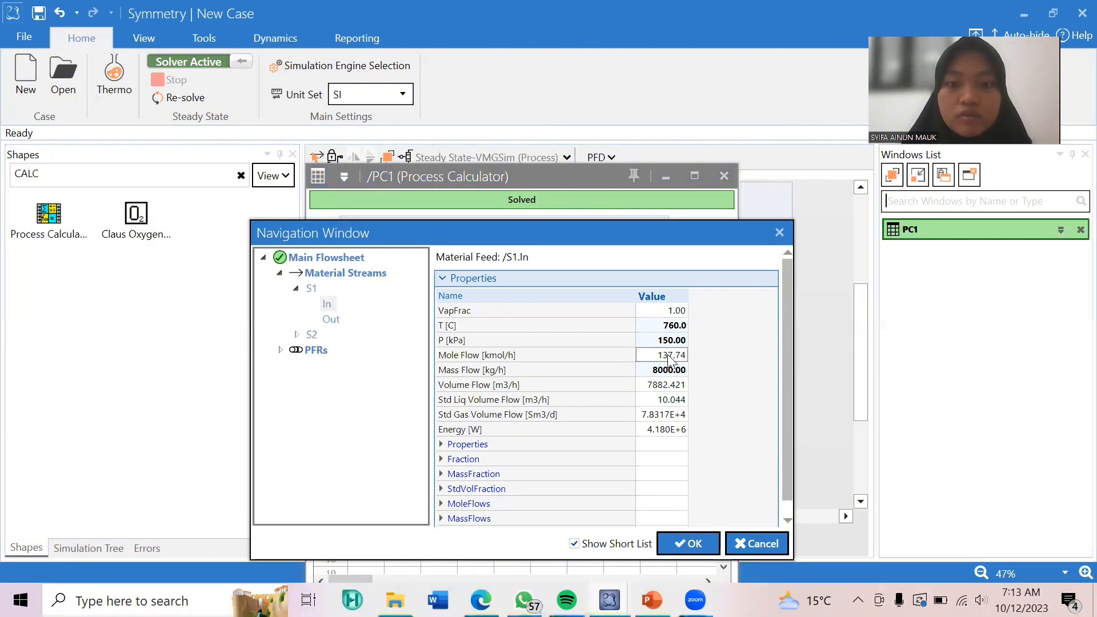
click(700, 551)
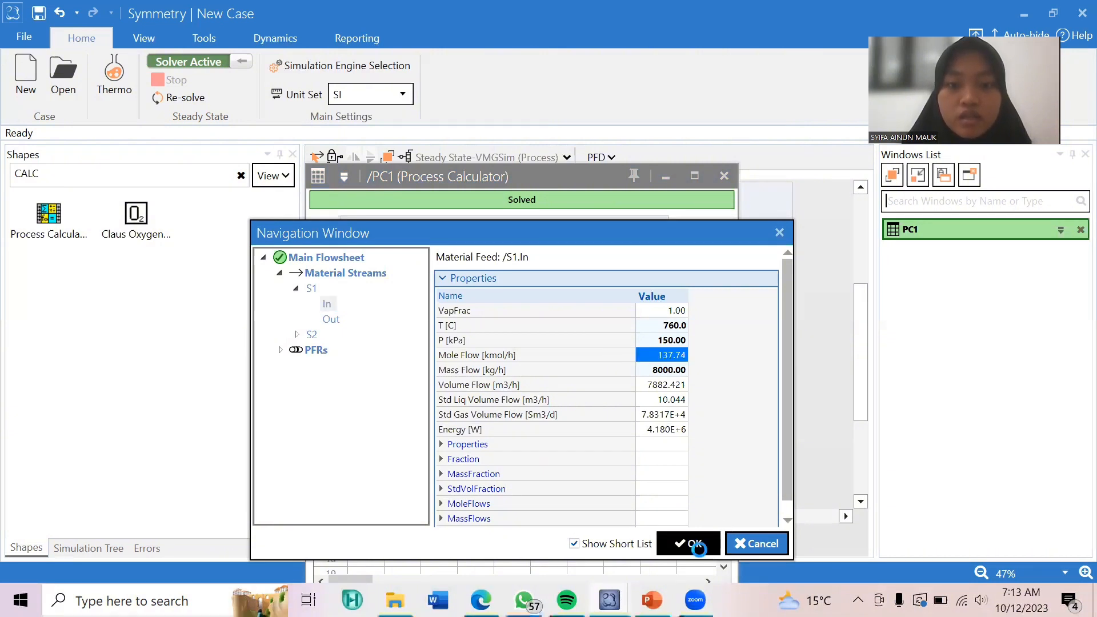
Link cell B2 to the acetone mole flow at the inlet of stream S2.
click(407, 325)
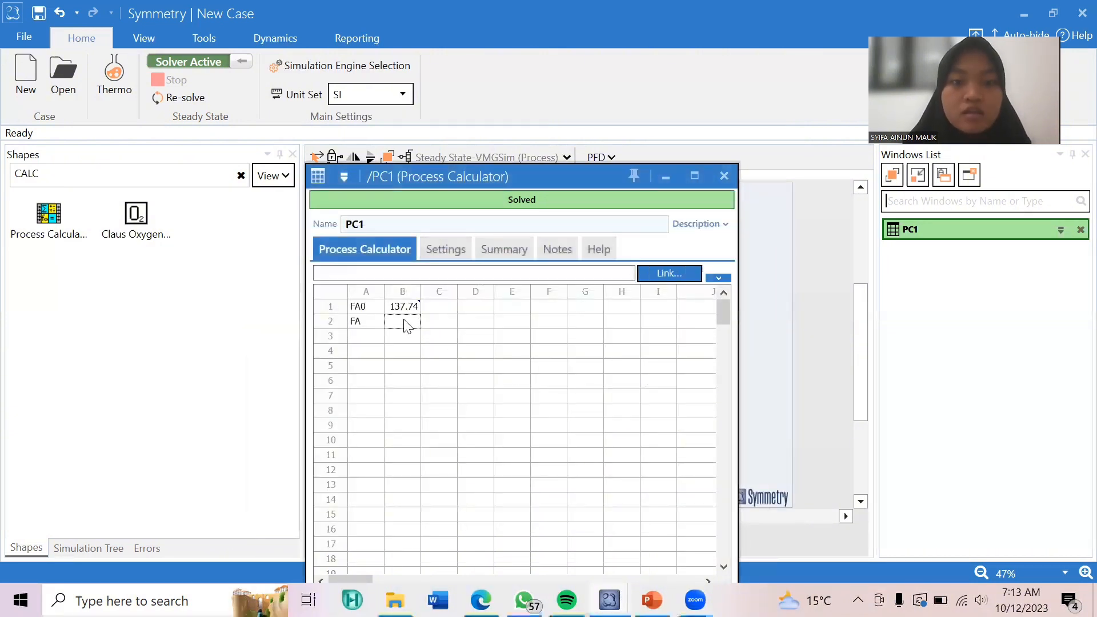
click(664, 275)
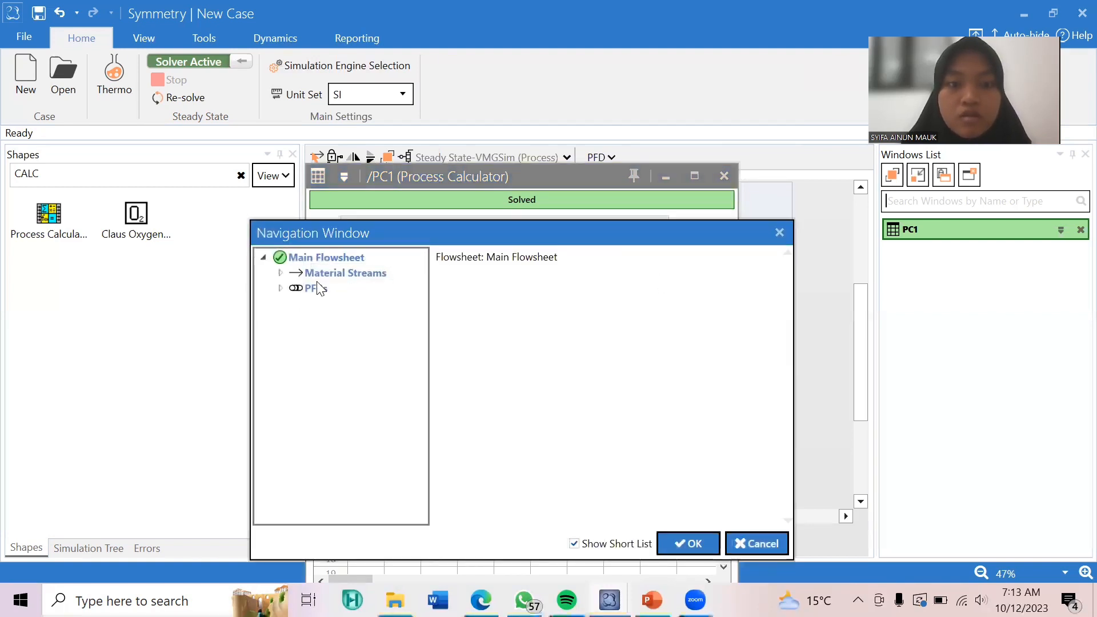
click(280, 272)
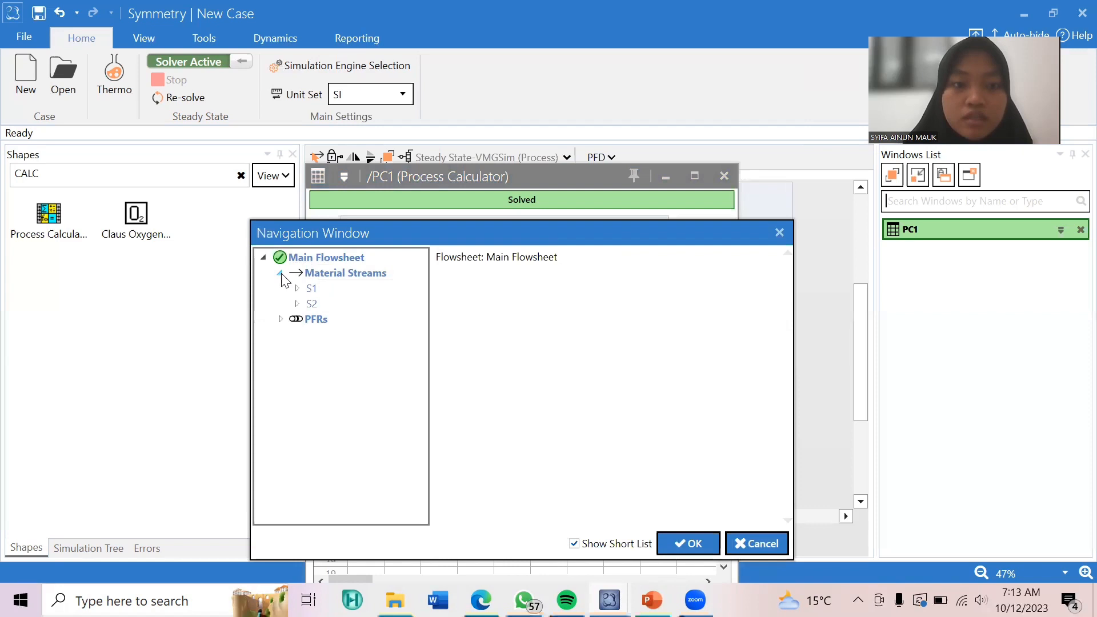
click(296, 303)
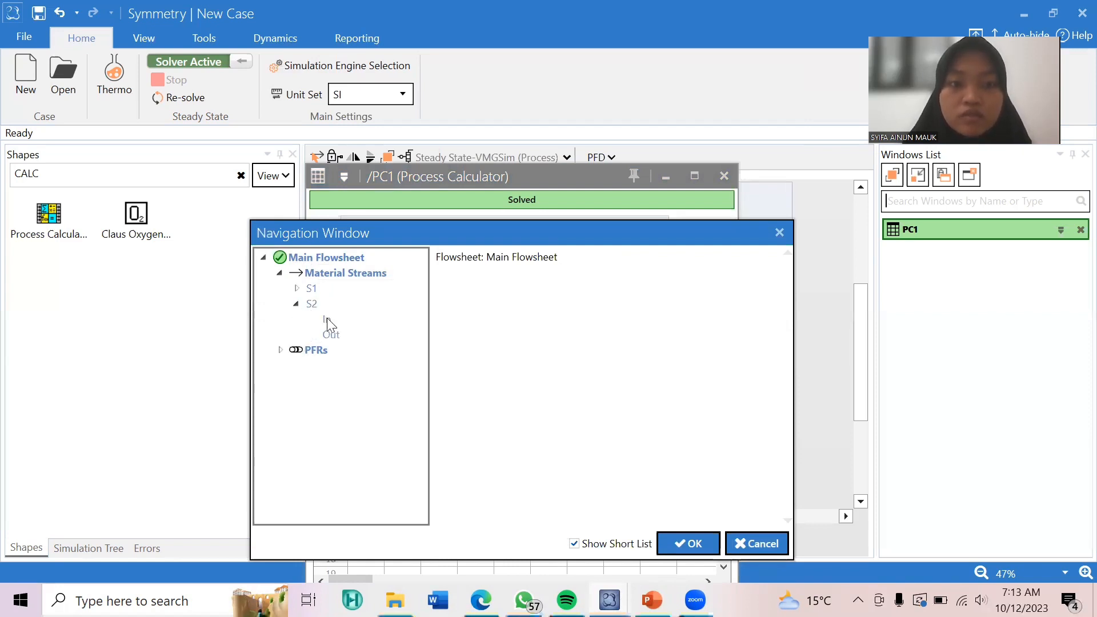
click(327, 320)
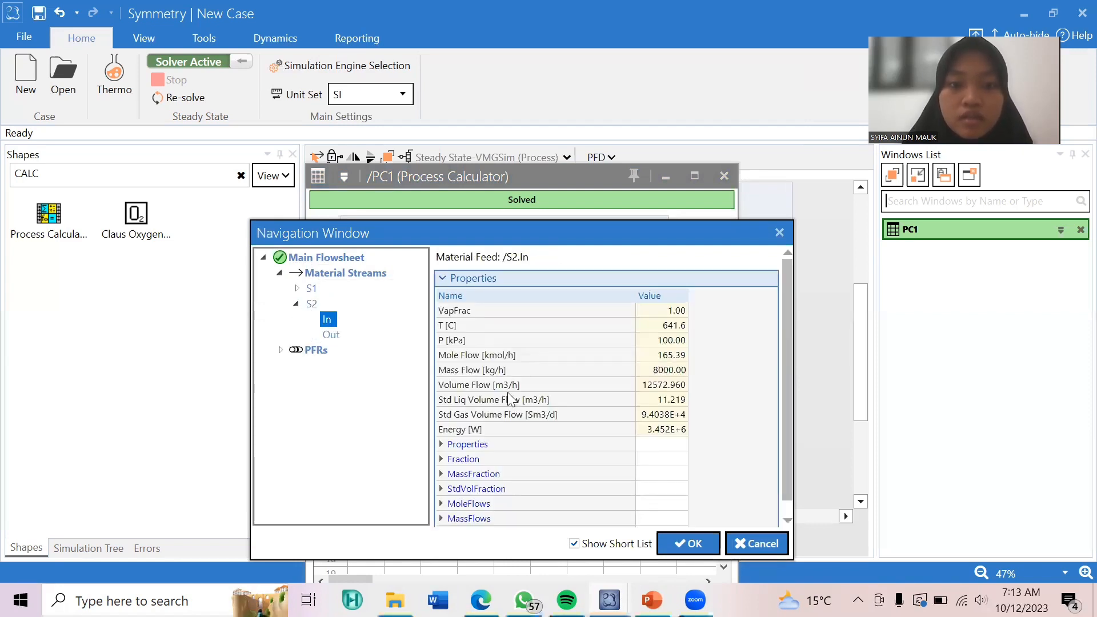
click(442, 504)
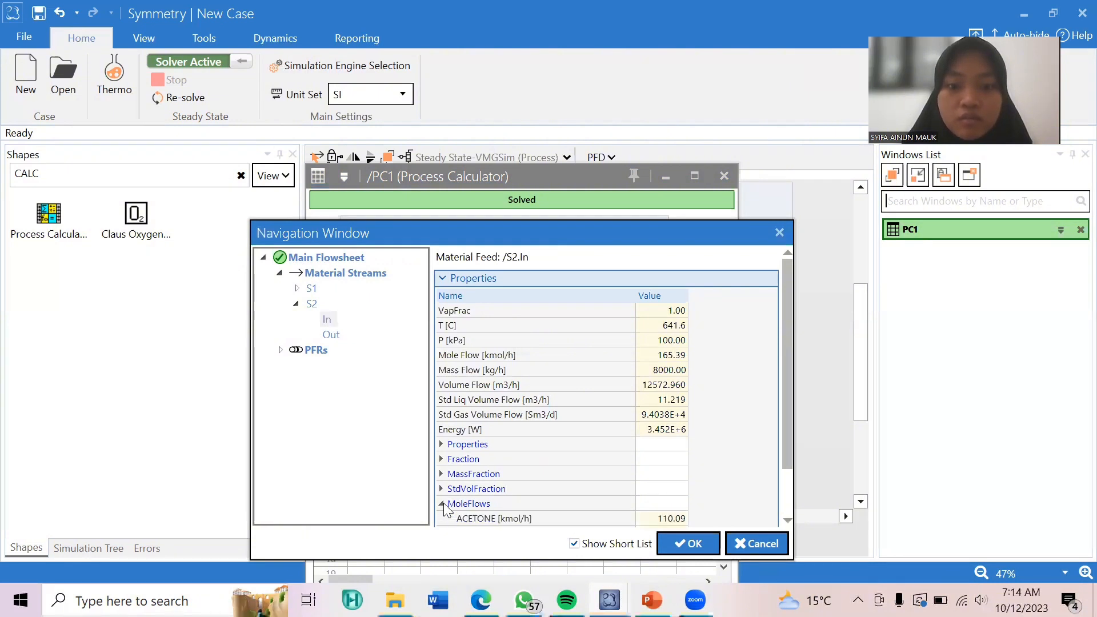
click(677, 519)
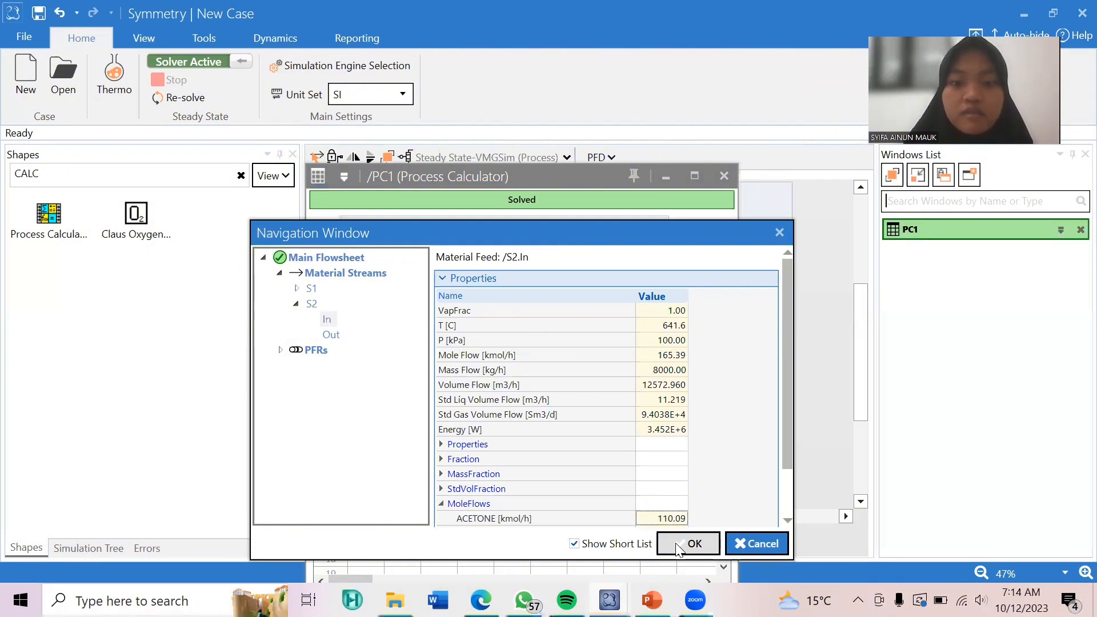
click(678, 548)
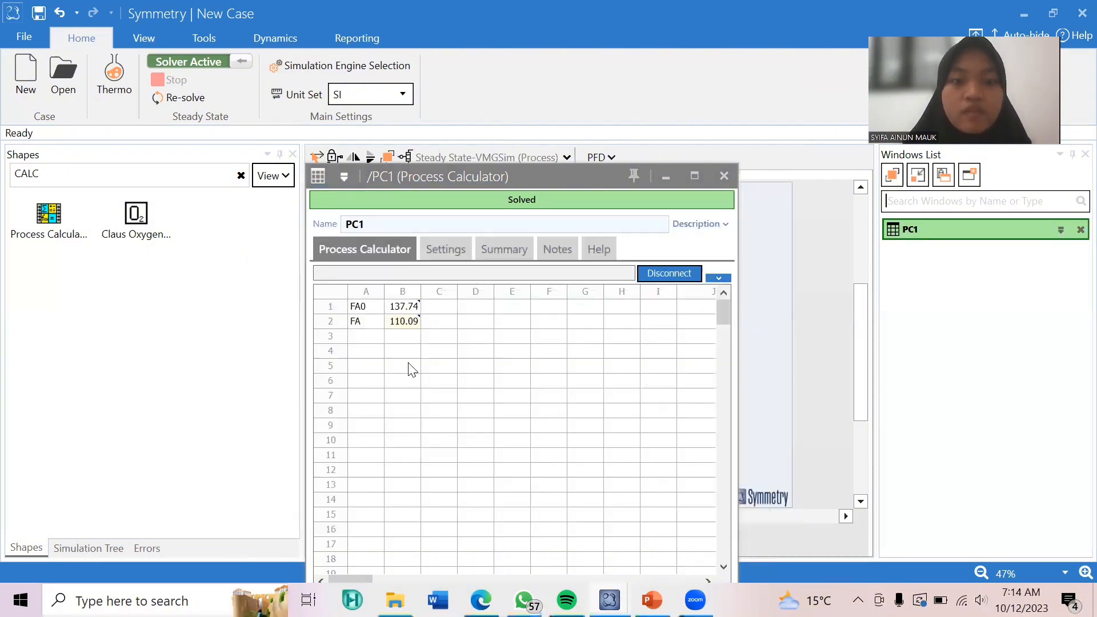
Label cell A3 X and calculate the conversion in B3 with the formula =(B1-B2)/B1.
click(376, 342)
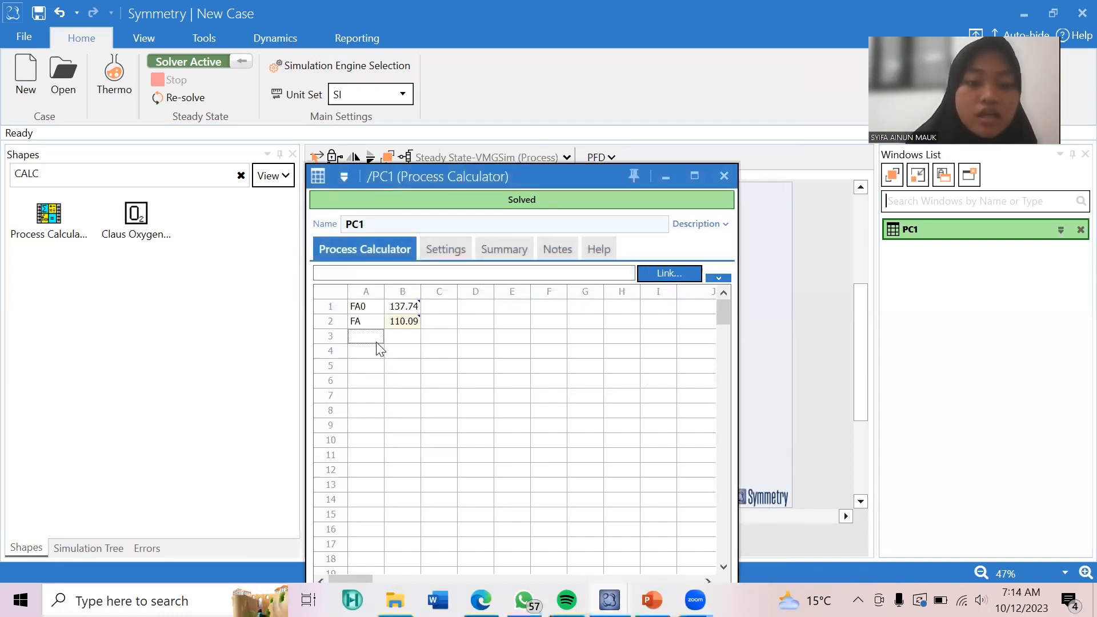
text(X)
key(Tab)
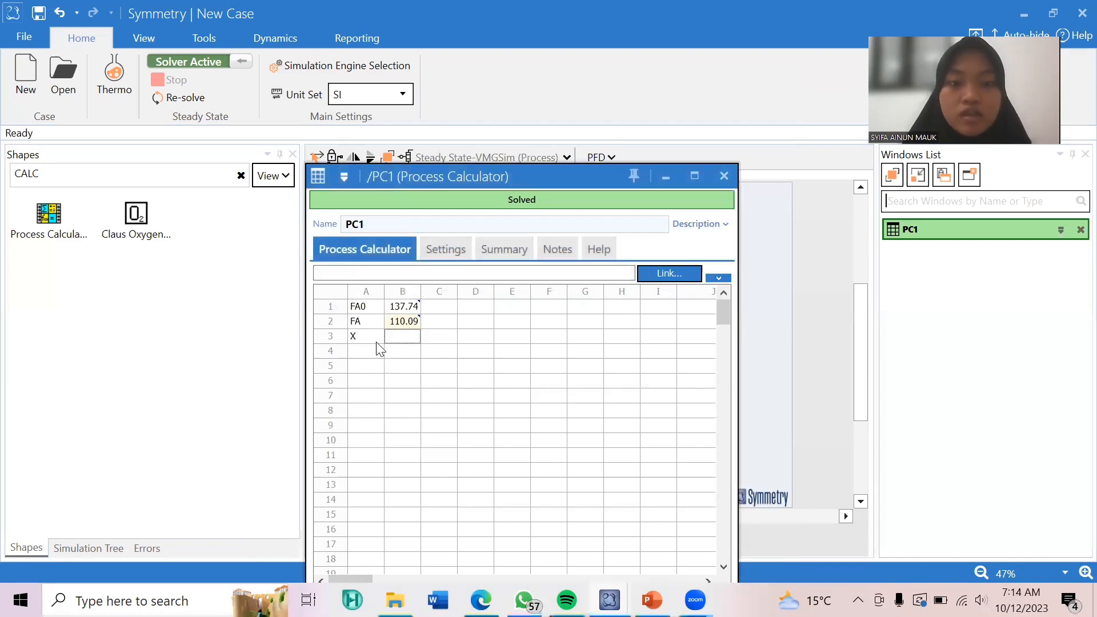
text(=()
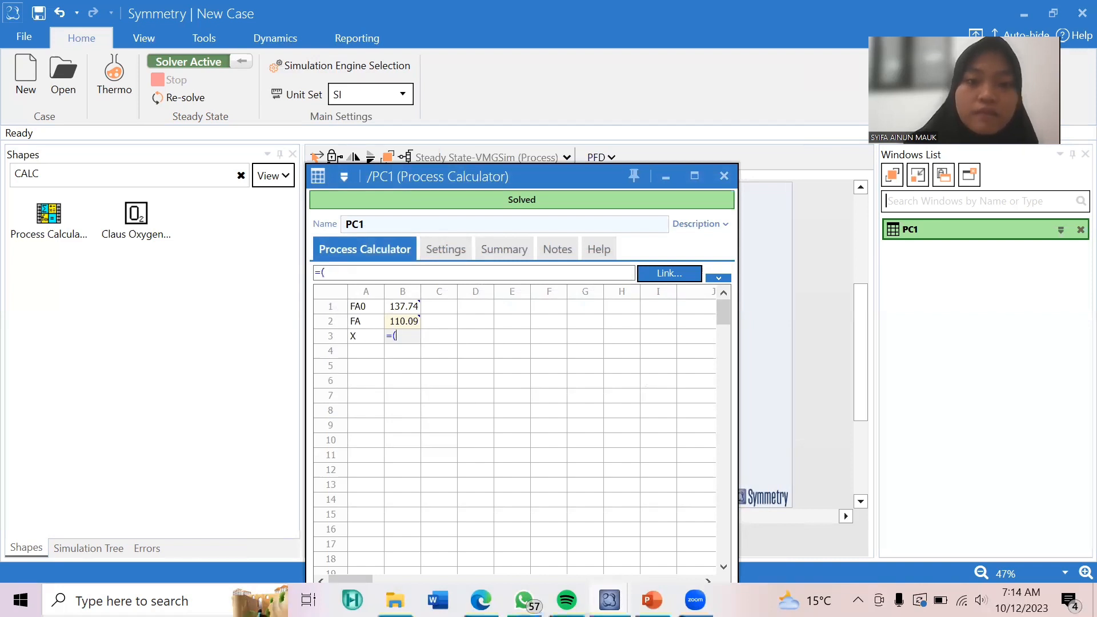
click(414, 306)
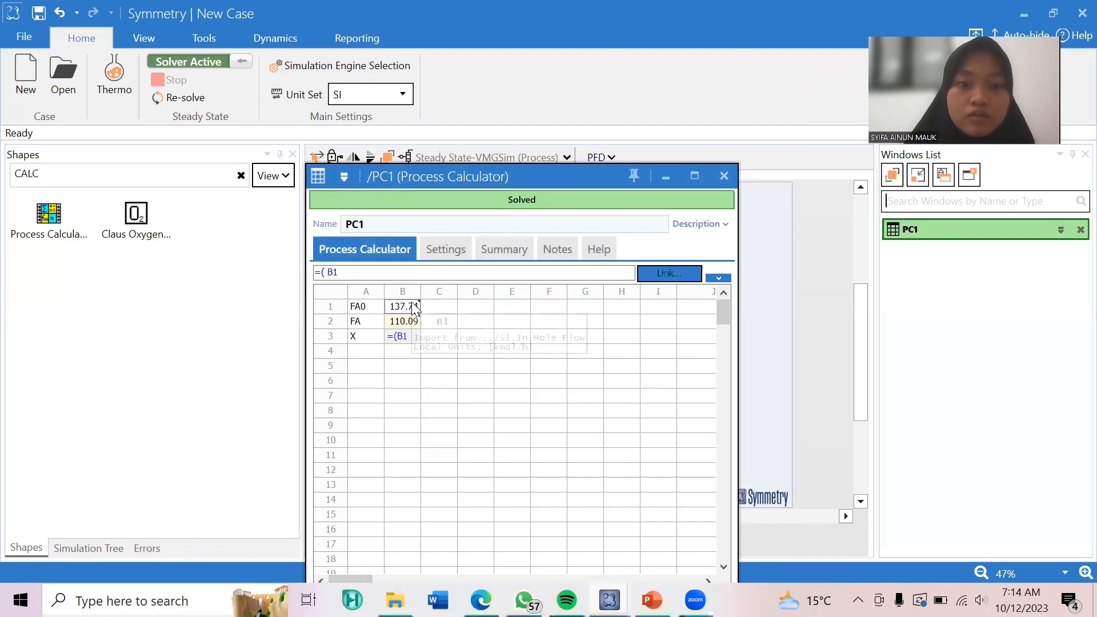
text(-)
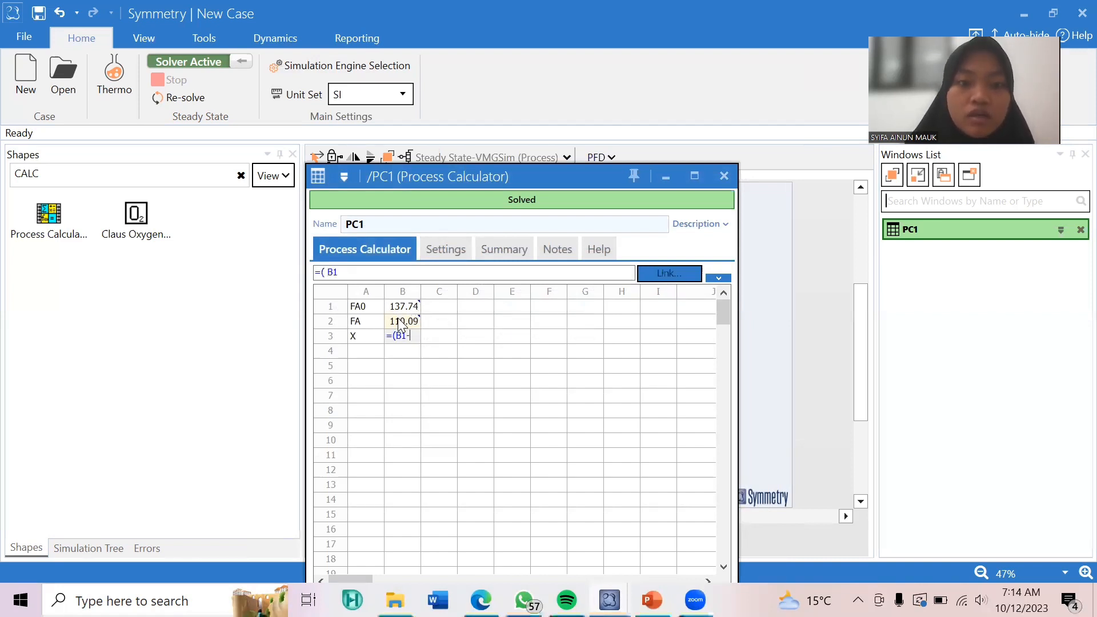
click(400, 322)
text()/)
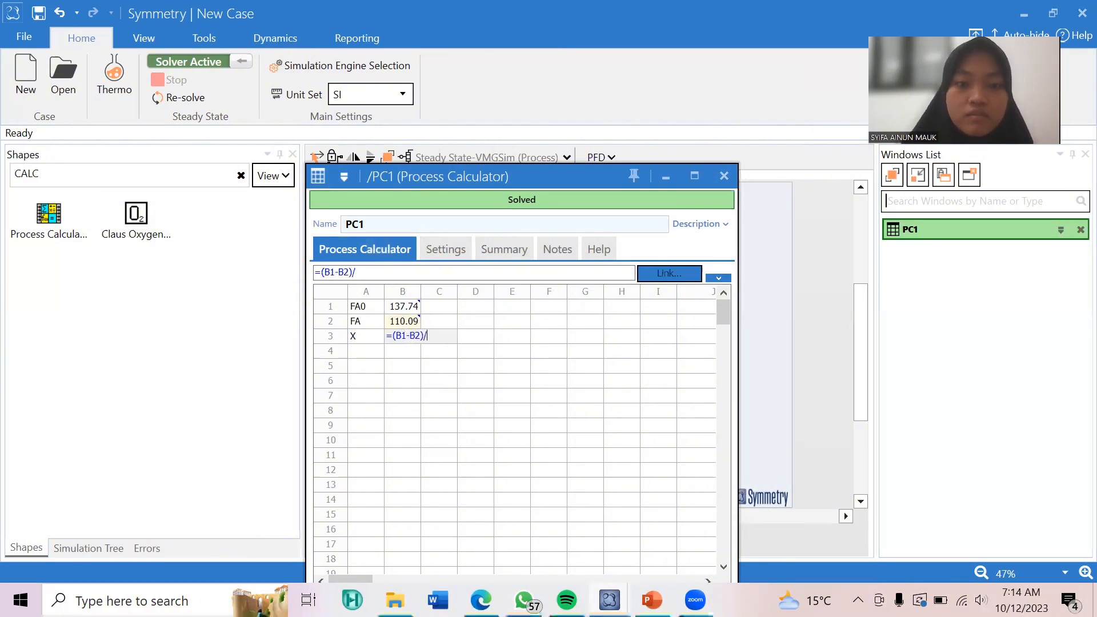
click(400, 309)
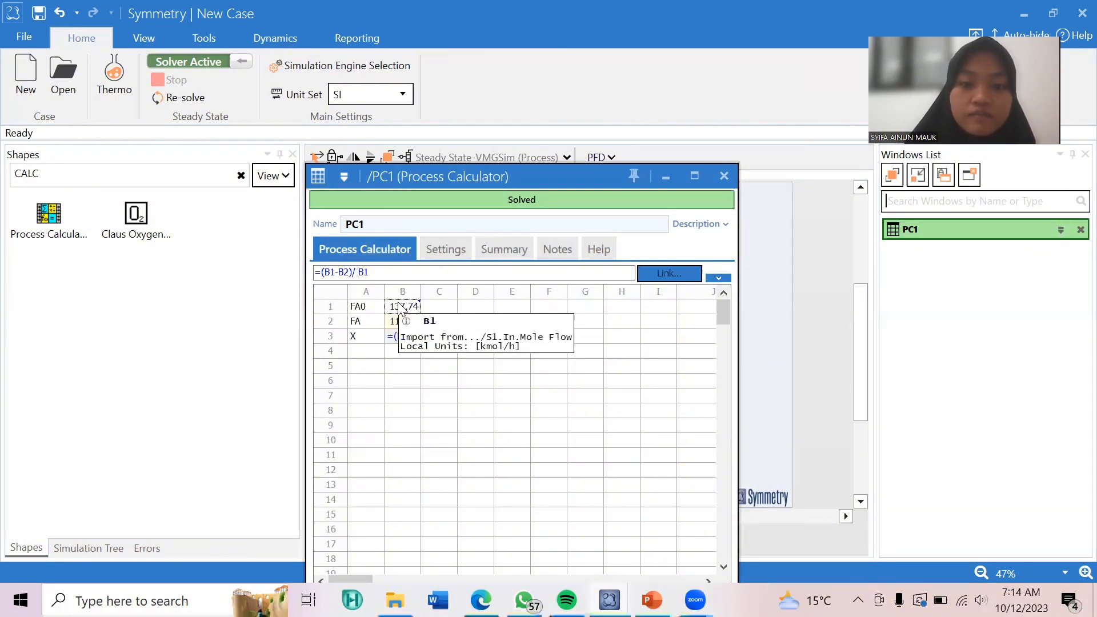
key(Return)
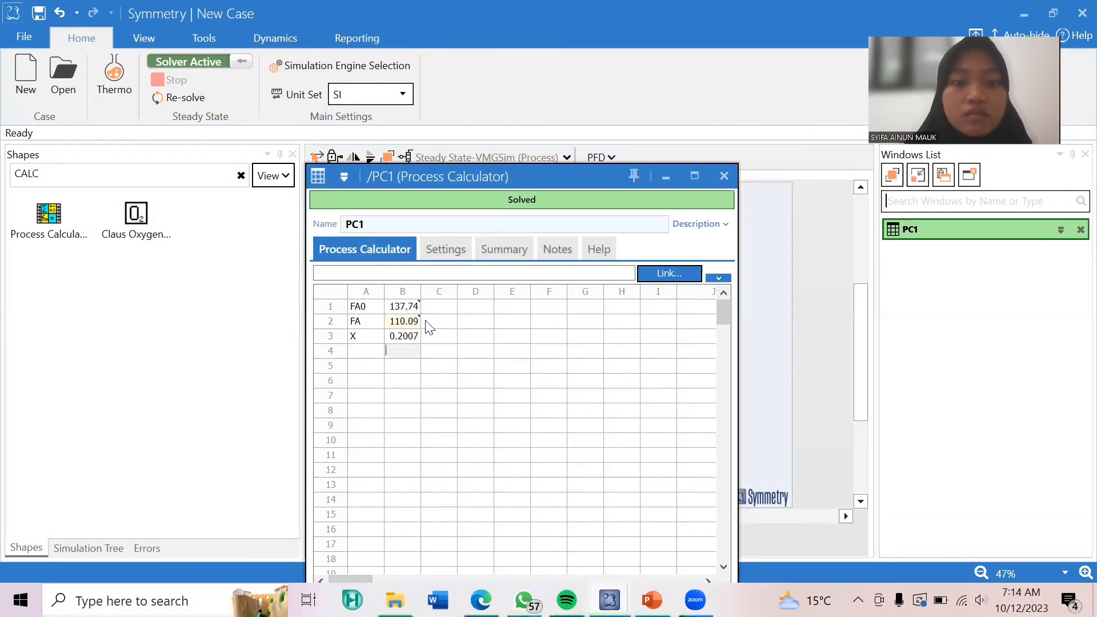
Enter the note ACETONE in cell C3 beside the conversion and close the Process Calculator.
click(441, 339)
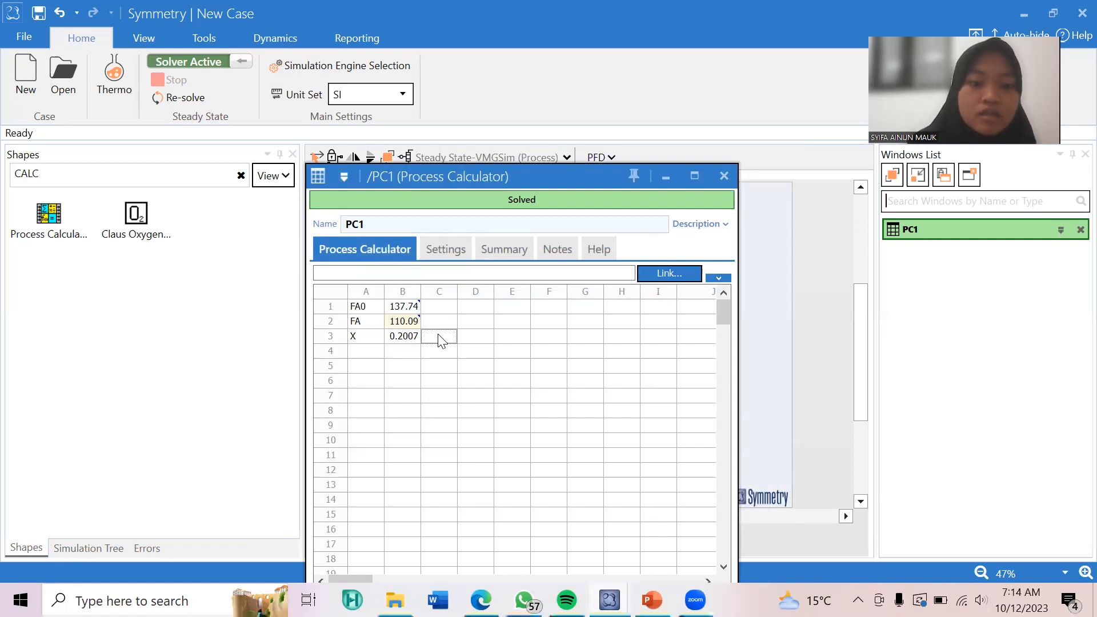
text(AC)
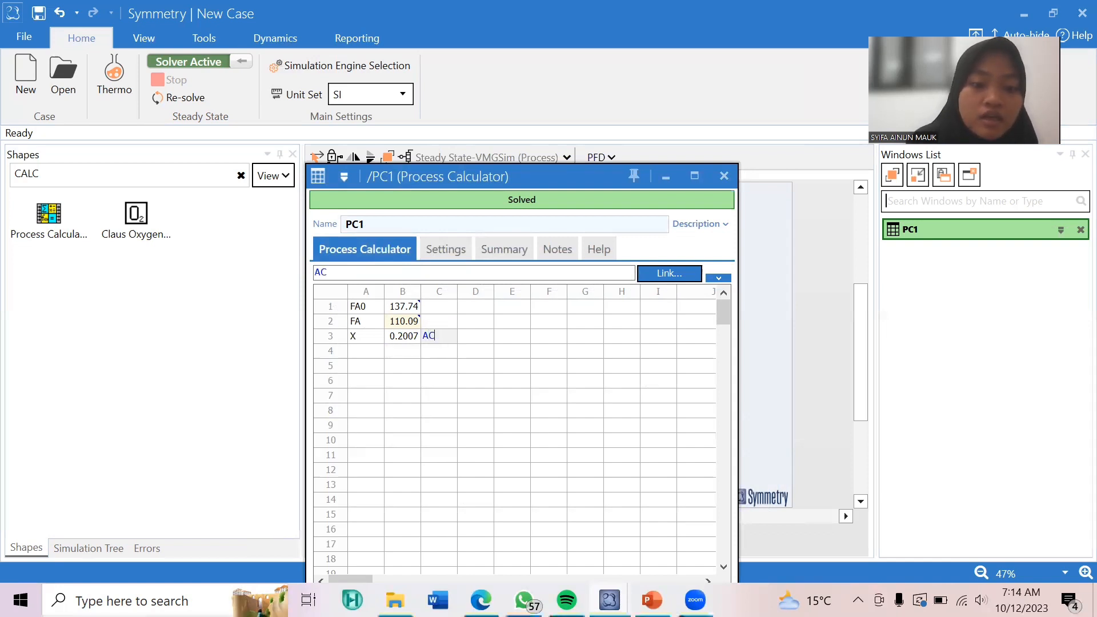
text(ETONE)
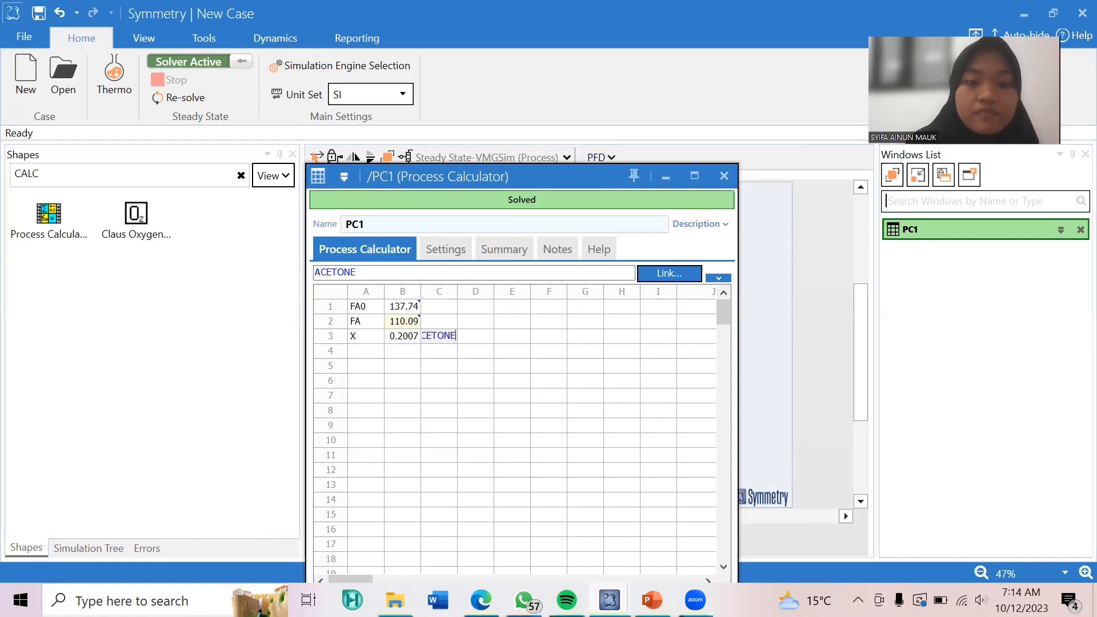
key(Return)
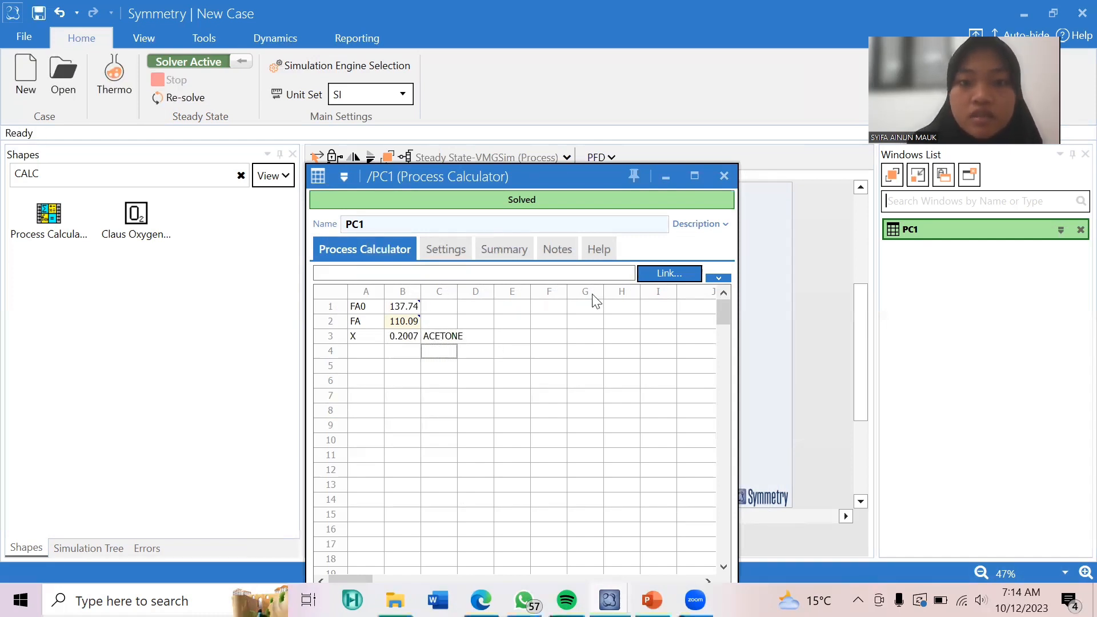
click(724, 177)
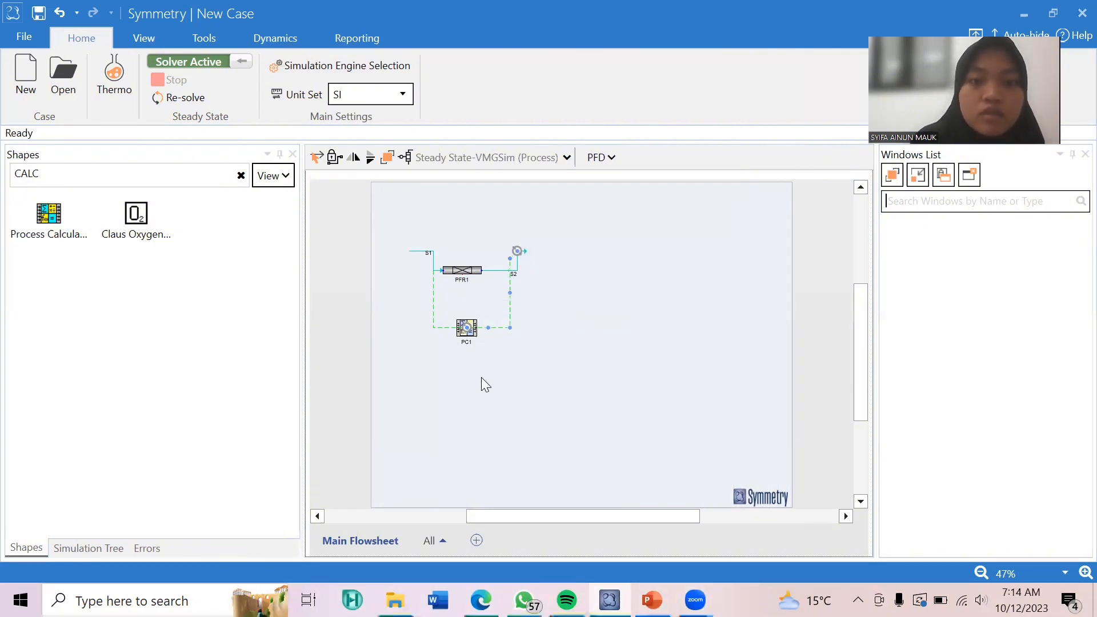
Create a new case study and maximize its window.
click(205, 38)
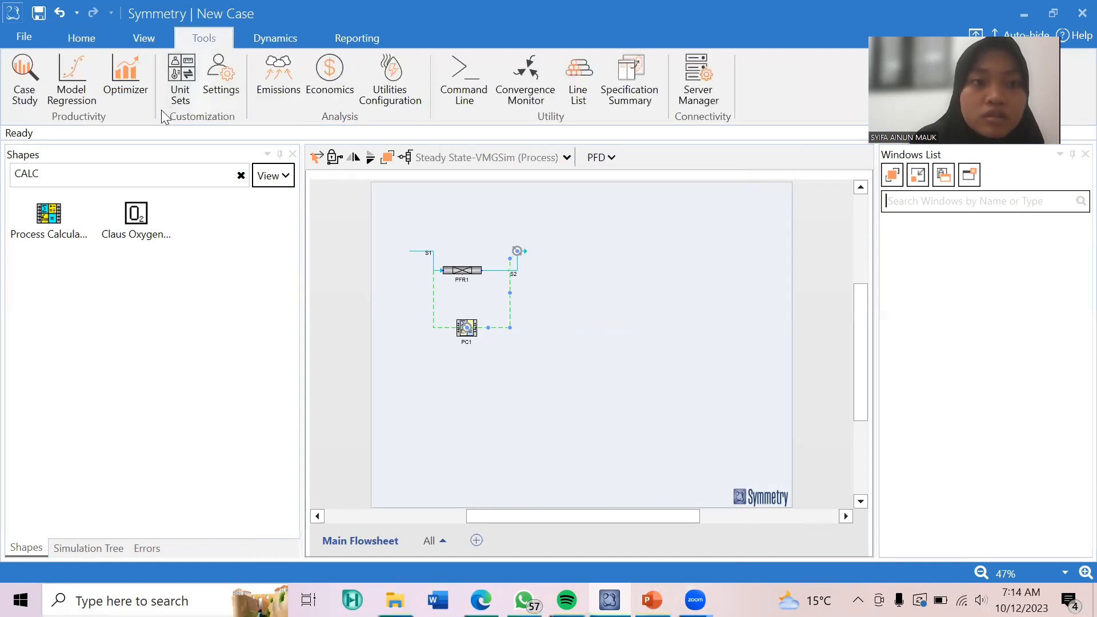
click(27, 80)
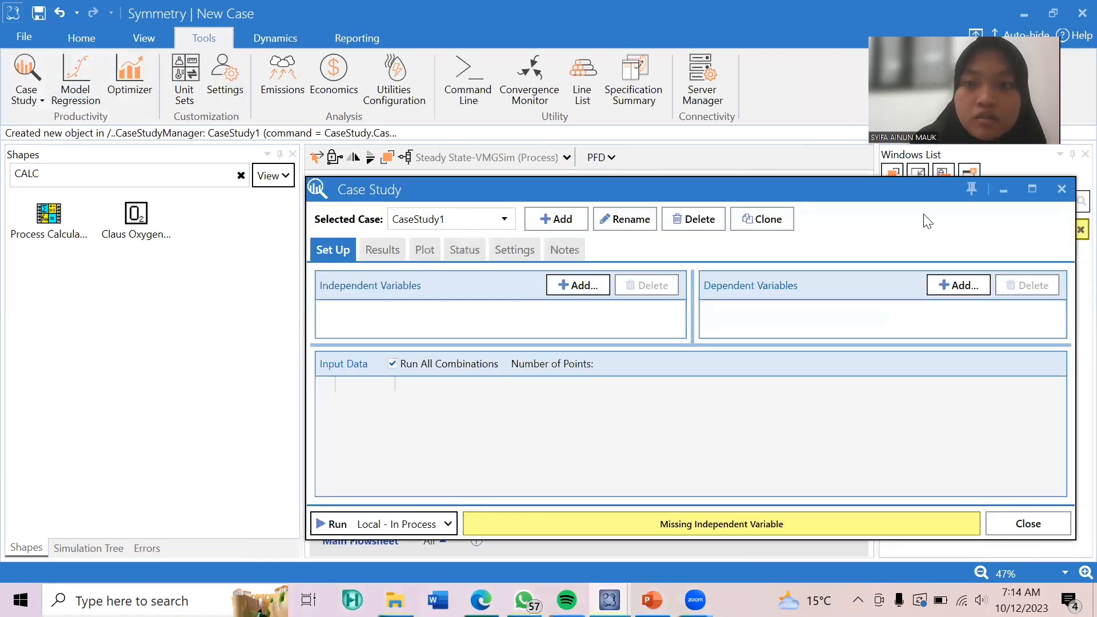
click(1032, 189)
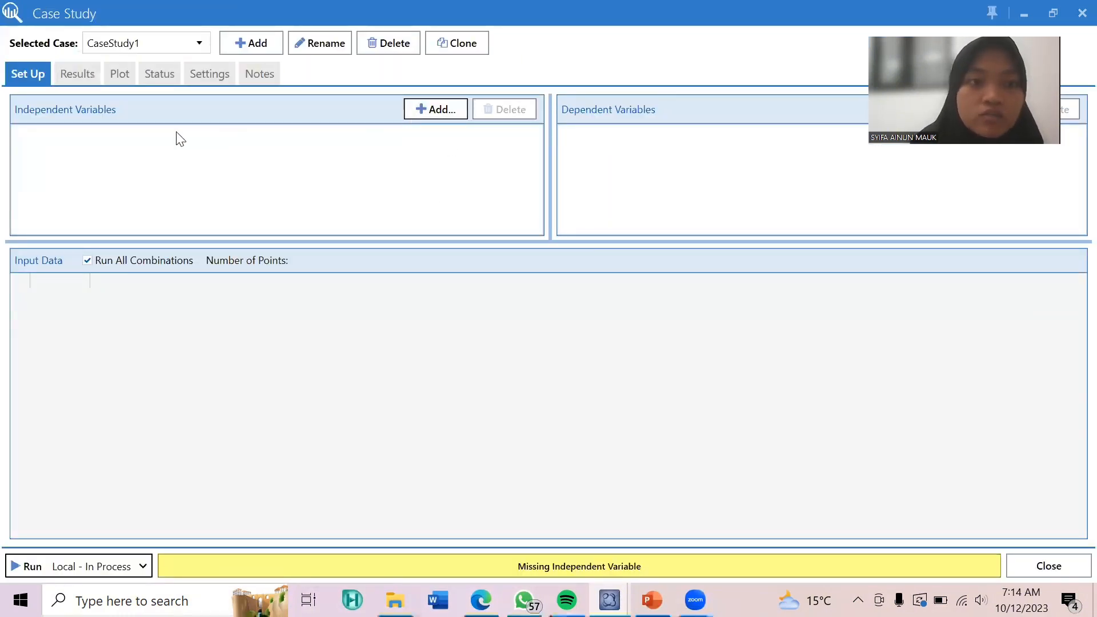
Add the mass flow at the inlet of stream S1 as the case study's independent variable.
click(422, 114)
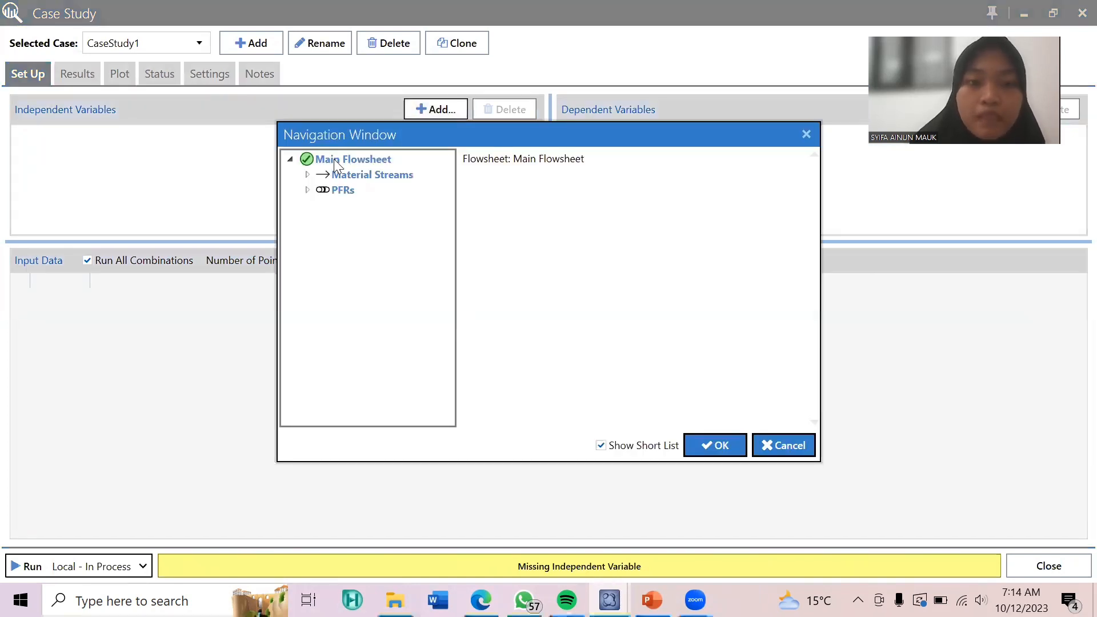
click(307, 174)
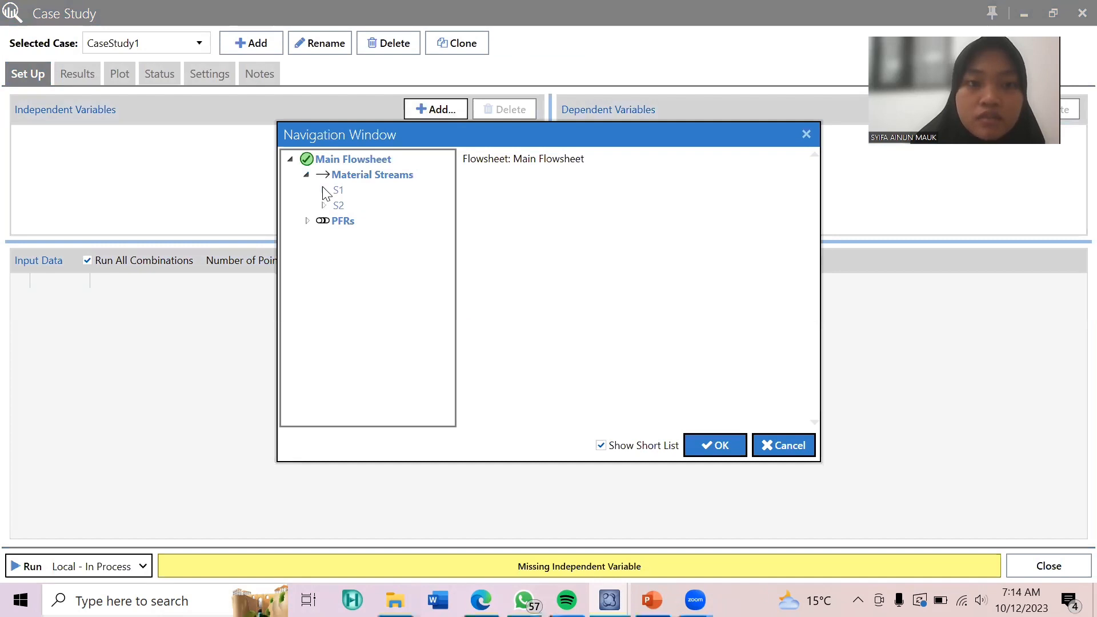
click(324, 191)
click(354, 206)
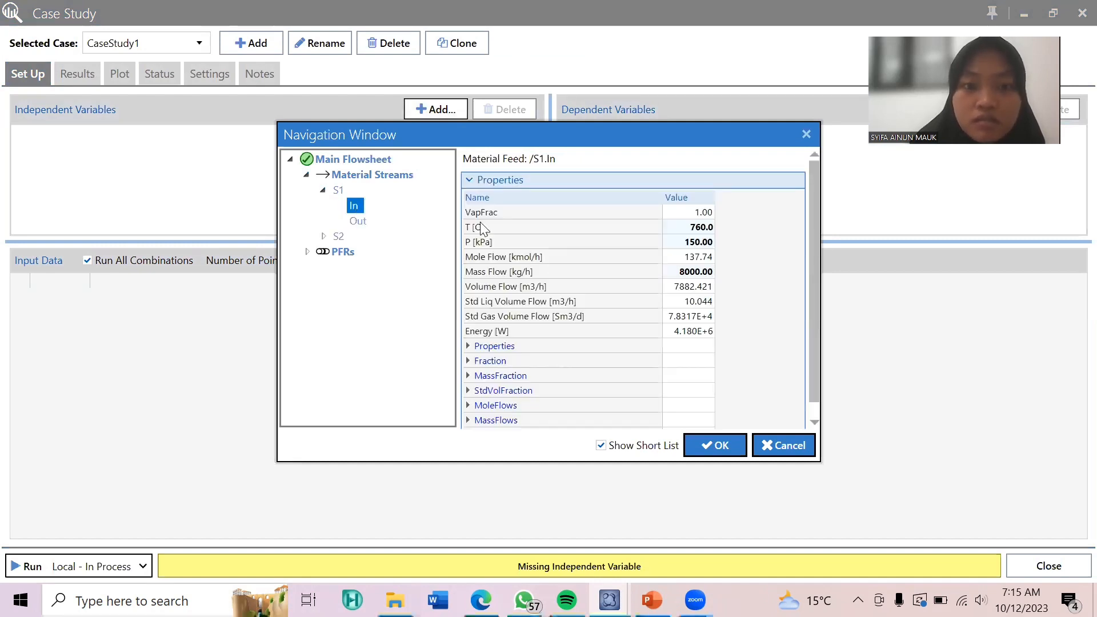
click(690, 274)
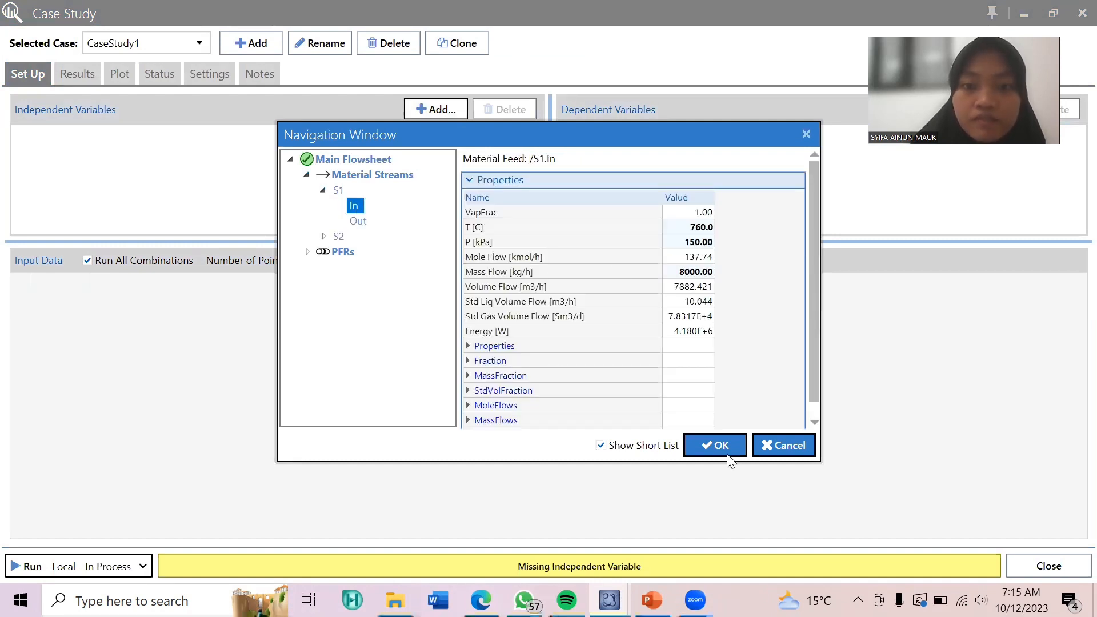
click(727, 456)
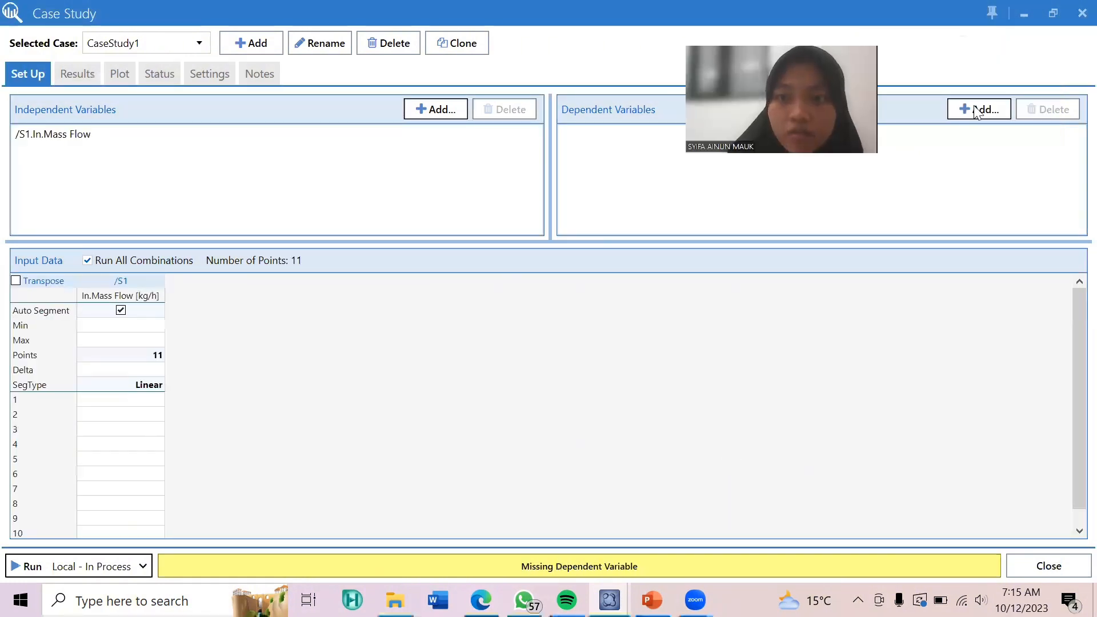
Turn off the short list and add the value of cell B3 on sheet Sh1 of calculator PC1 as the dependent variable.
click(978, 111)
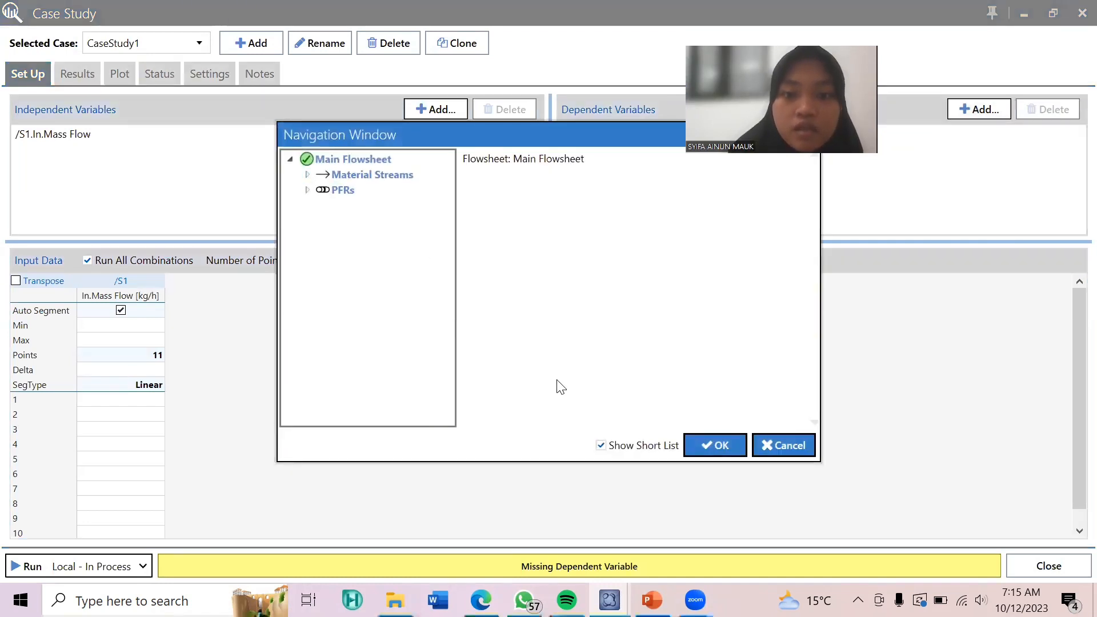
click(601, 447)
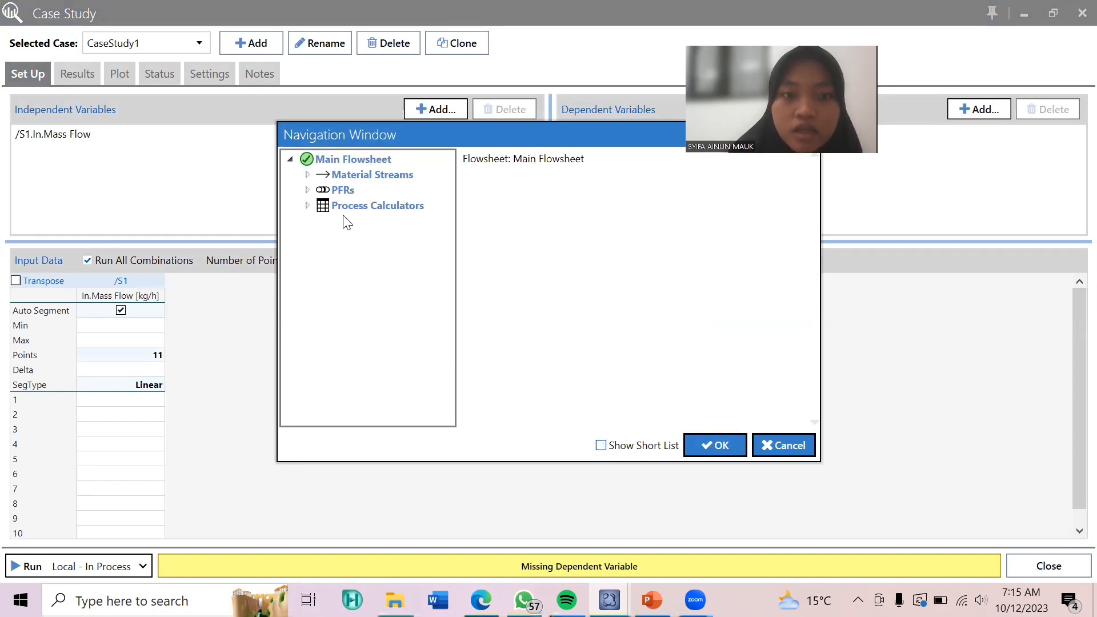
click(308, 206)
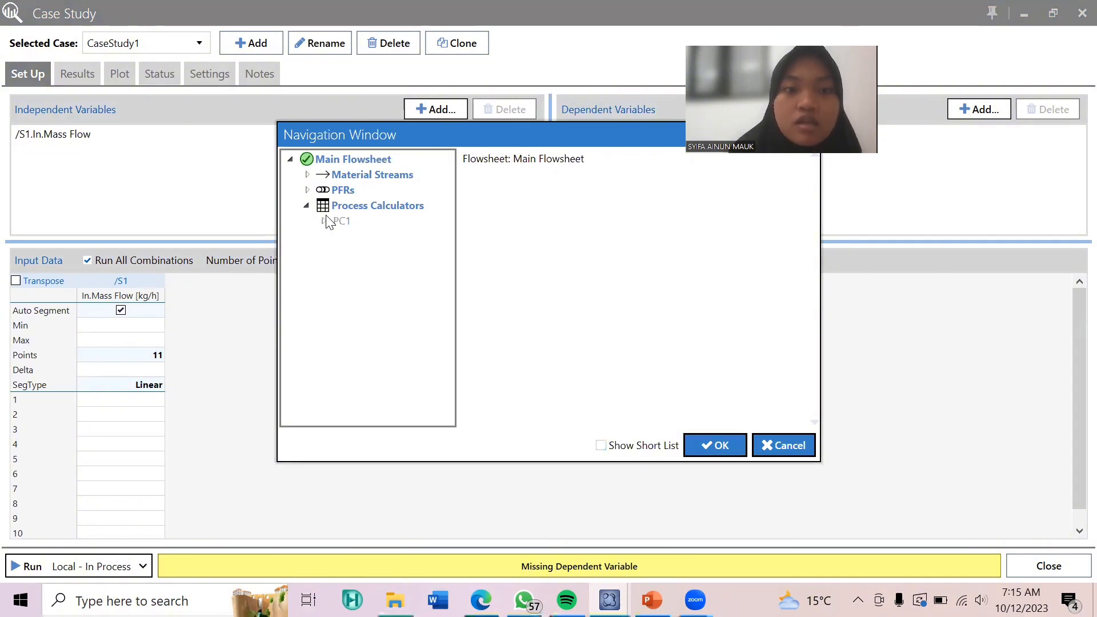
click(323, 221)
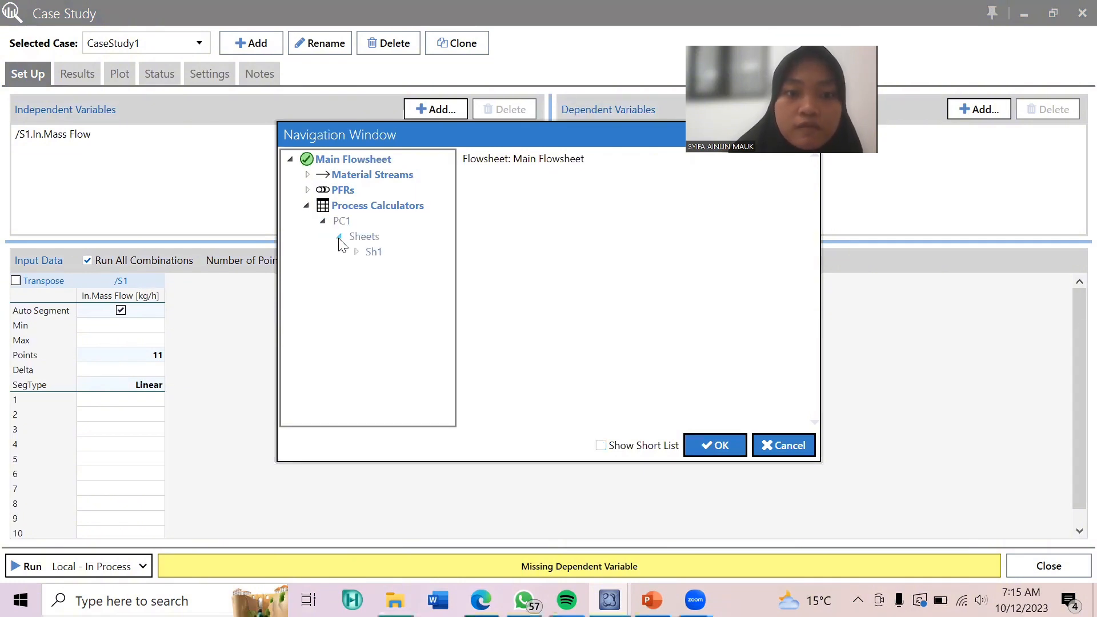
click(356, 252)
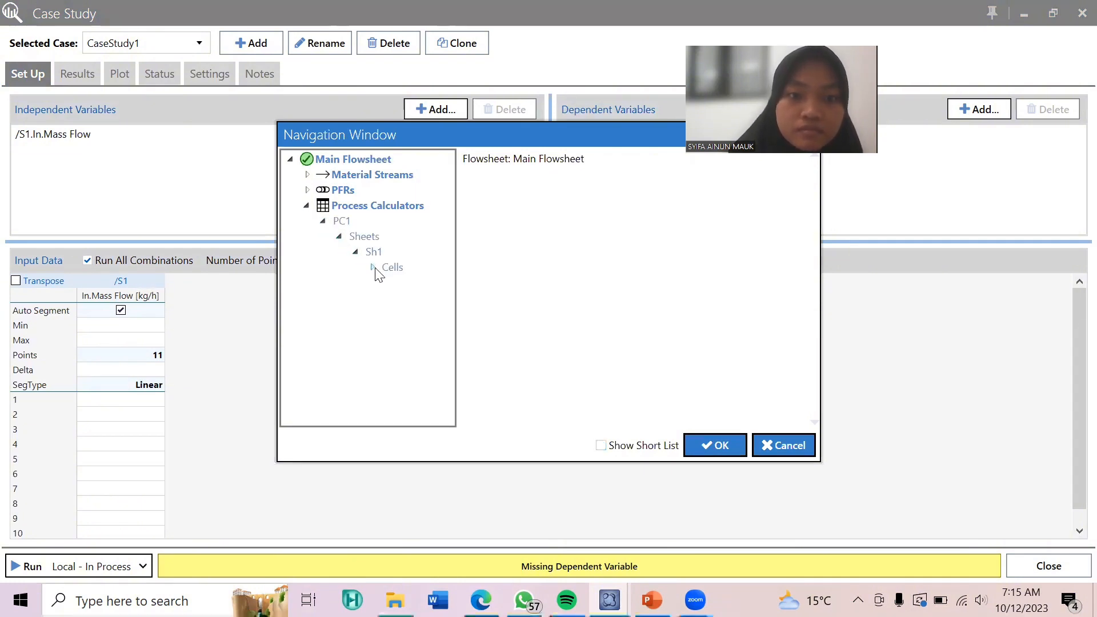
click(372, 268)
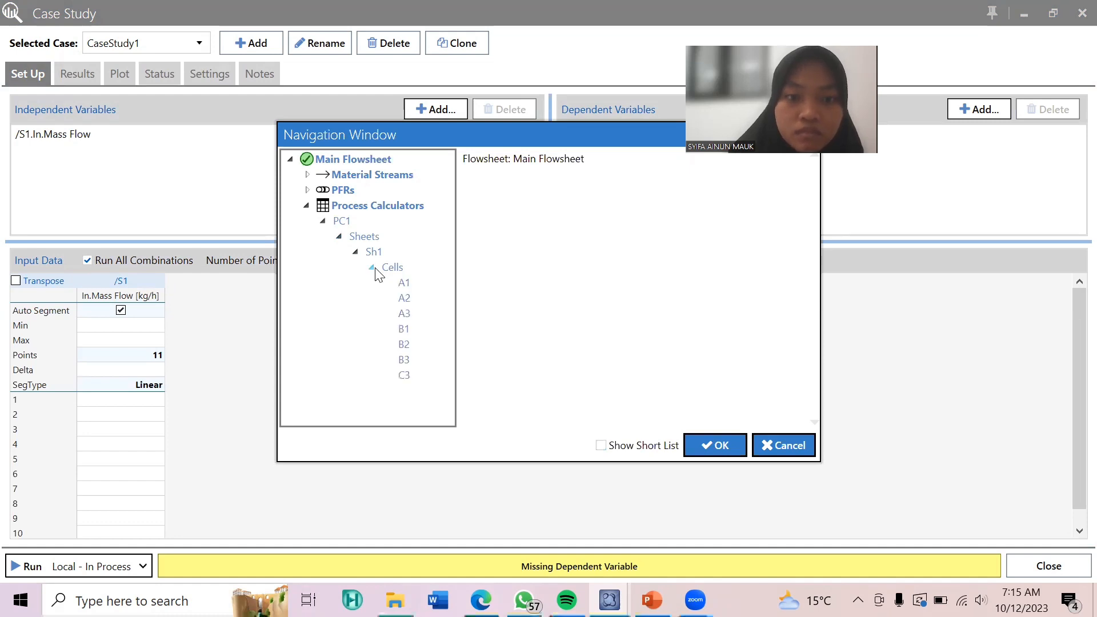
click(405, 346)
click(405, 360)
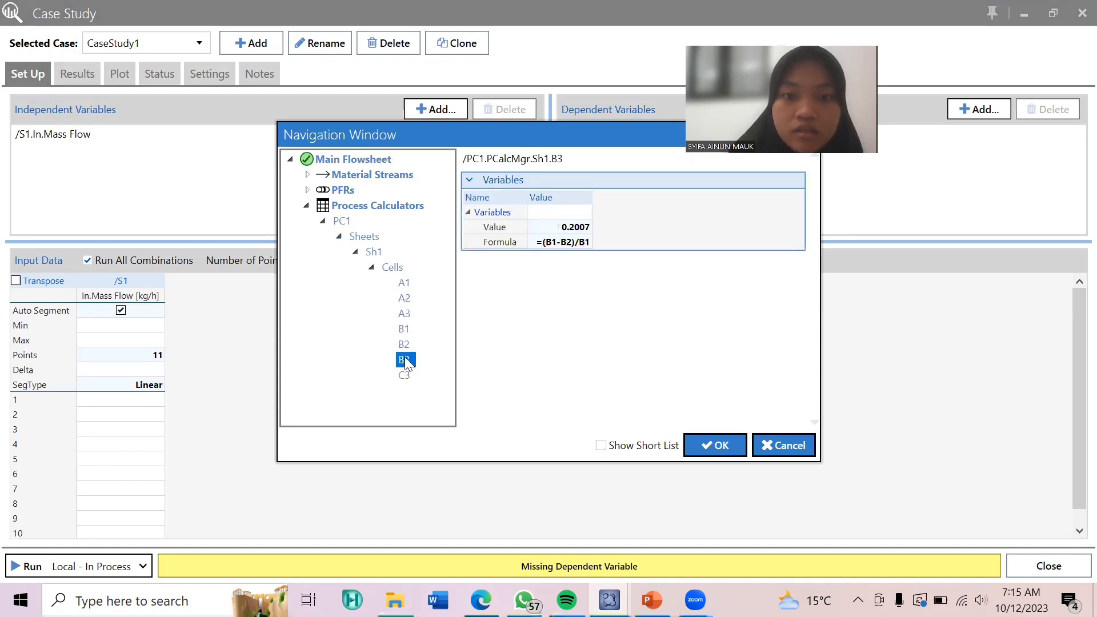
click(572, 229)
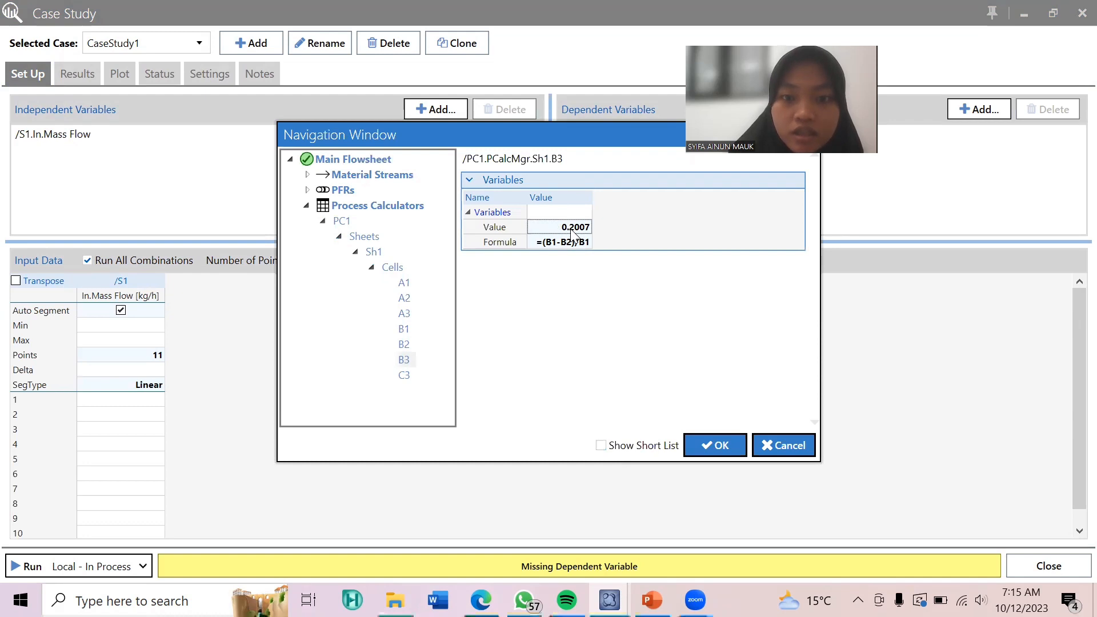
click(717, 449)
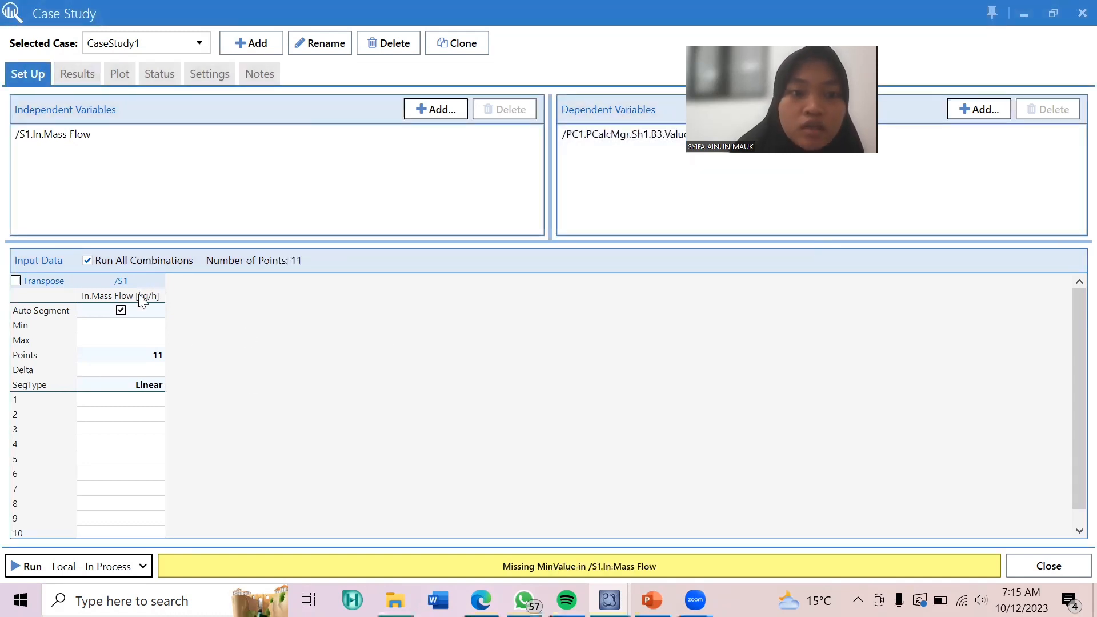
Set the S1 mass flow range for the case study to a minimum of 5000 and a maximum of 10000 kg/h.
click(124, 331)
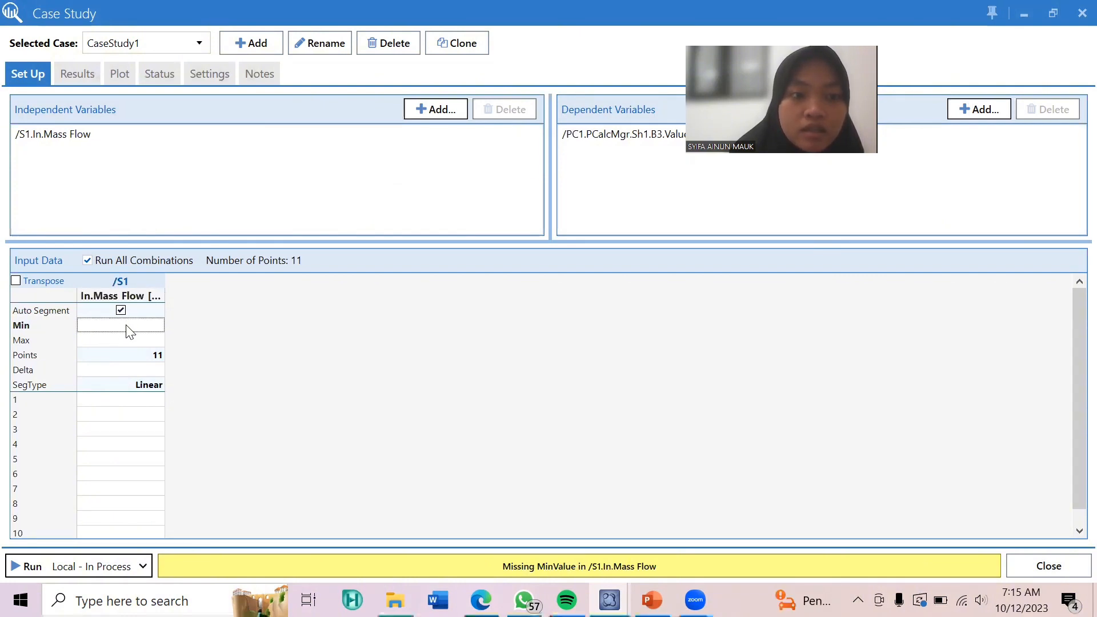
text(5)
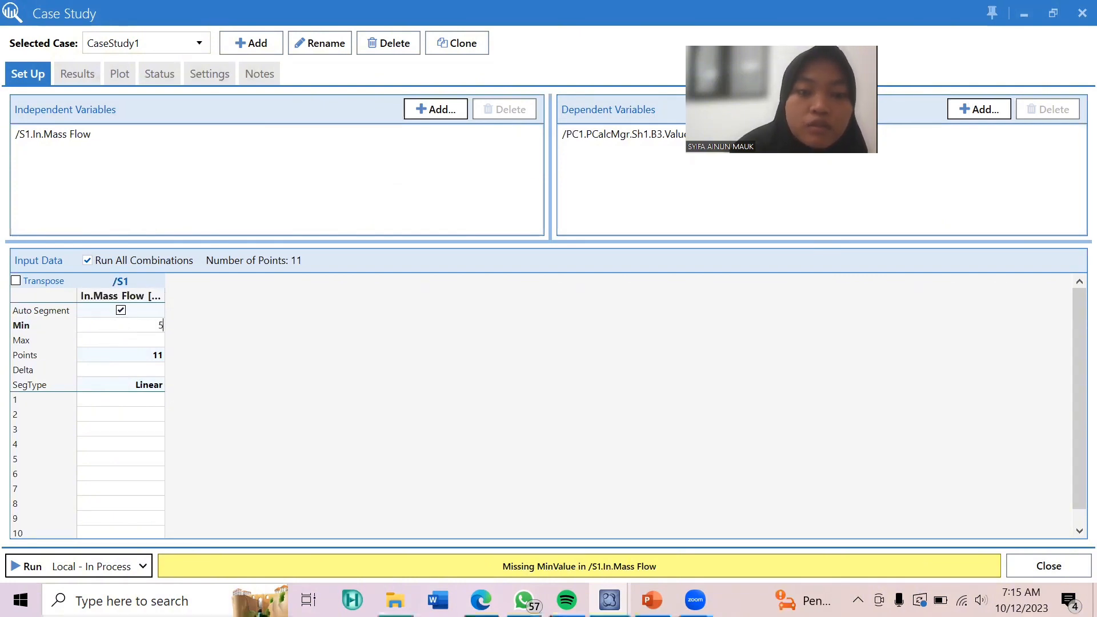
text(000)
key(Return)
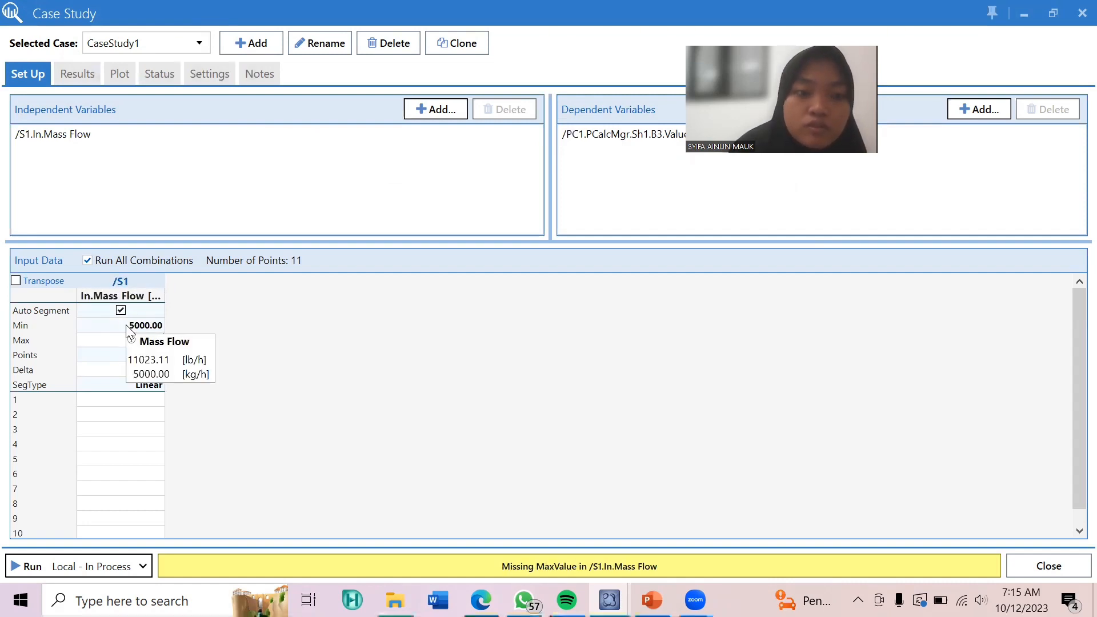
key(Return)
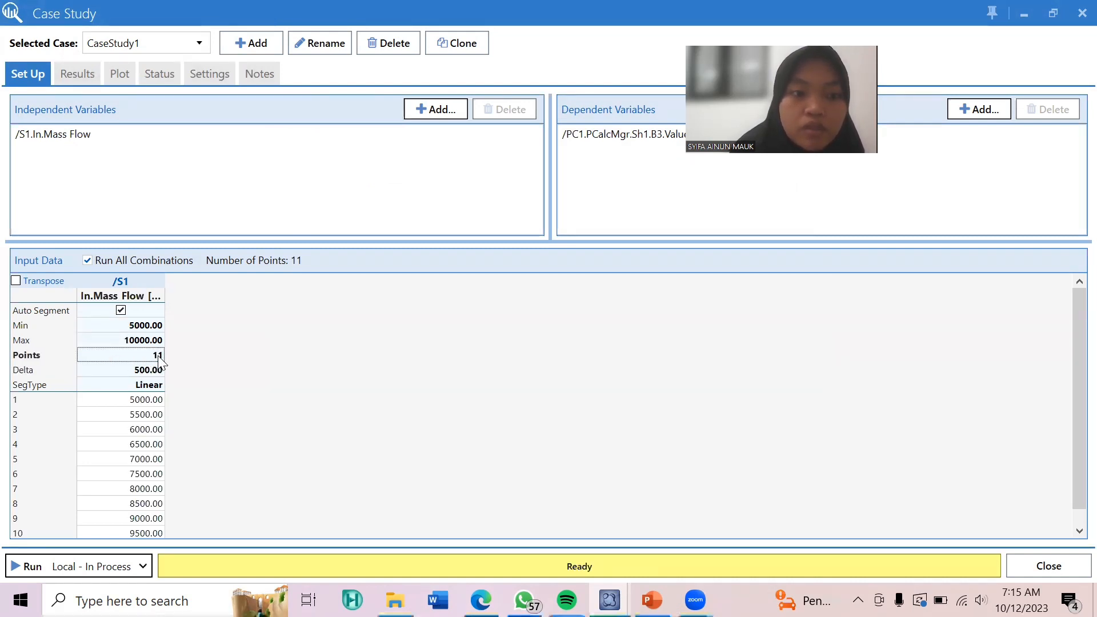
click(148, 369)
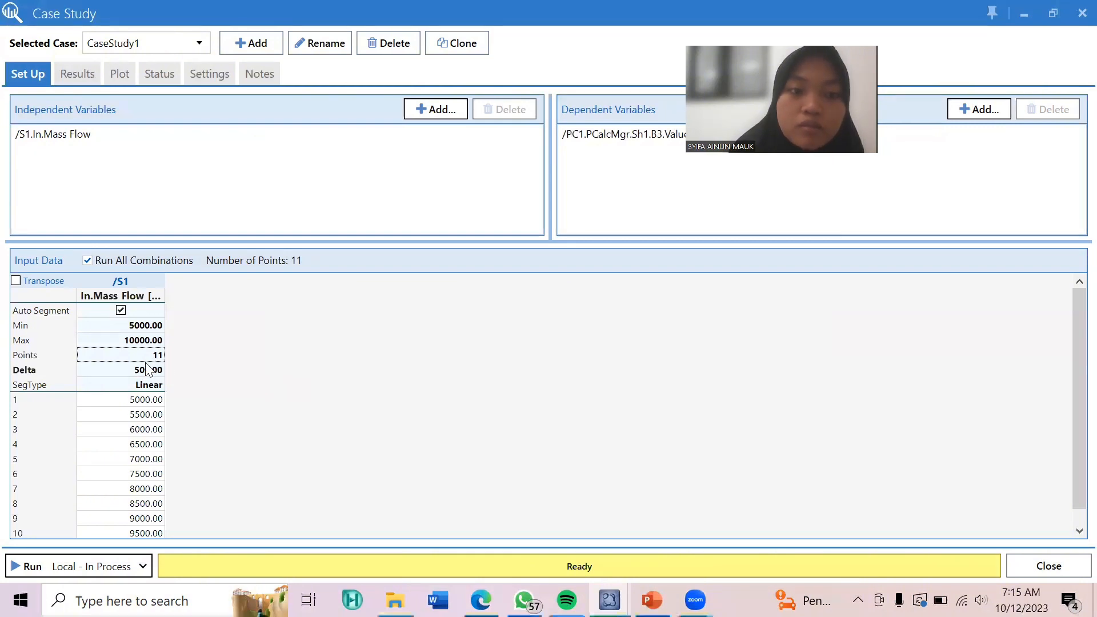
click(154, 357)
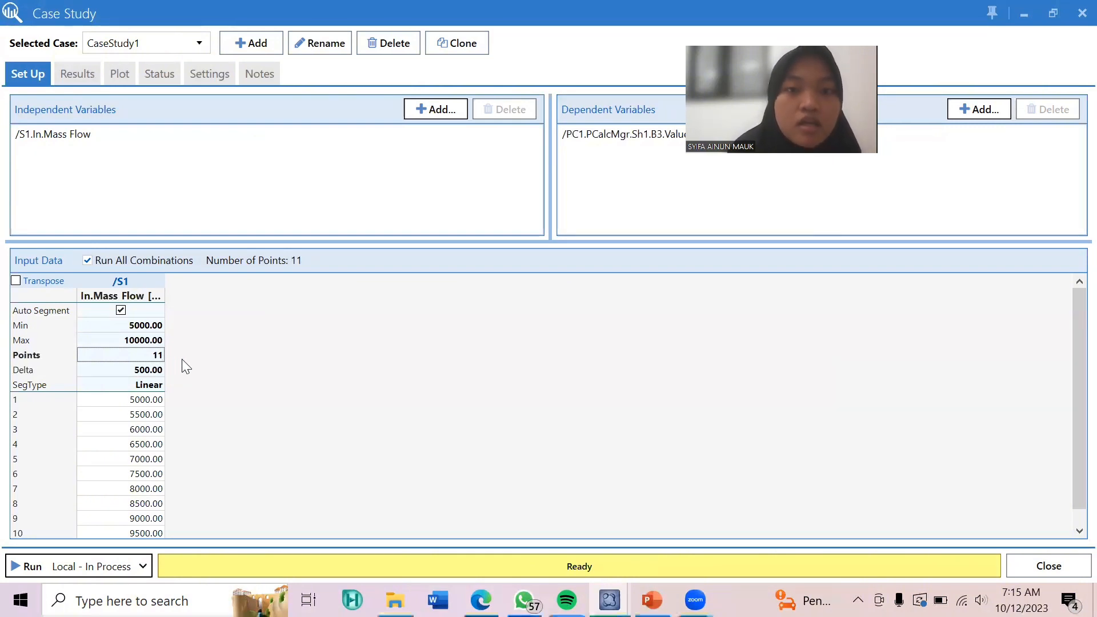
Run the case study and display the 2D plot of the B3 conversion against the S1 inlet mass flow.
click(34, 566)
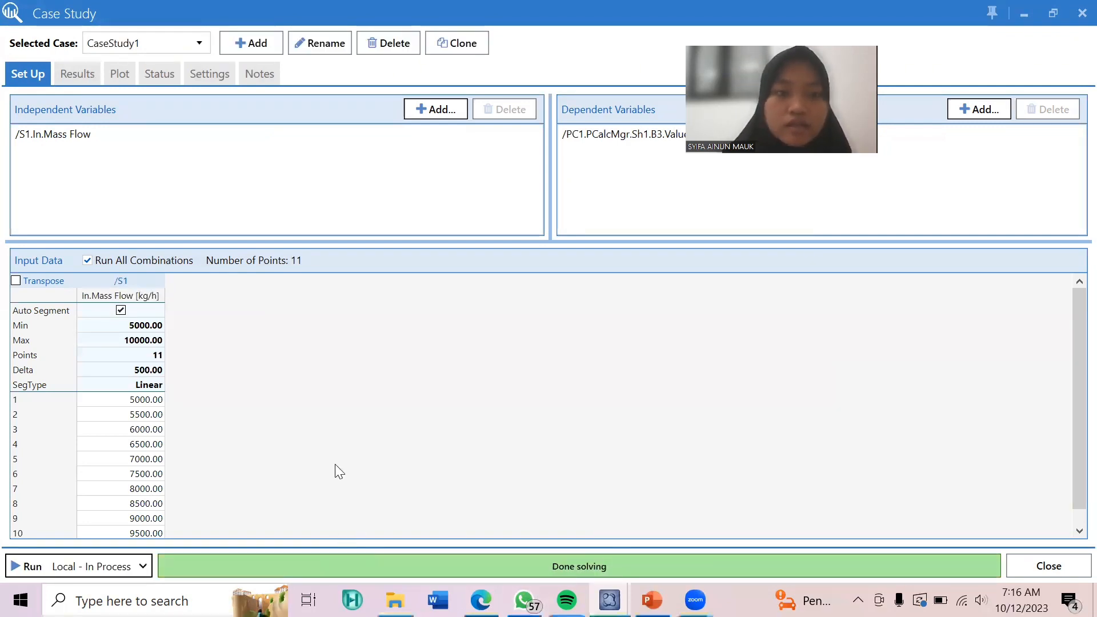
click(120, 74)
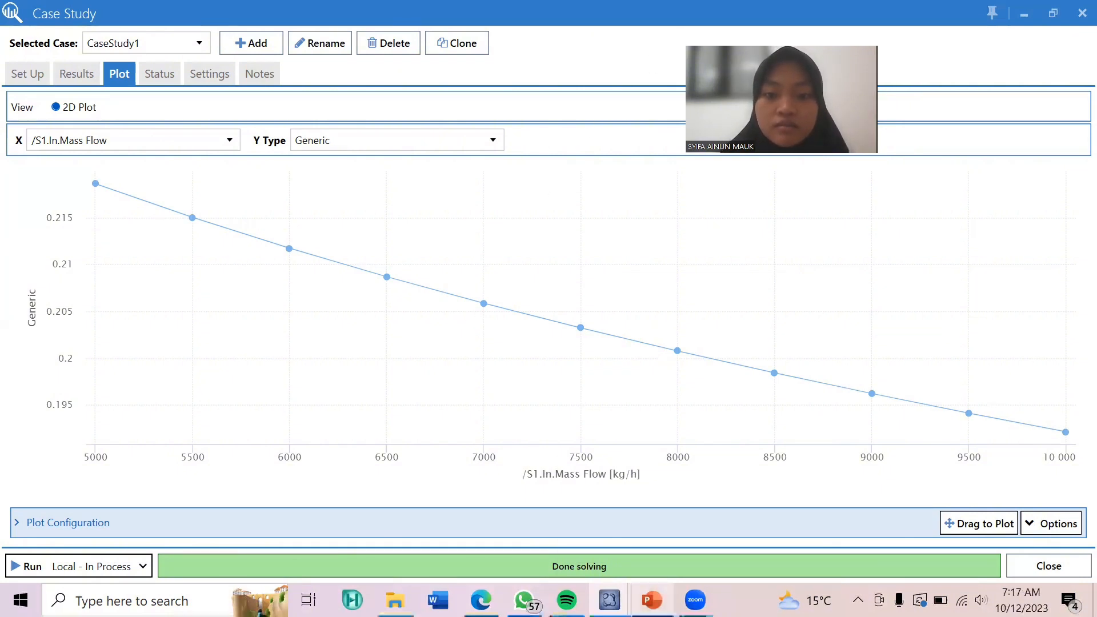
mouse_move(652, 600)
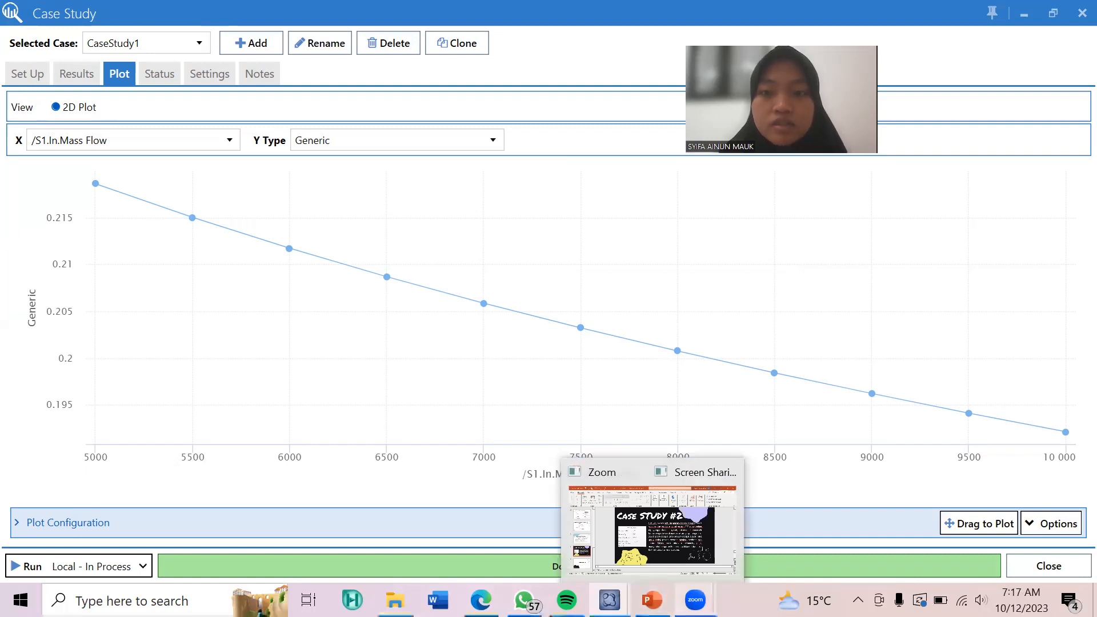